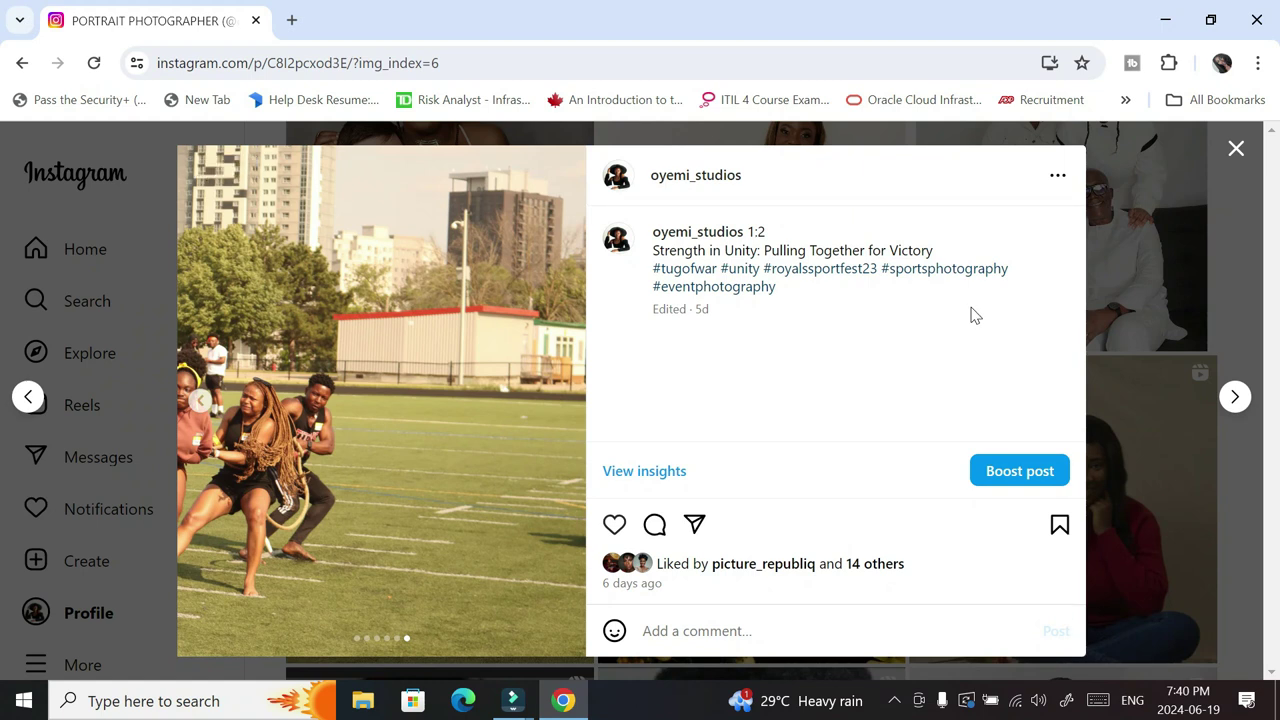
# Browse the tug-of-war Instagram carousel back from its last image to the first to examine how the photos continue across slides.
pyautogui.press('Left')
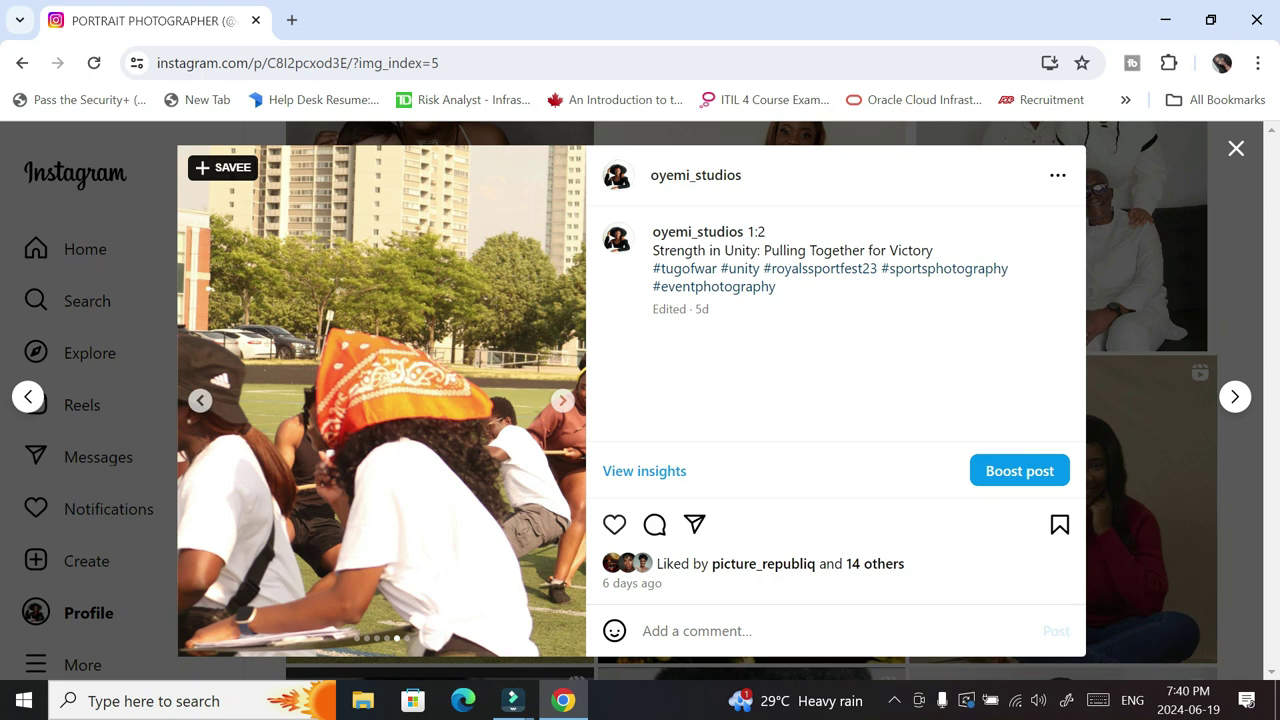
pyautogui.press('Left')
pyautogui.press('Left')
pyautogui.press('Left')
pyautogui.press('Left')
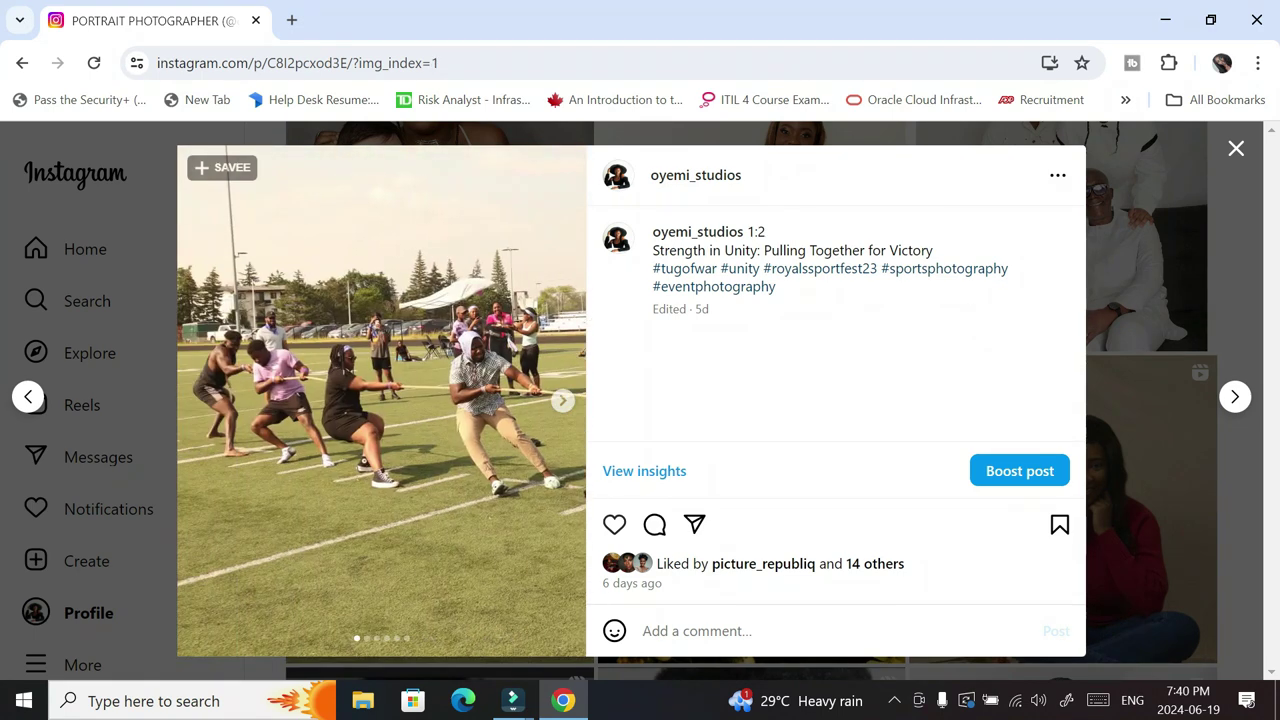
# Launch Affinity Photo 2 from the Windows search and minimise the browser window.
pyautogui.click(210, 706)
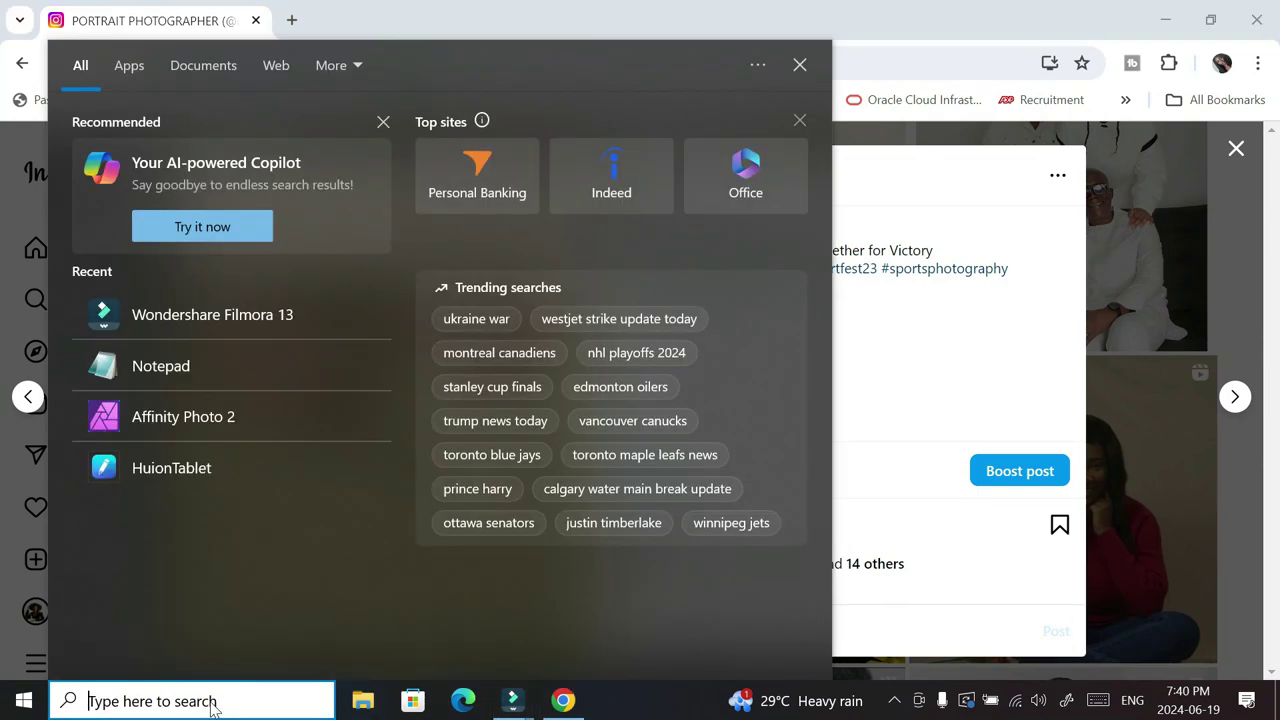
pyautogui.write('af')
pyautogui.press('Return')
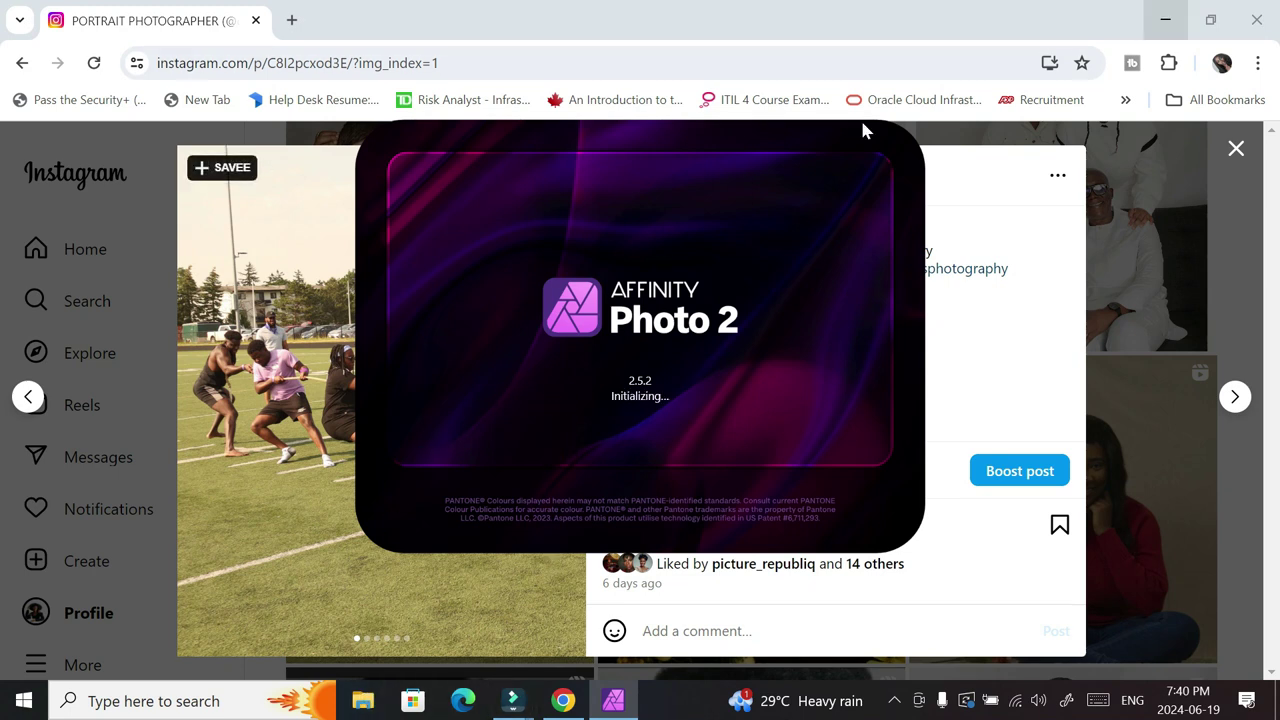
pyautogui.click(1165, 20)
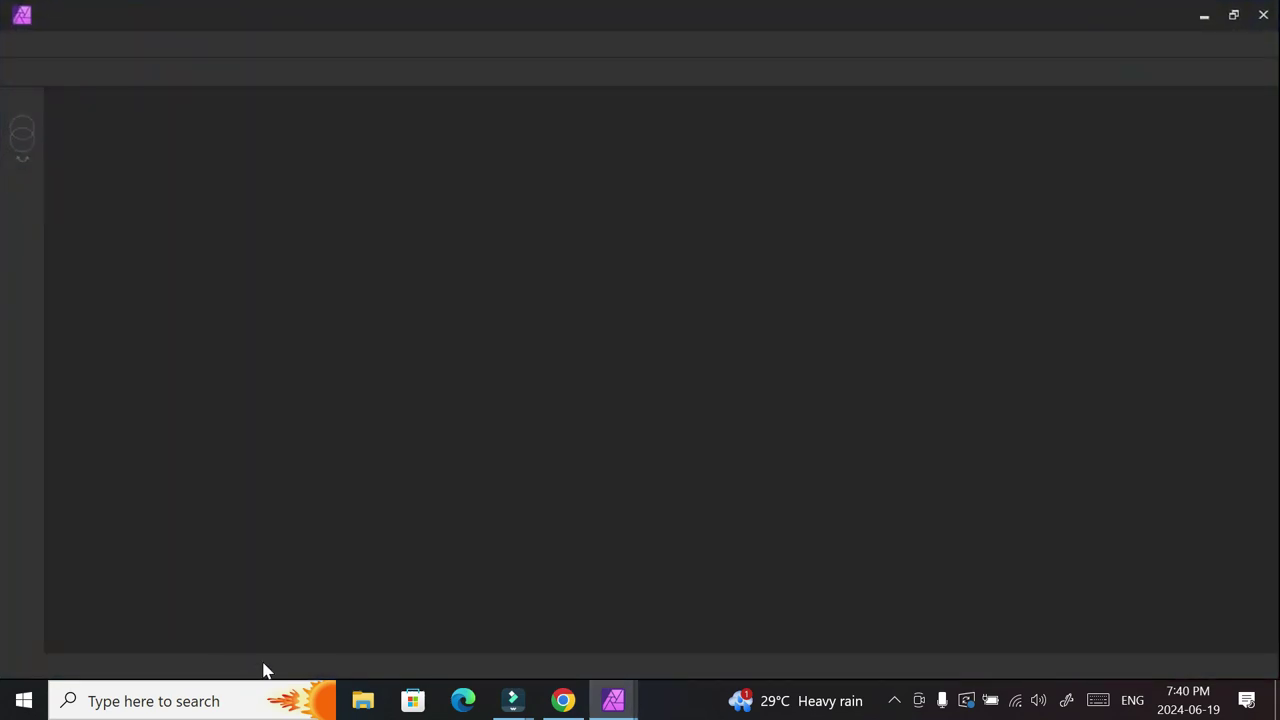
# Open the pic details text file and the IG upload folder on the Desktop to examine the listed photos.
pyautogui.click(363, 700)
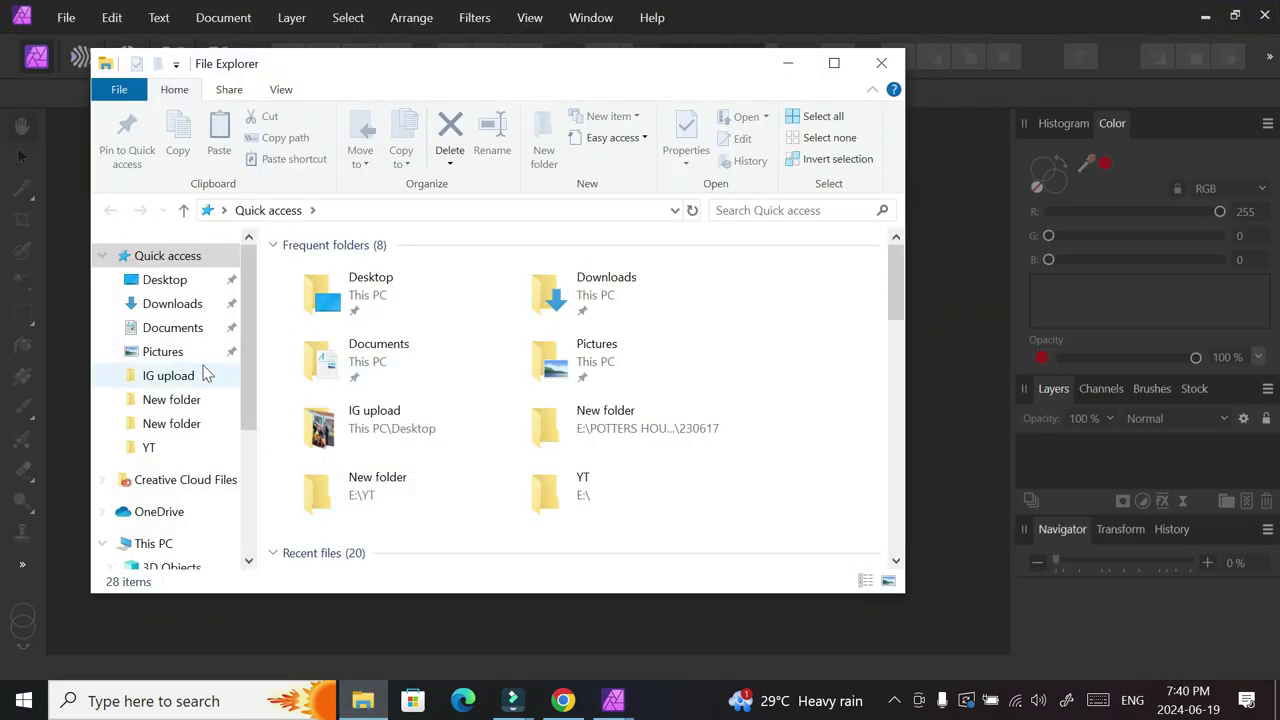
pyautogui.click(180, 286)
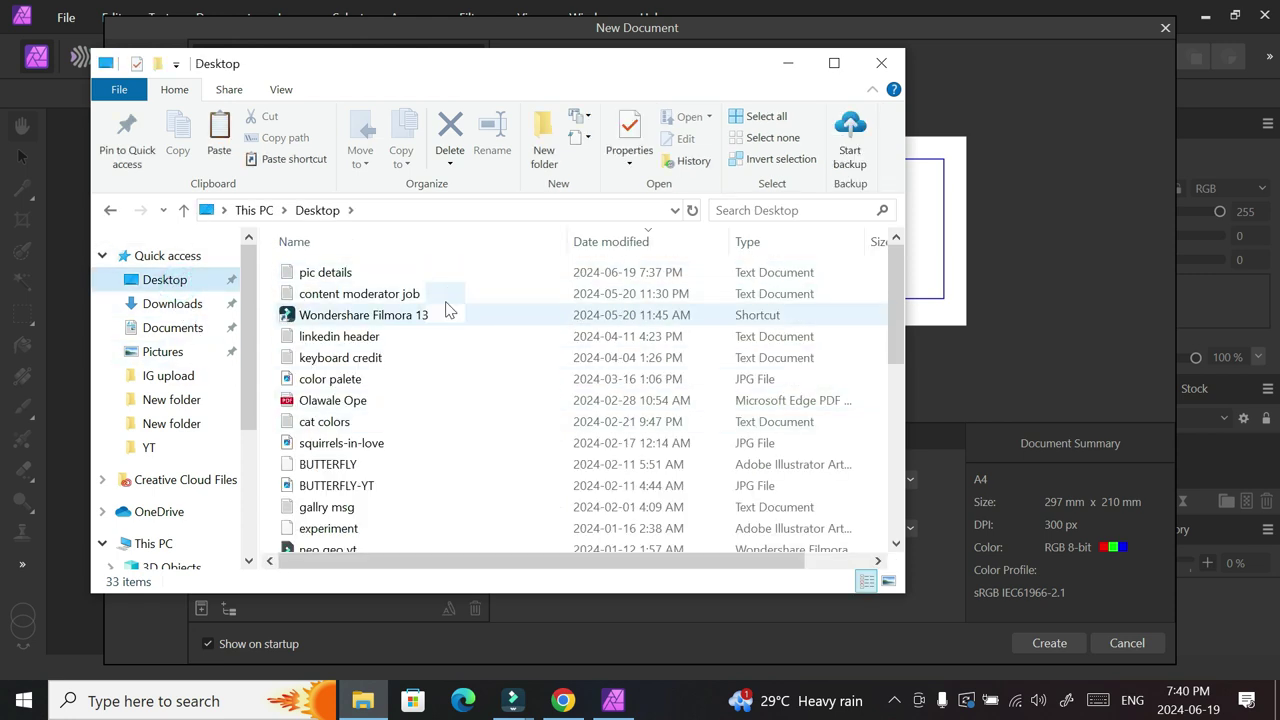
pyautogui.doubleClick(440, 273)
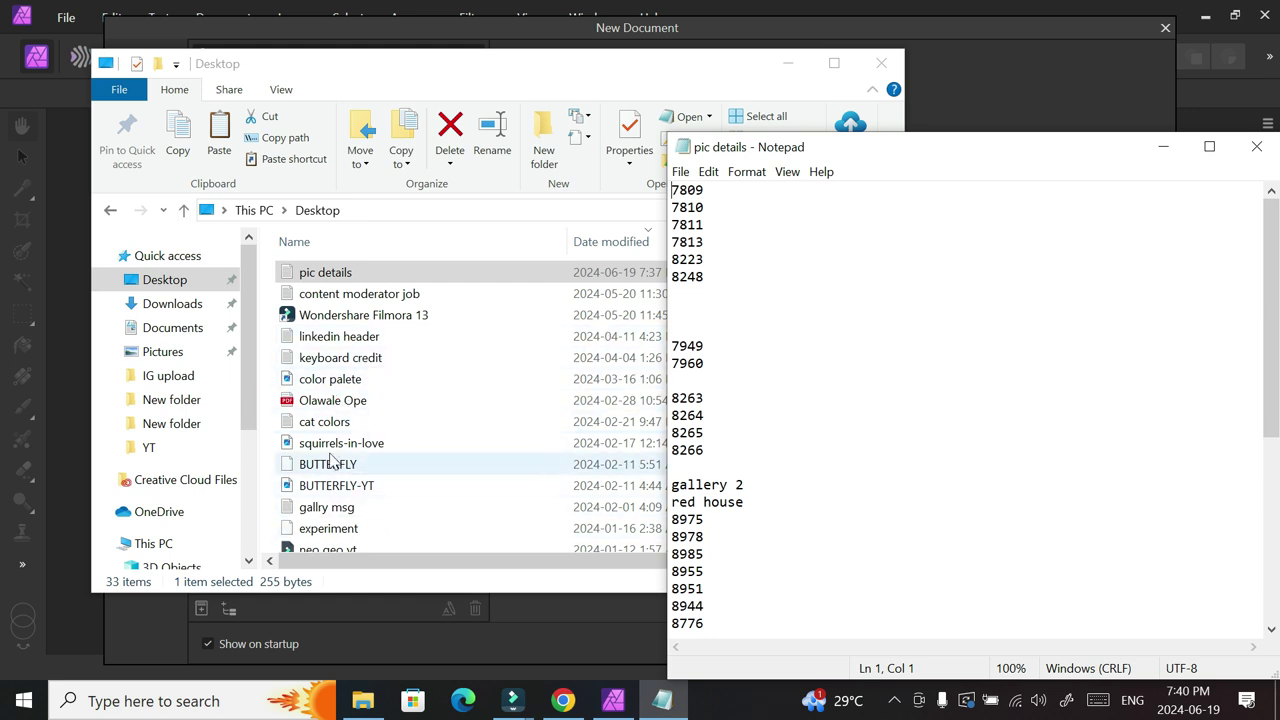
pyautogui.scroll(-7, 300, 513)
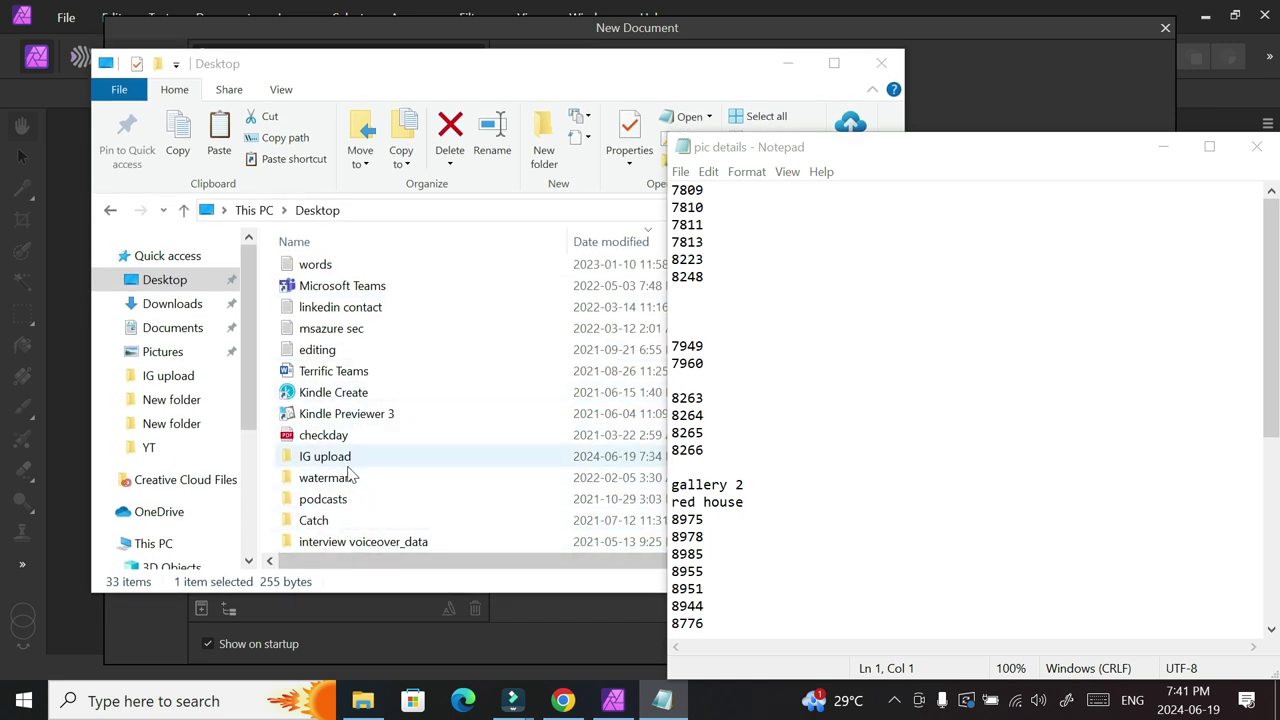
pyautogui.doubleClick(330, 456)
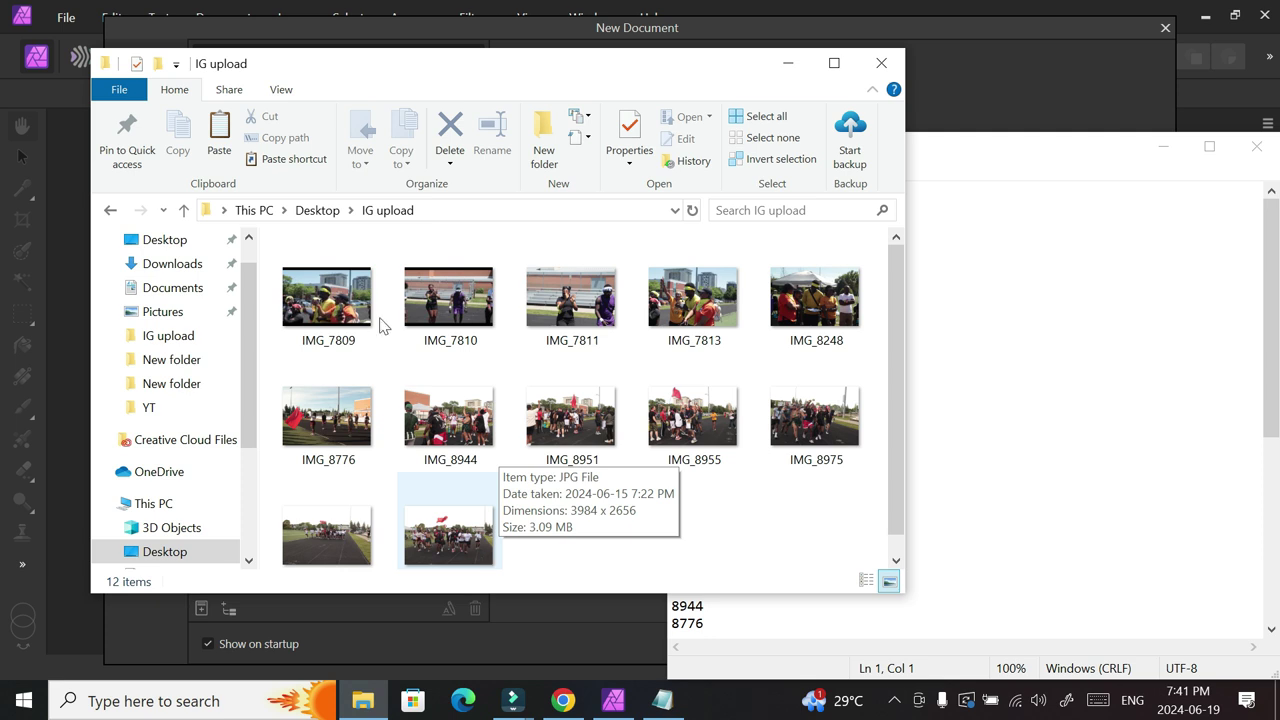
# Minimise the folder and note windows and set the new document's units to inches.
pyautogui.click(788, 64)
pyautogui.click(1160, 147)
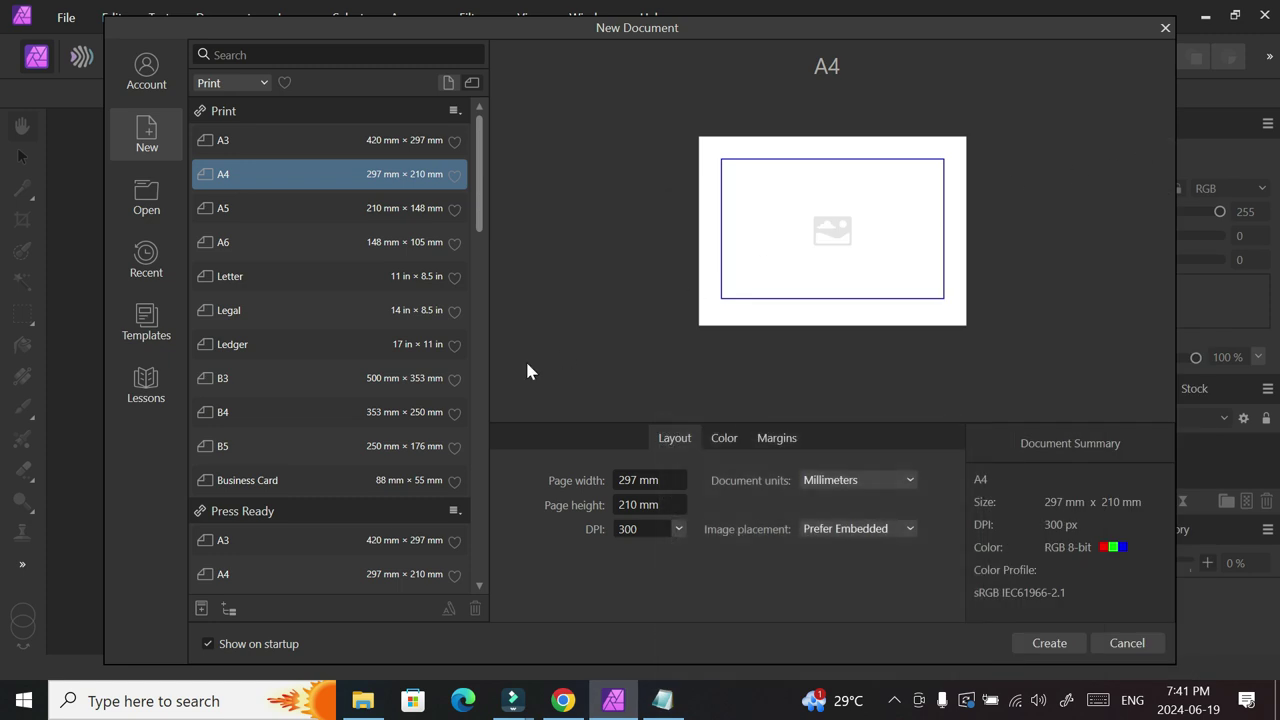
pyautogui.click(853, 488)
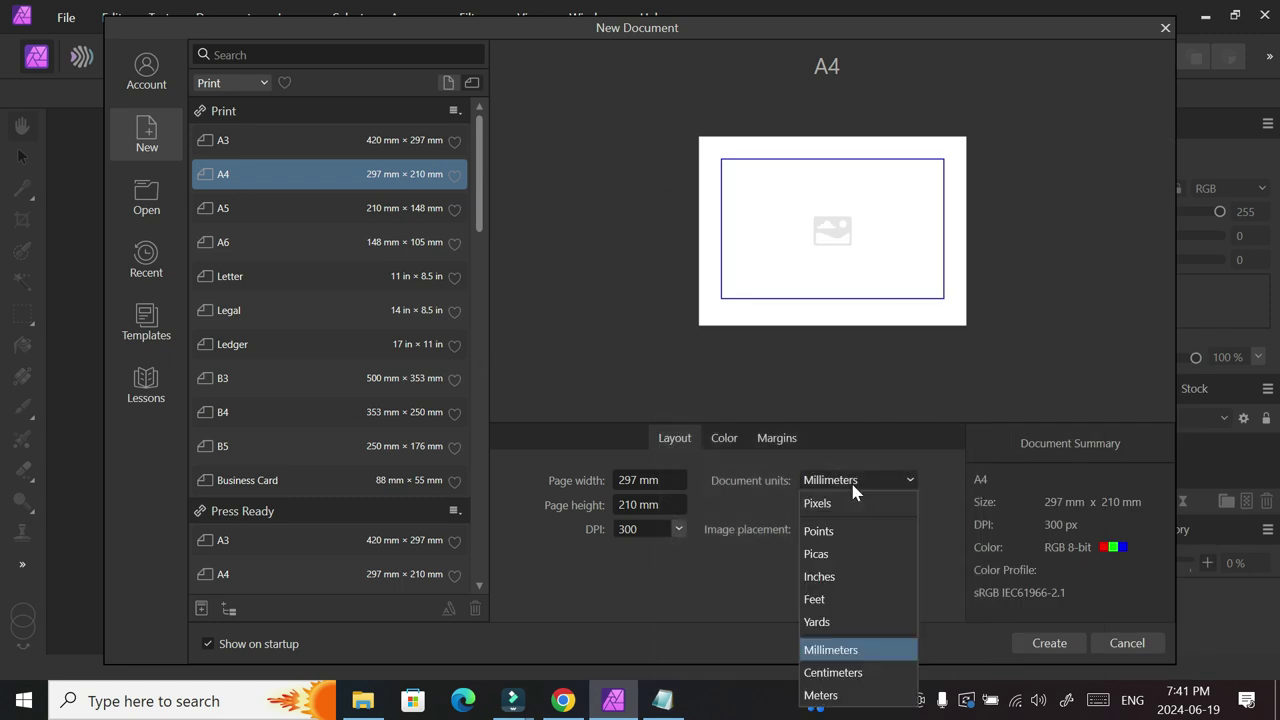
pyautogui.click(852, 580)
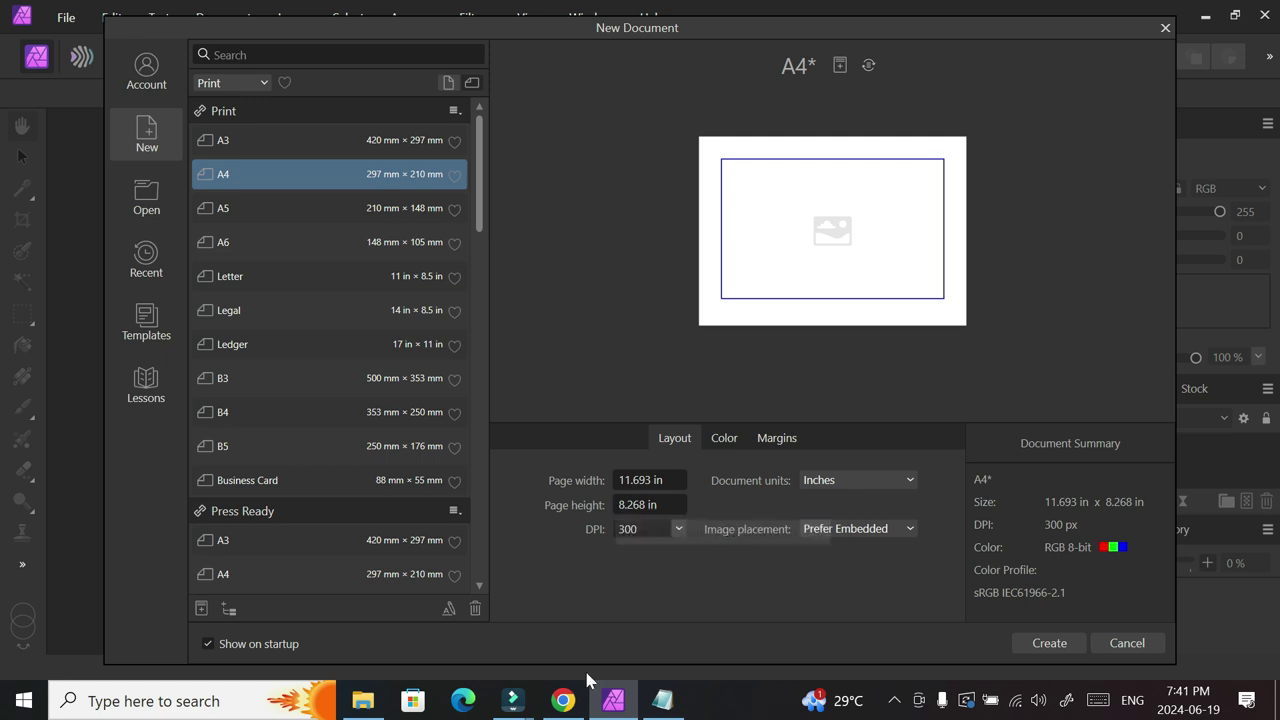
# Switch to Chrome to examine how the first and second carousel slides join, and return to Affinity Photo 2.
pyautogui.click(564, 697)
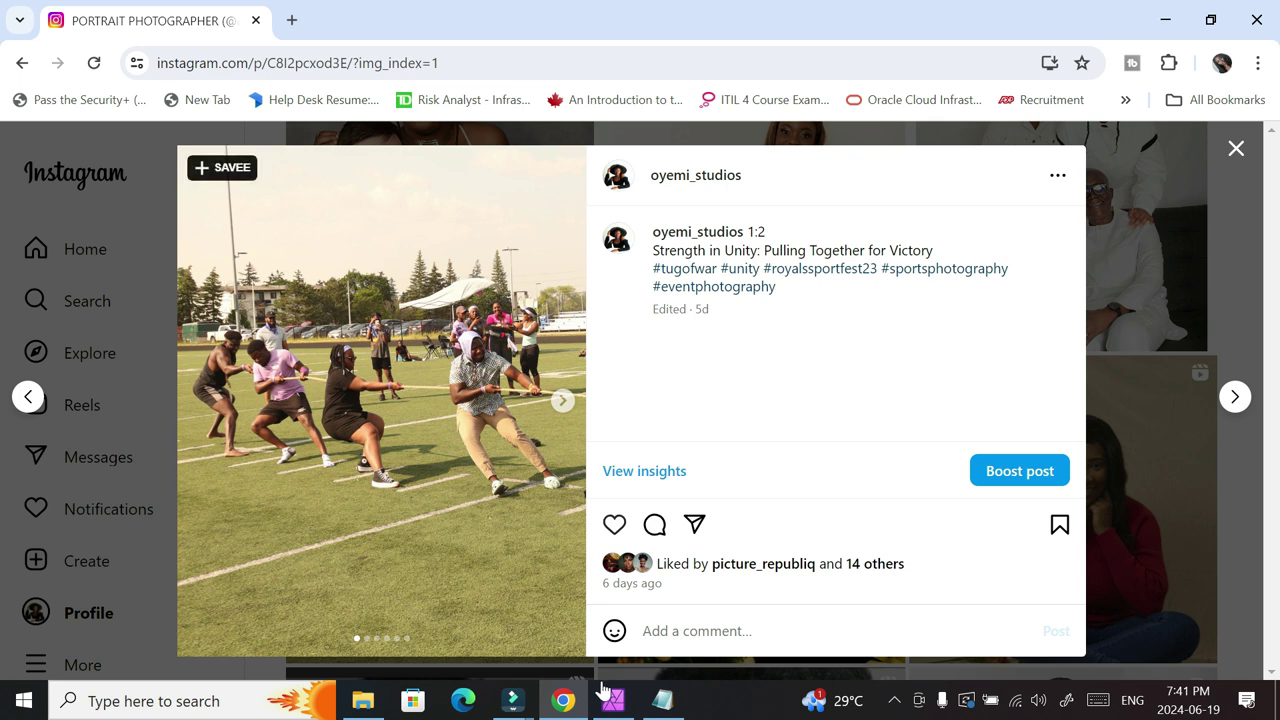
pyautogui.press('Right')
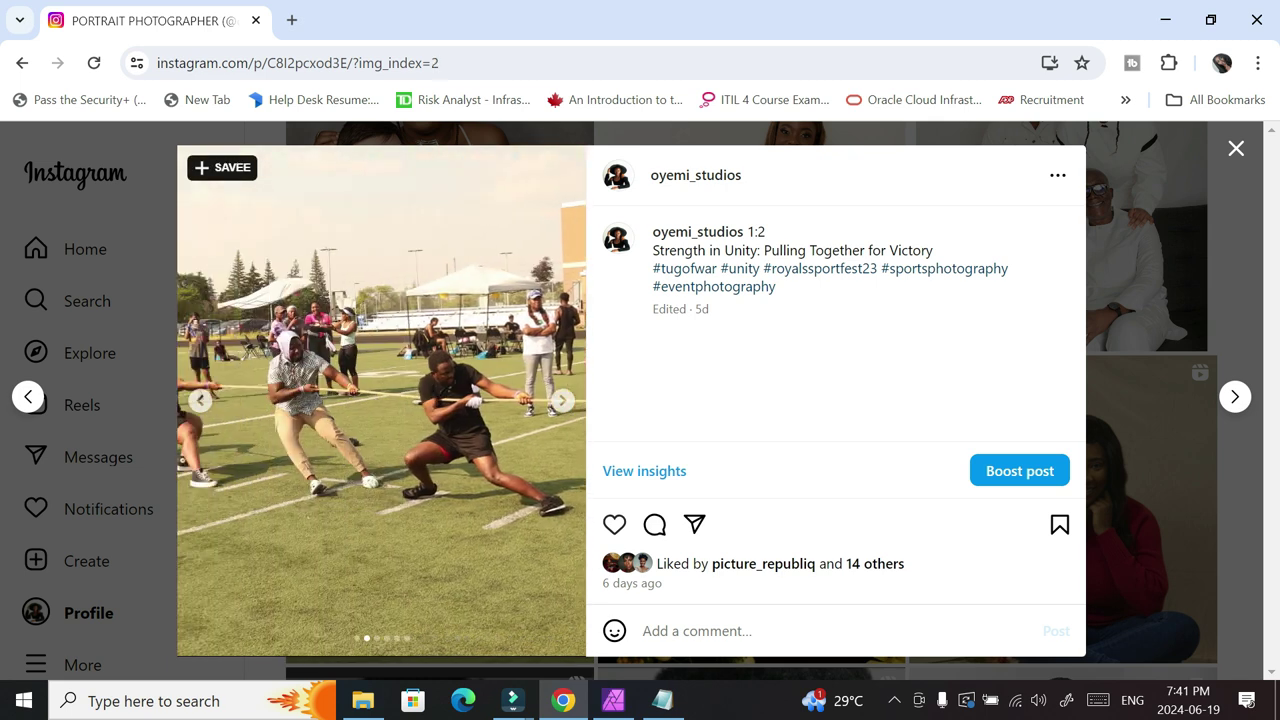
pyautogui.press('Left')
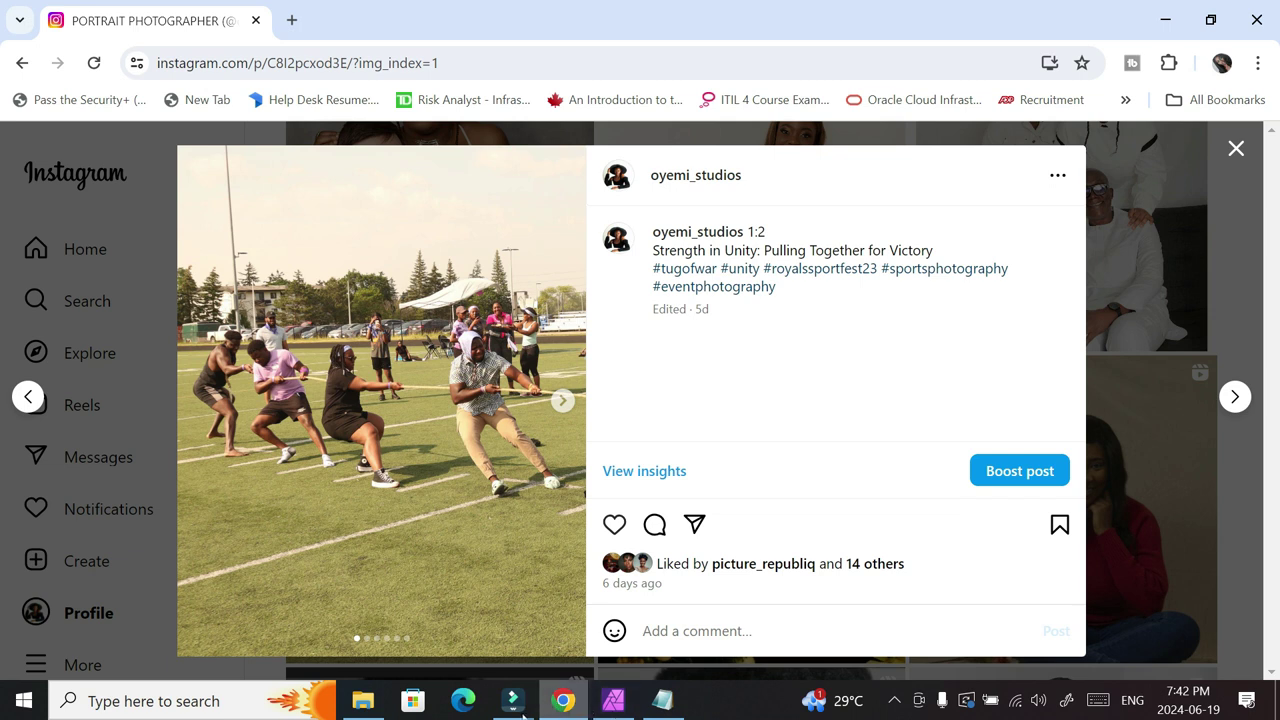
pyautogui.click(614, 702)
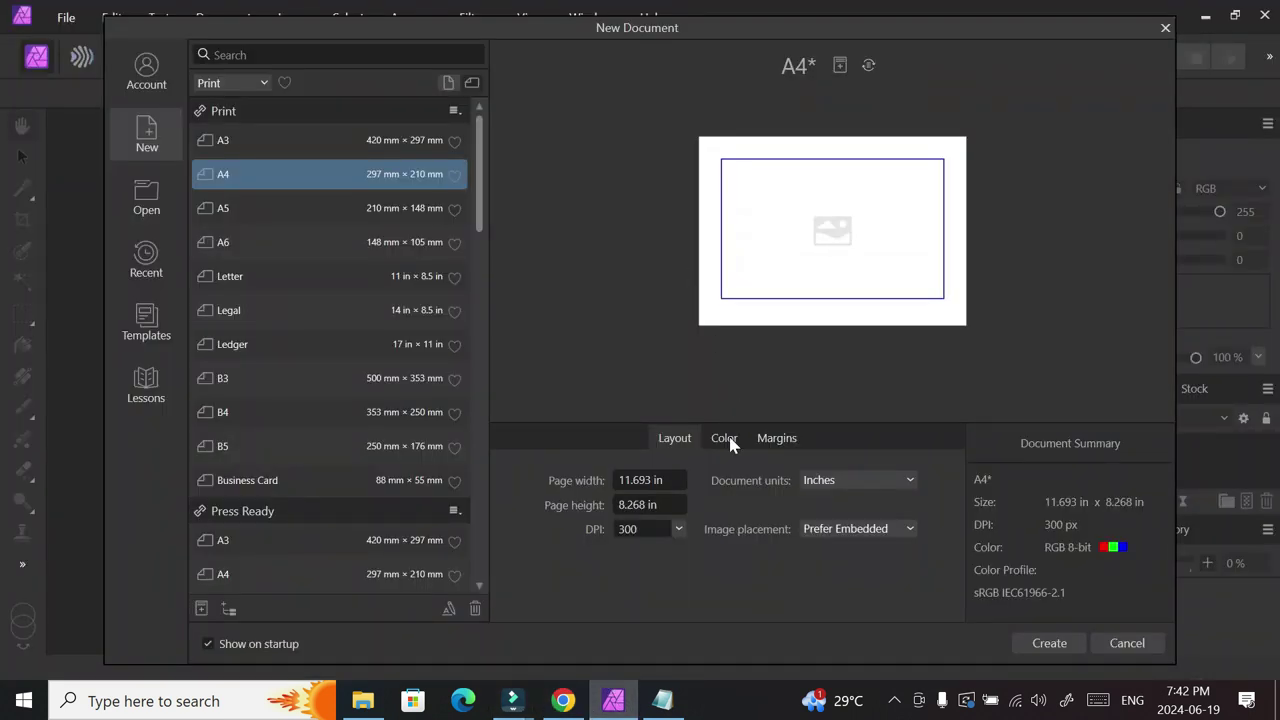
# Create the new document with a page width of 40 in and a page height of 5 in.
pyautogui.click(648, 482)
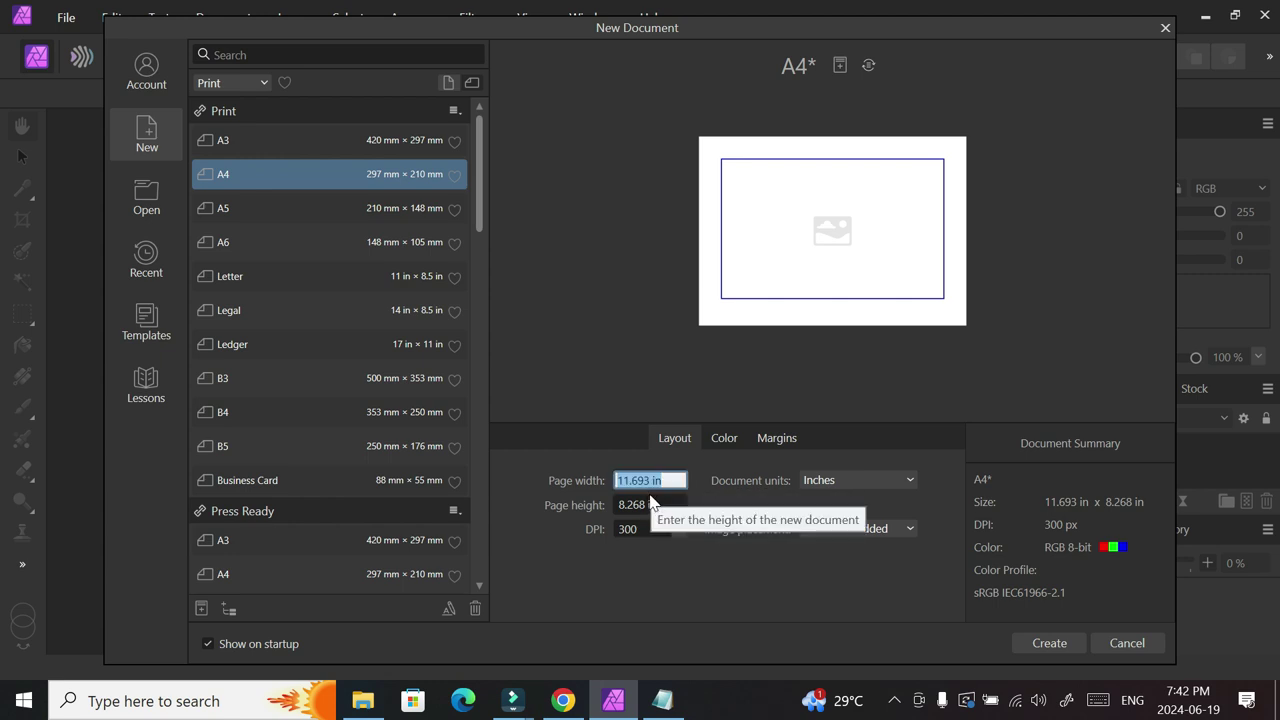
pyautogui.write('40')
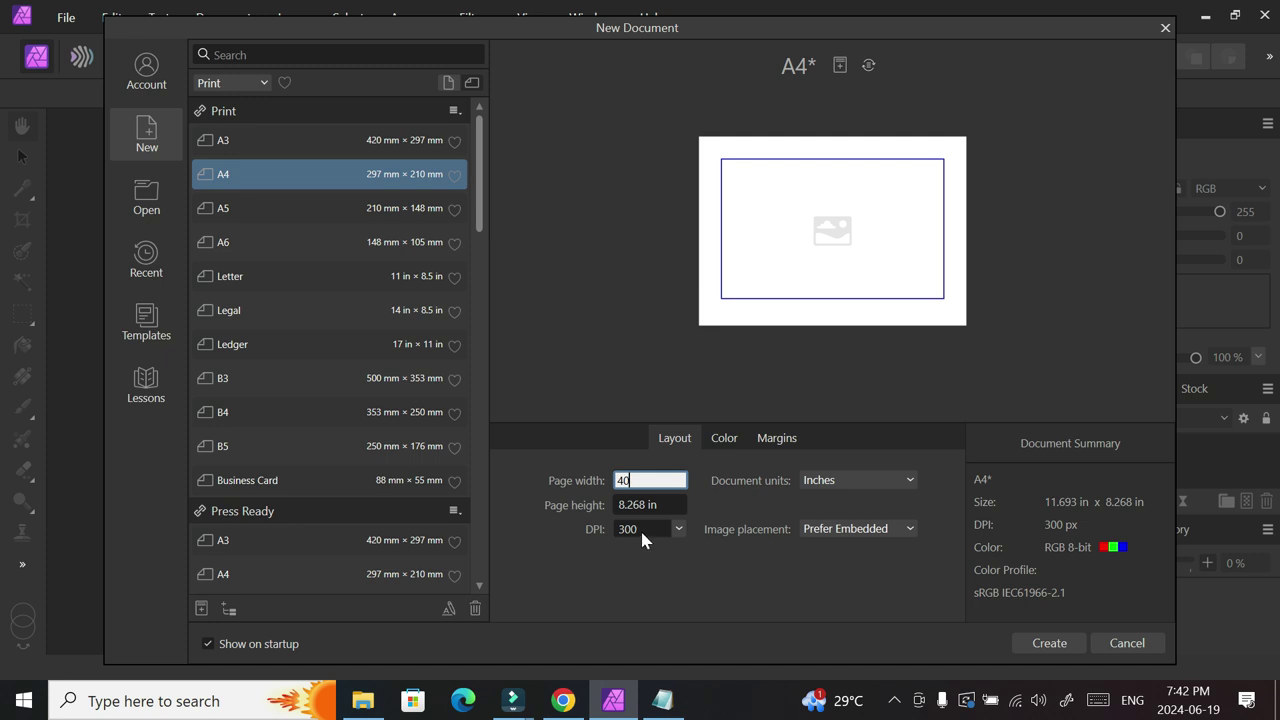
pyautogui.click(645, 512)
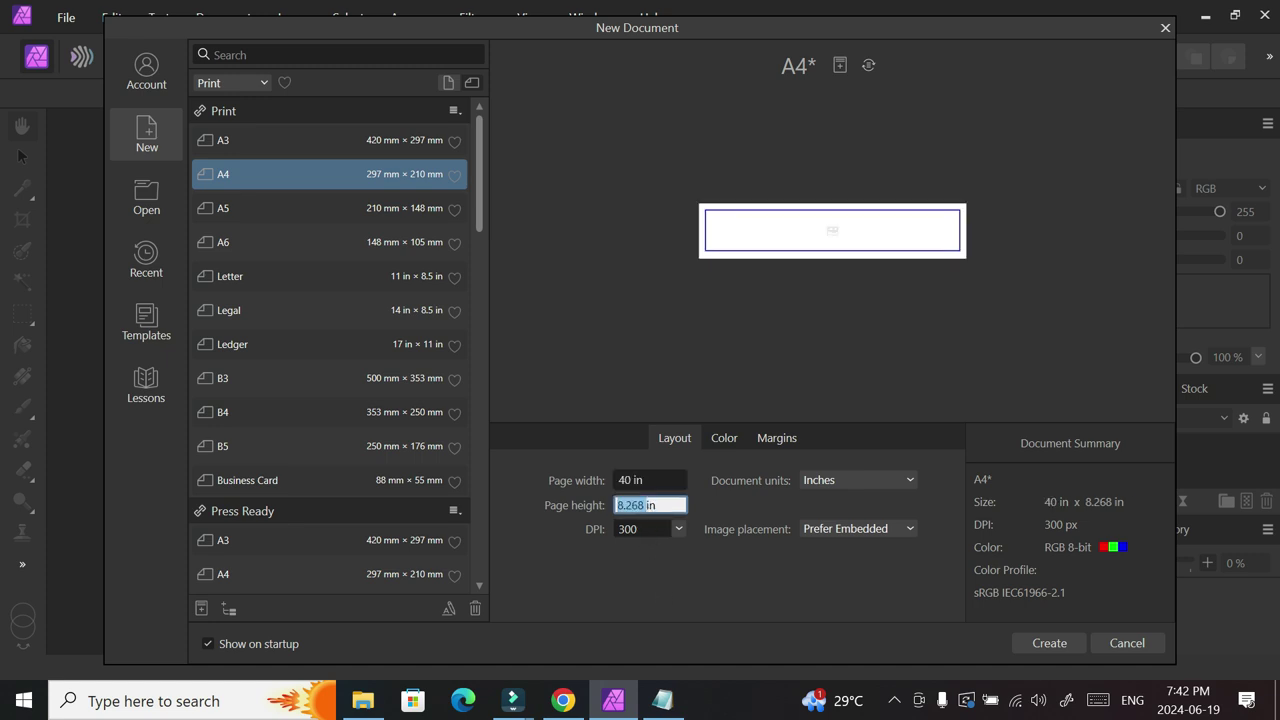
pyautogui.moveTo(657, 512); pyautogui.dragTo(593, 520)
pyautogui.write('5')
pyautogui.click(910, 482)
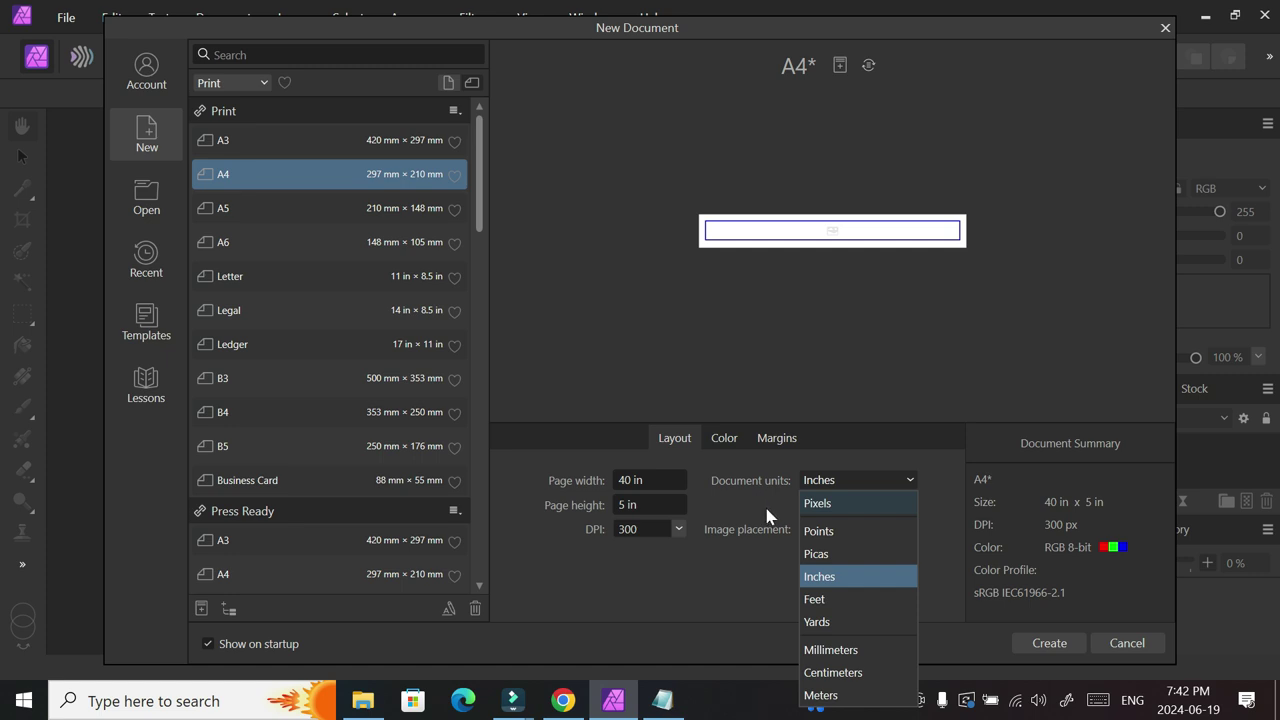
pyautogui.click(819, 462)
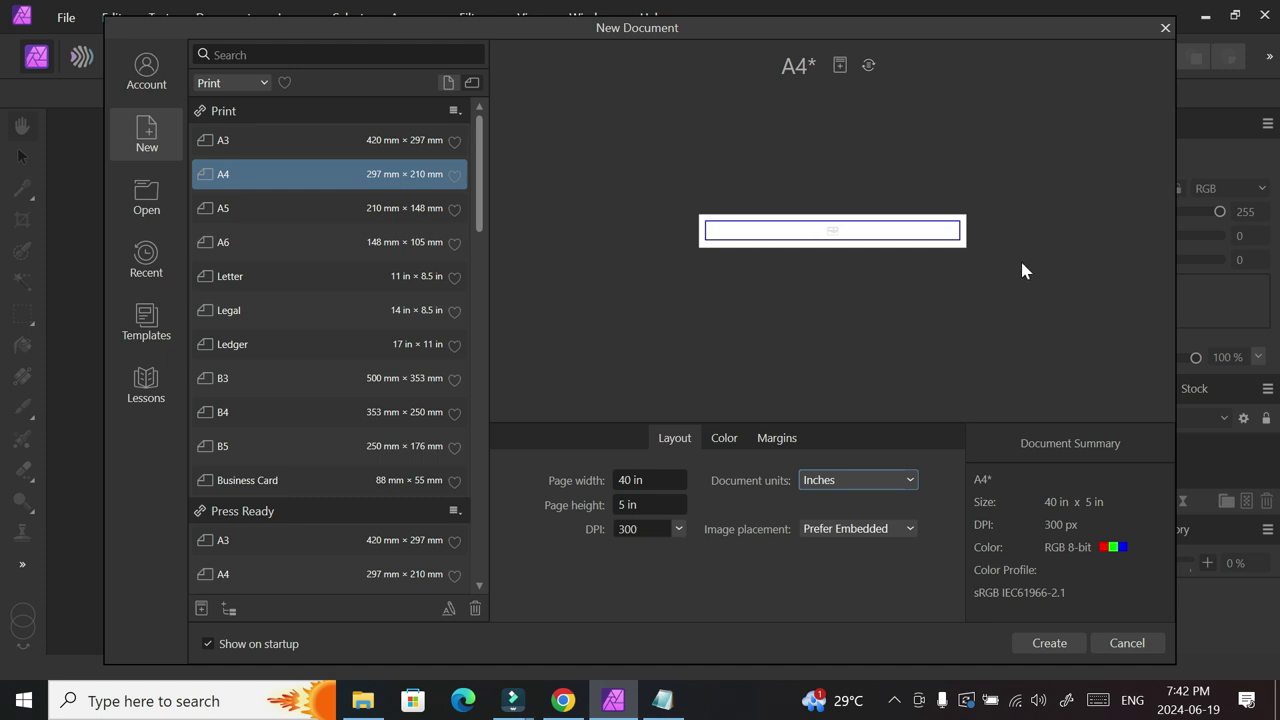
pyautogui.click(1037, 643)
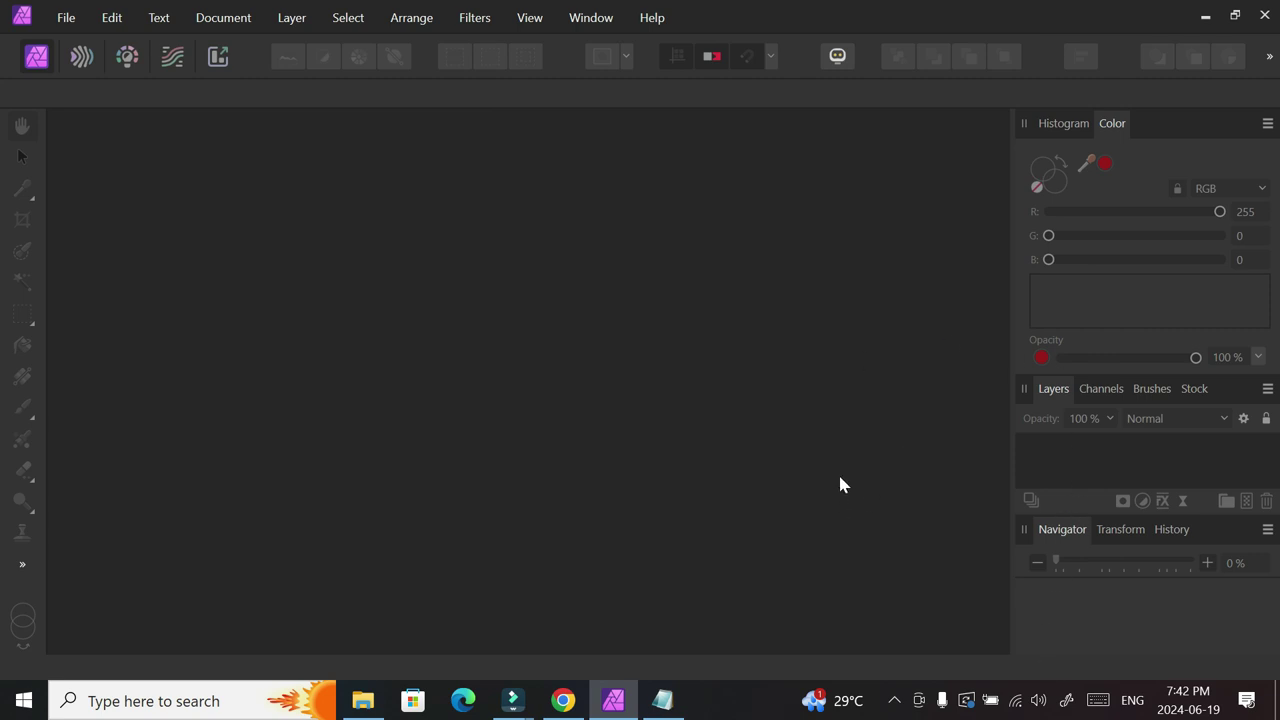
# Bring up the IG upload folder, move its window aside to uncover part of the canvas, and return to the document.
pyautogui.click(363, 700)
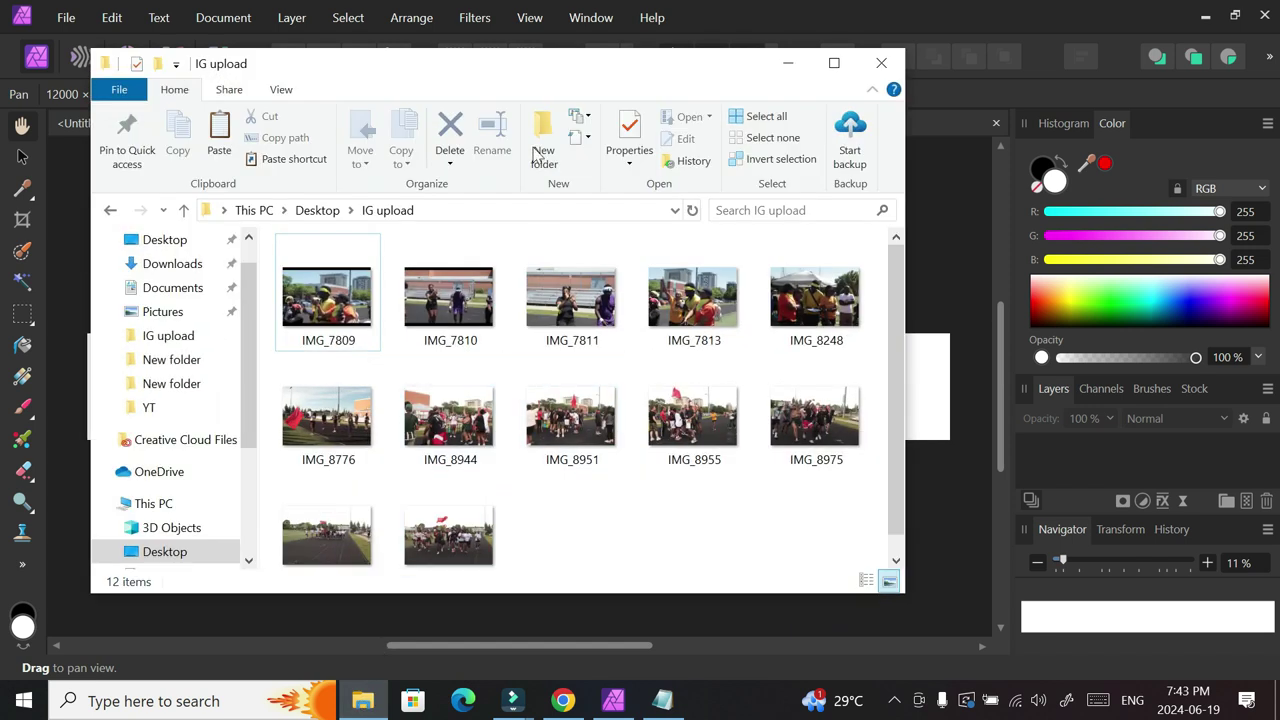
pyautogui.moveTo(484, 72); pyautogui.dragTo(922, 71)
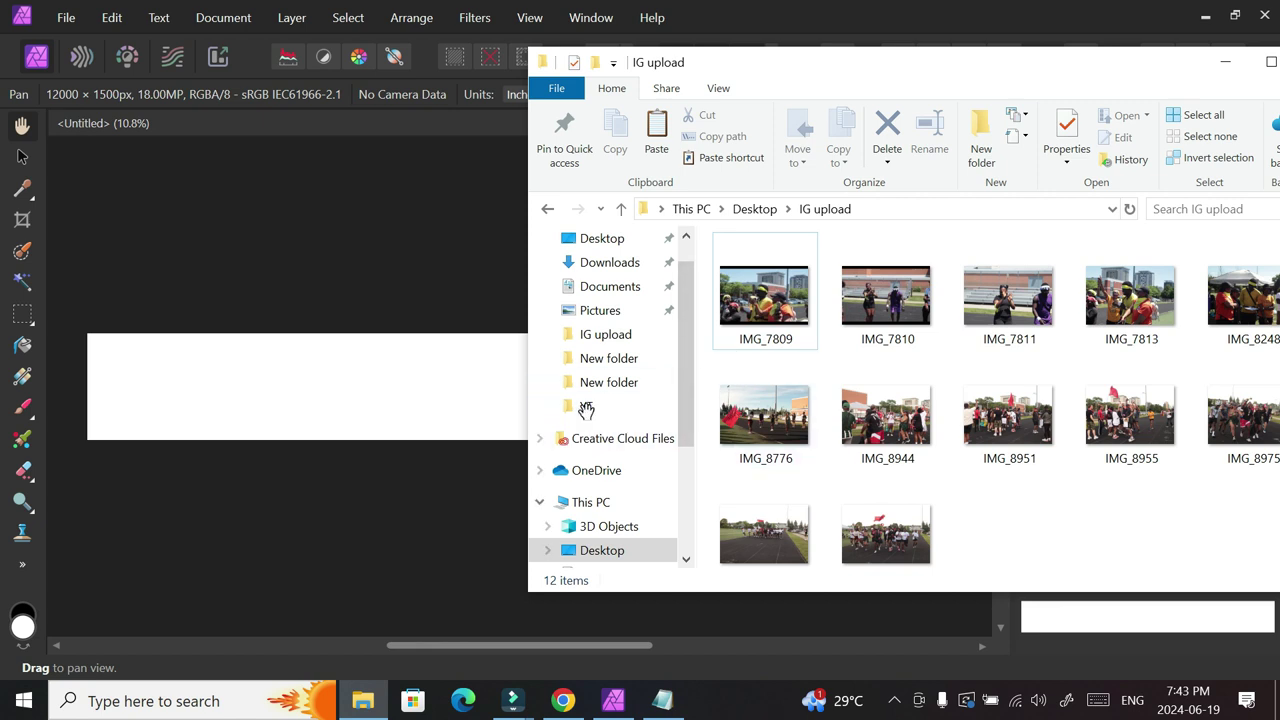
pyautogui.click(561, 648)
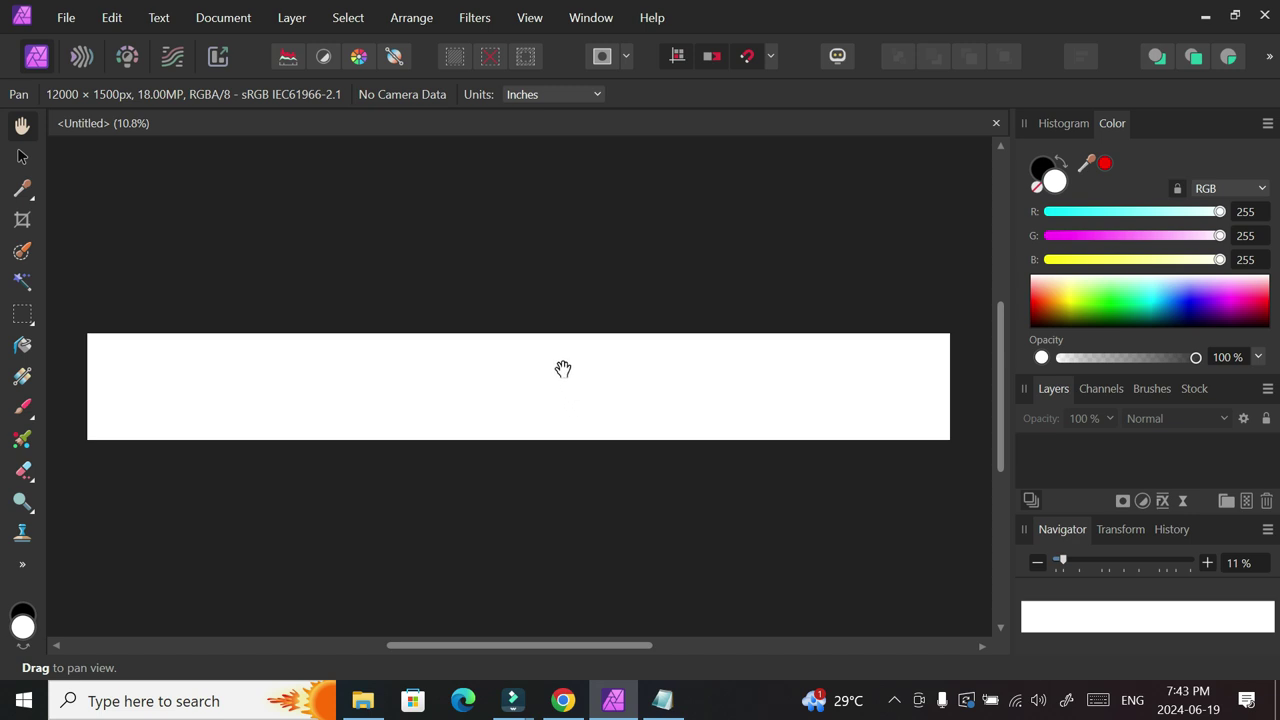
# Open the Guides settings, set the column guides to 10 columns, and reposition the dialog to check them on the canvas.
pyautogui.click(533, 22)
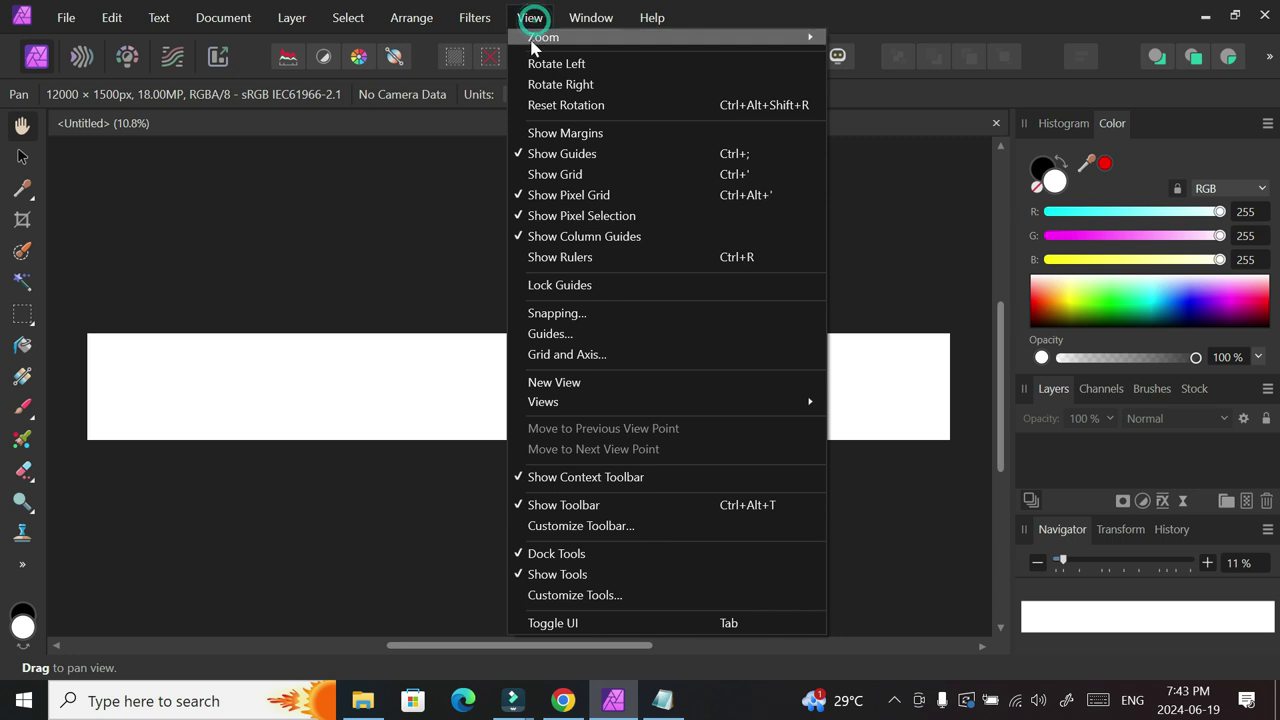
pyautogui.click(576, 336)
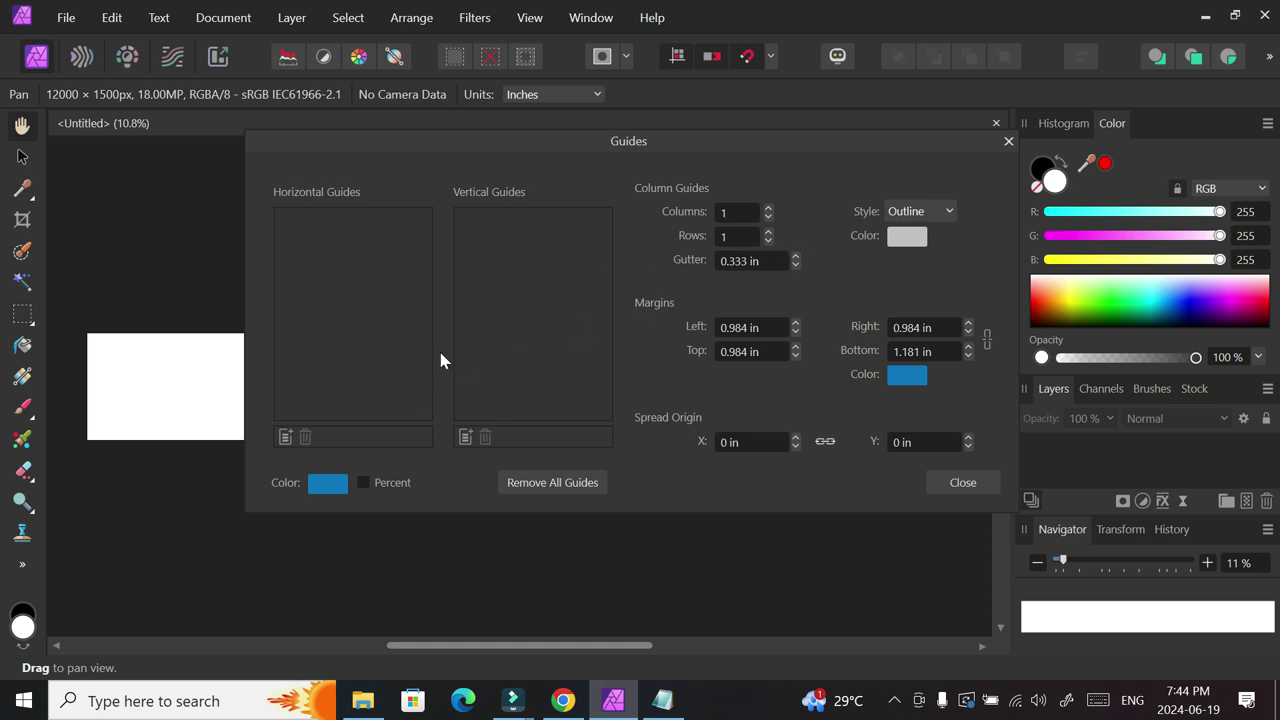
pyautogui.click(768, 209)
pyautogui.click(768, 209)
pyautogui.click(768, 209)
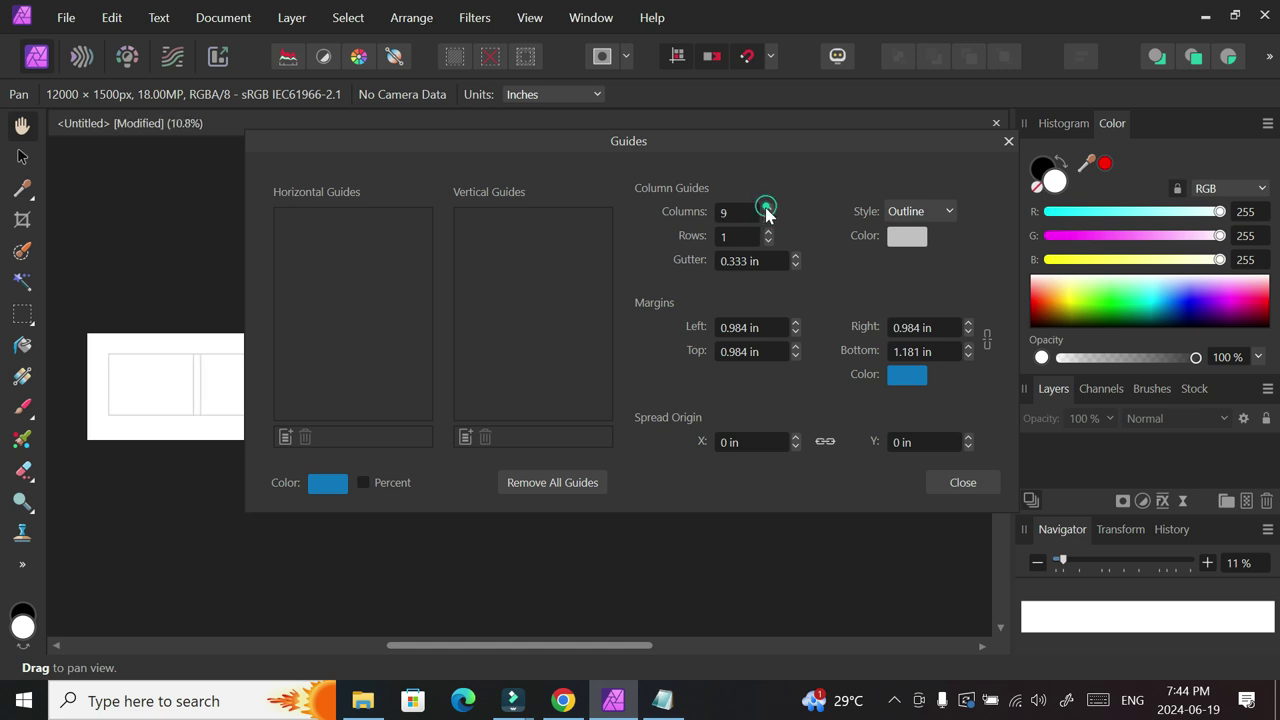
pyautogui.click(767, 209)
pyautogui.moveTo(556, 145); pyautogui.dragTo(946, 137)
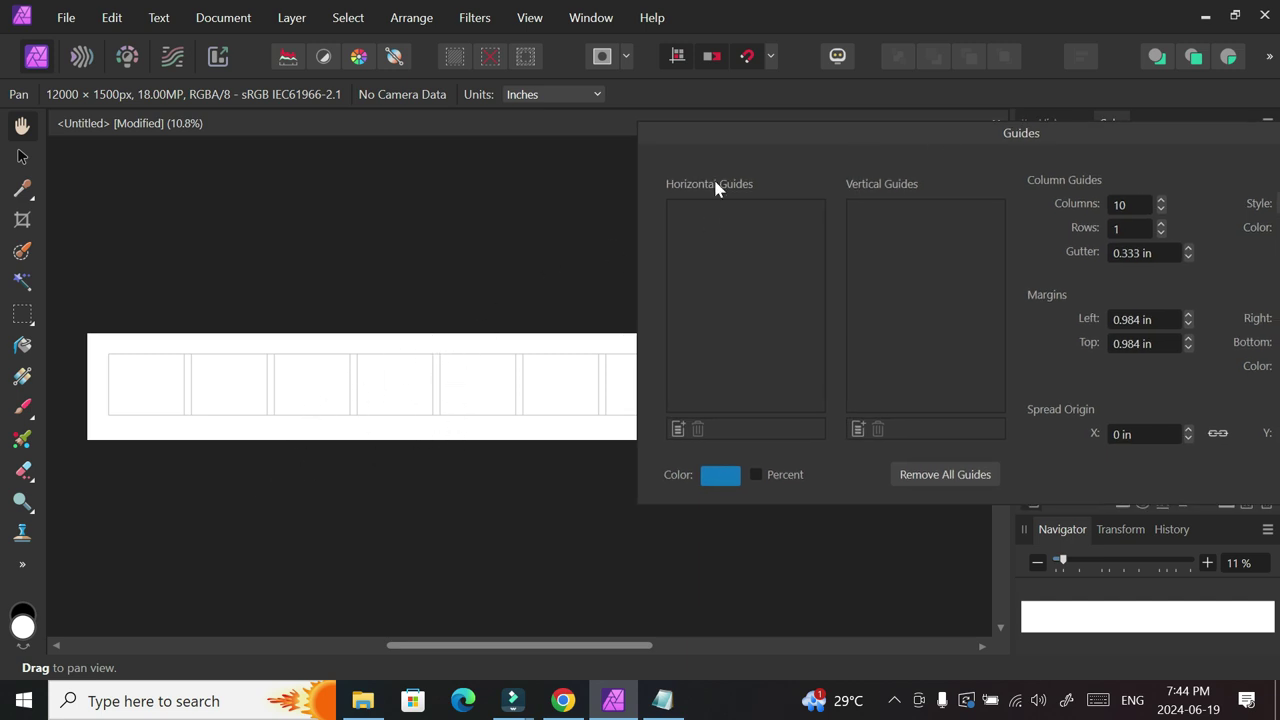
pyautogui.moveTo(838, 145); pyautogui.dragTo(723, 170)
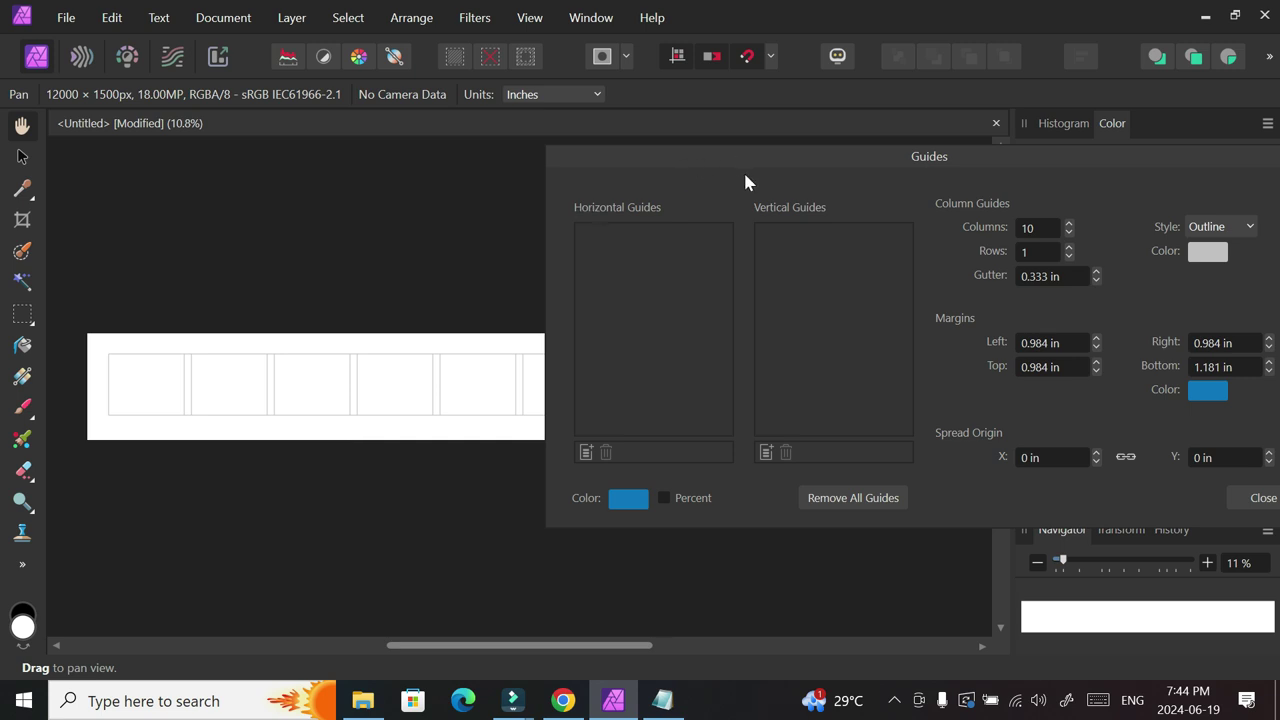
pyautogui.moveTo(757, 162); pyautogui.dragTo(585, 146)
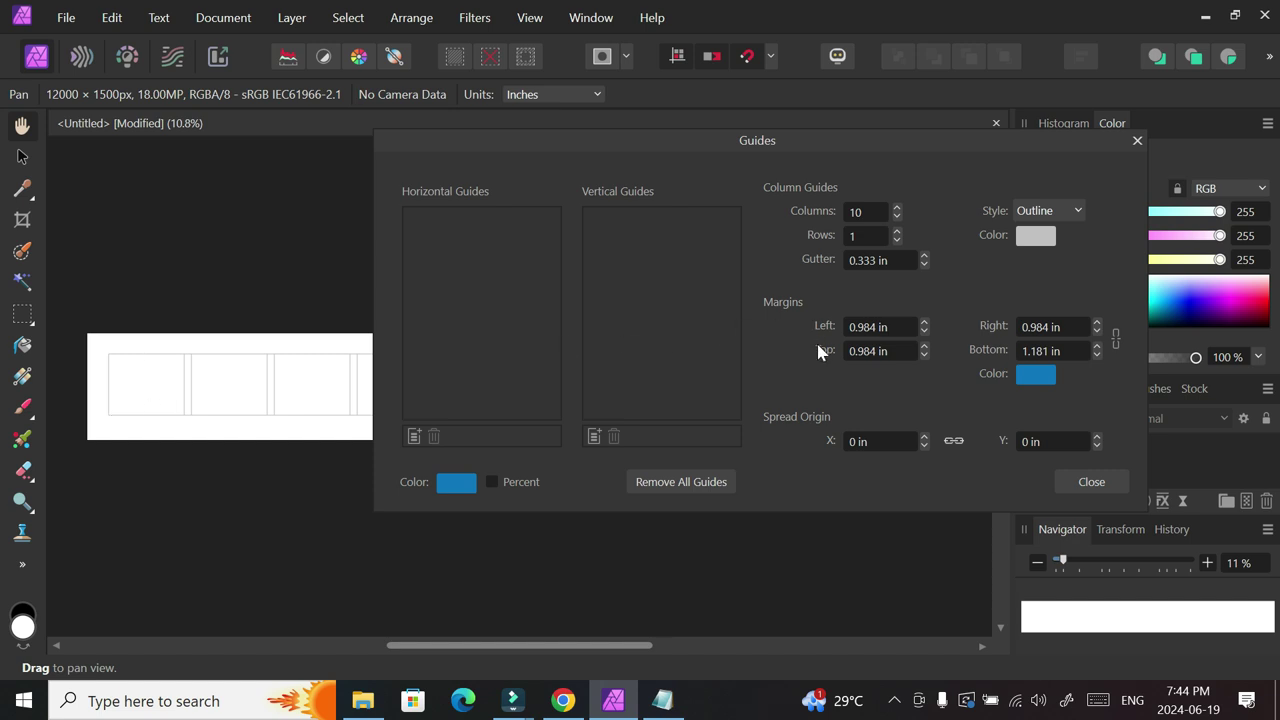
# Set the left, top, right and bottom guide margins to 0 in.
pyautogui.write('0')
pyautogui.click(887, 346)
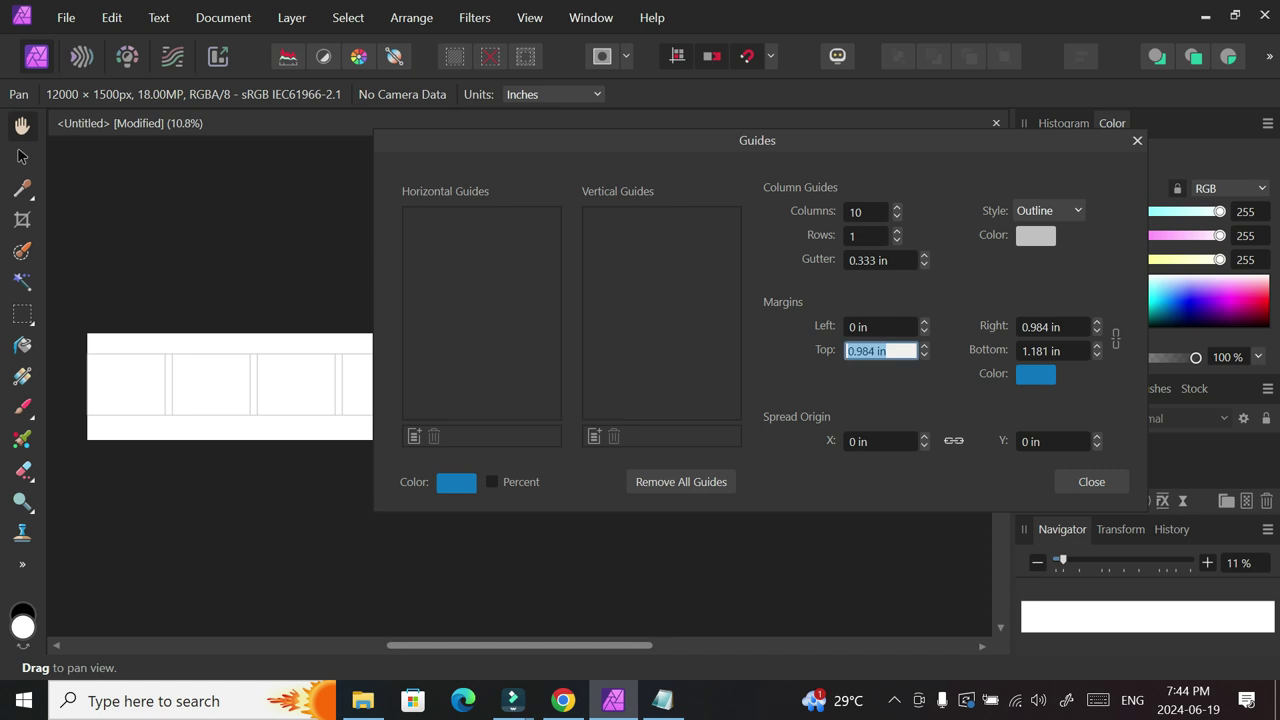
pyautogui.write('0')
pyautogui.click(1058, 326)
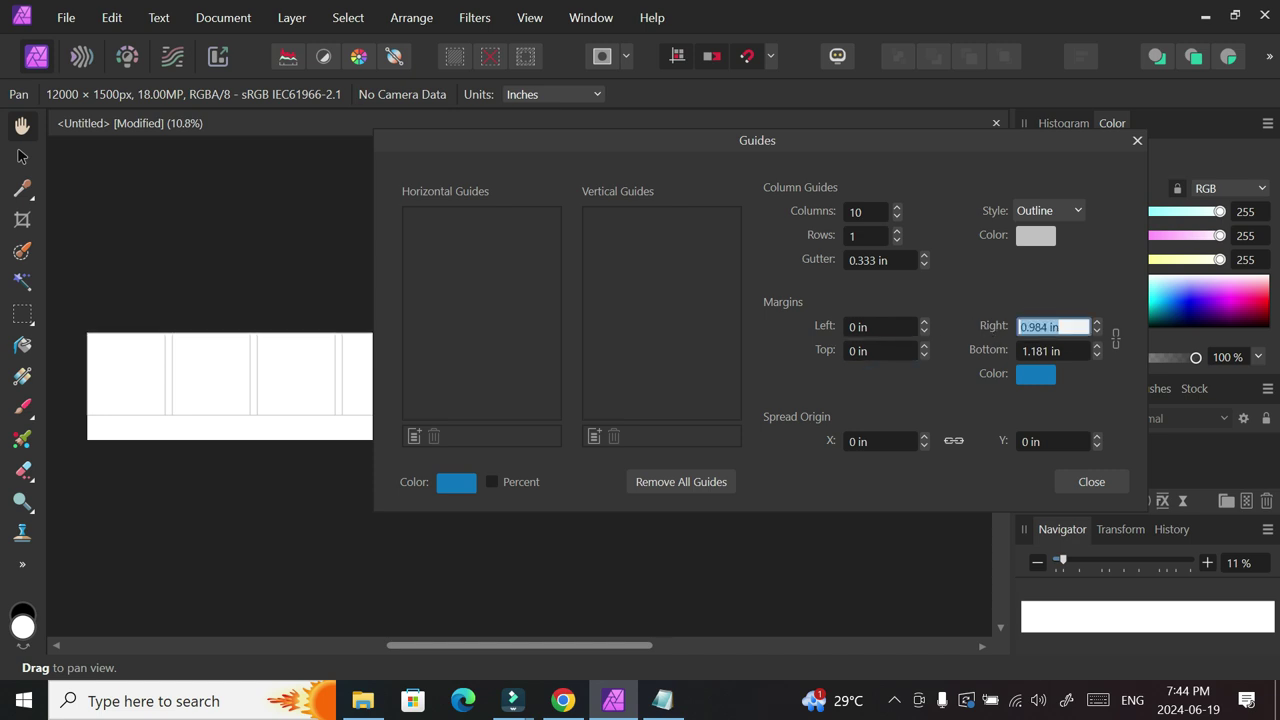
pyautogui.write('0')
pyautogui.click(1052, 350)
pyautogui.write('0')
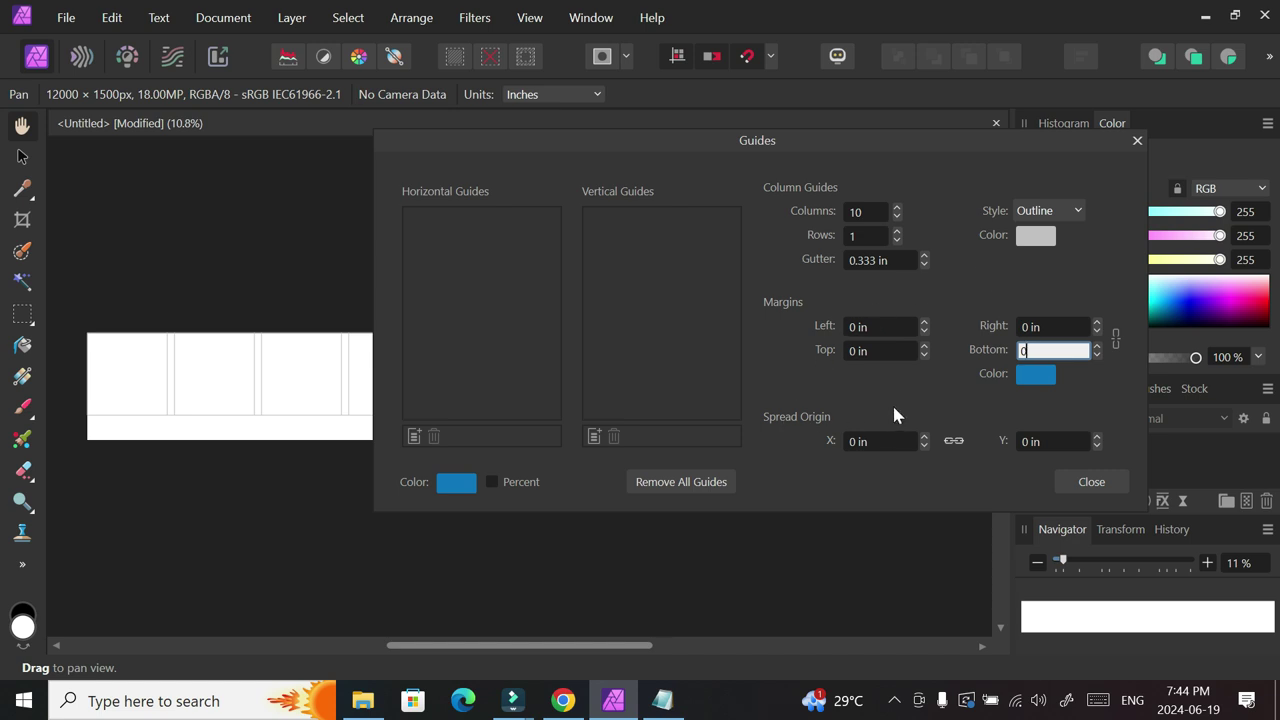
# Apply the bottom margin and set the column guide gutter to 0 in, repositioning the Guides dialog to check the canvas.
pyautogui.press('Return')
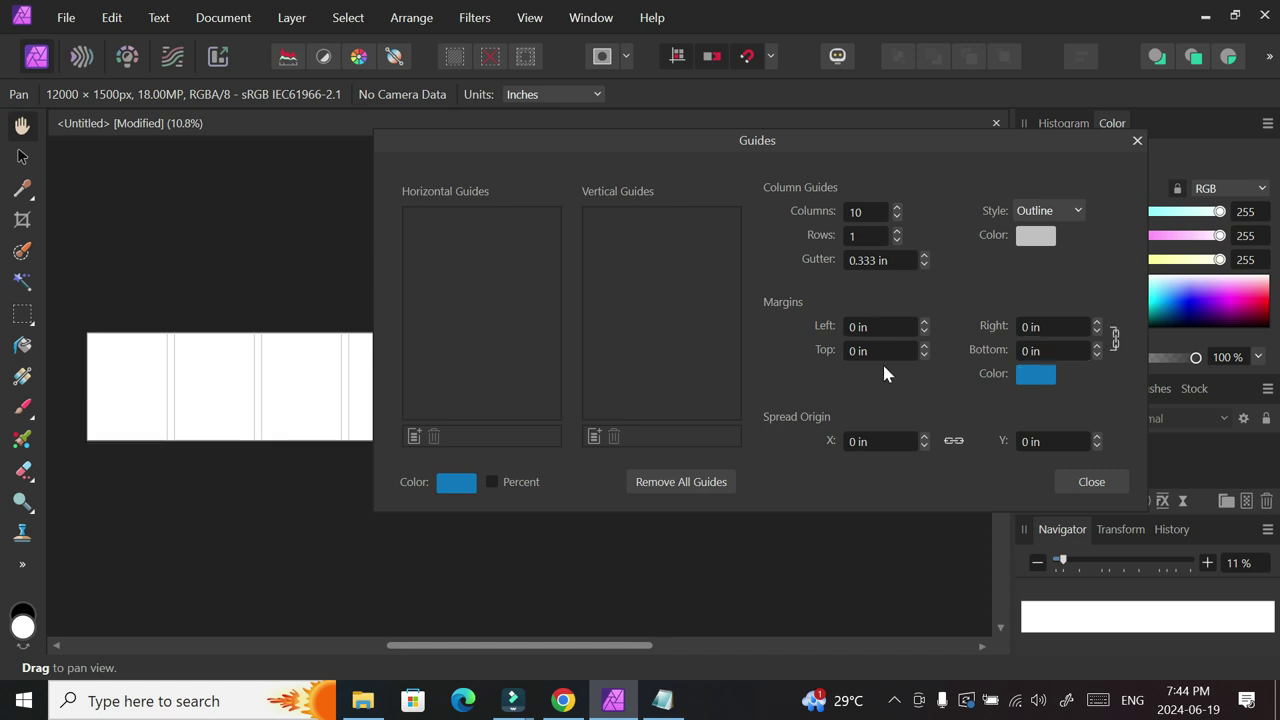
pyautogui.moveTo(665, 142); pyautogui.dragTo(808, 155)
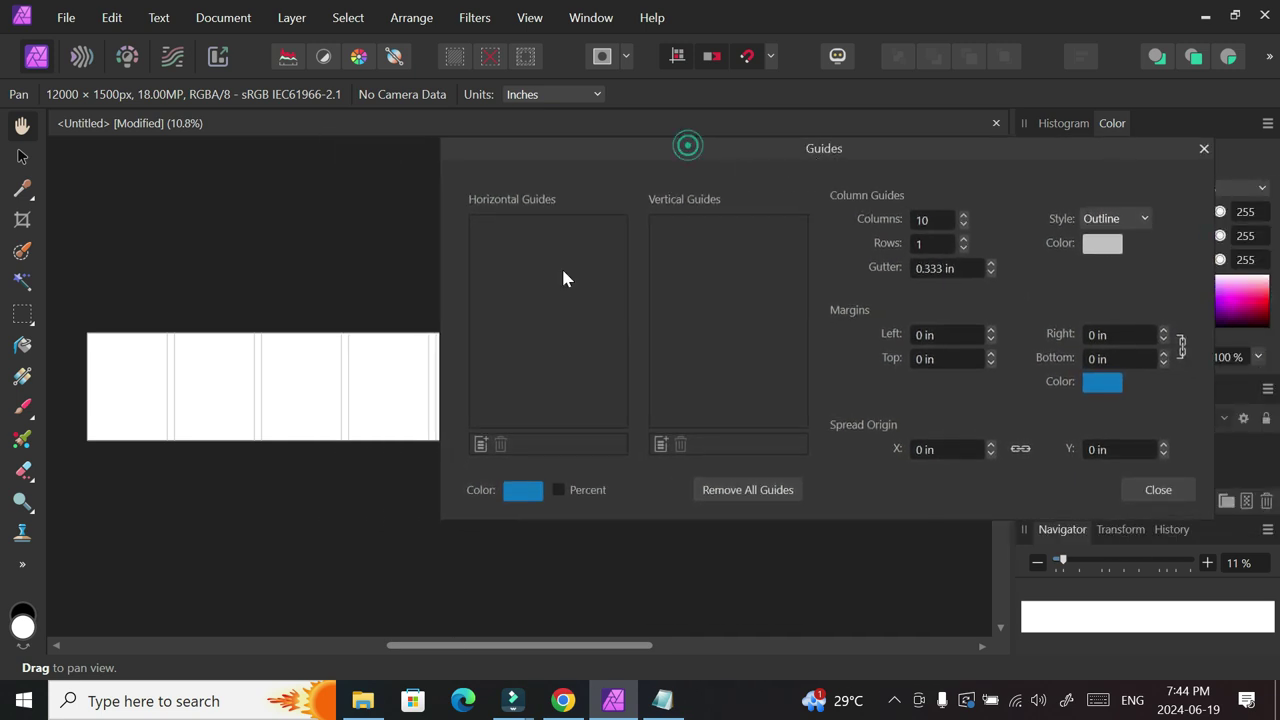
pyautogui.moveTo(601, 150); pyautogui.dragTo(420, 174)
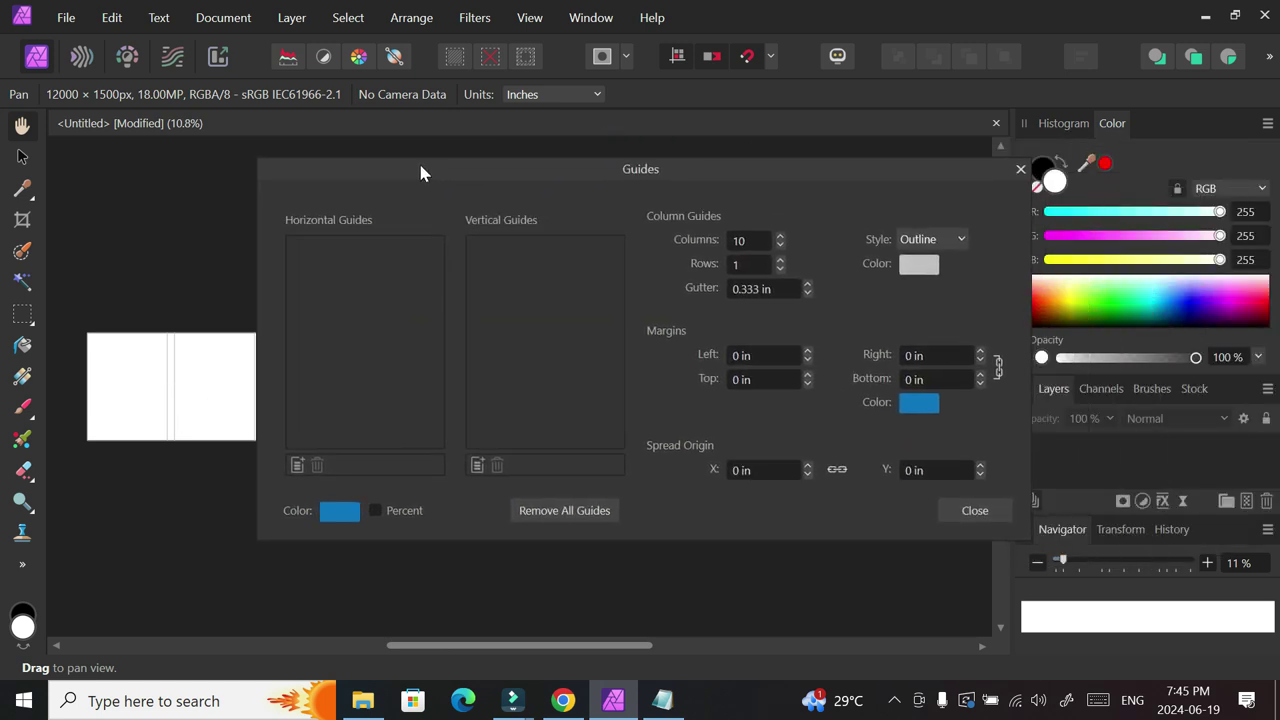
pyautogui.click(757, 290)
pyautogui.write('0')
pyautogui.press('Return')
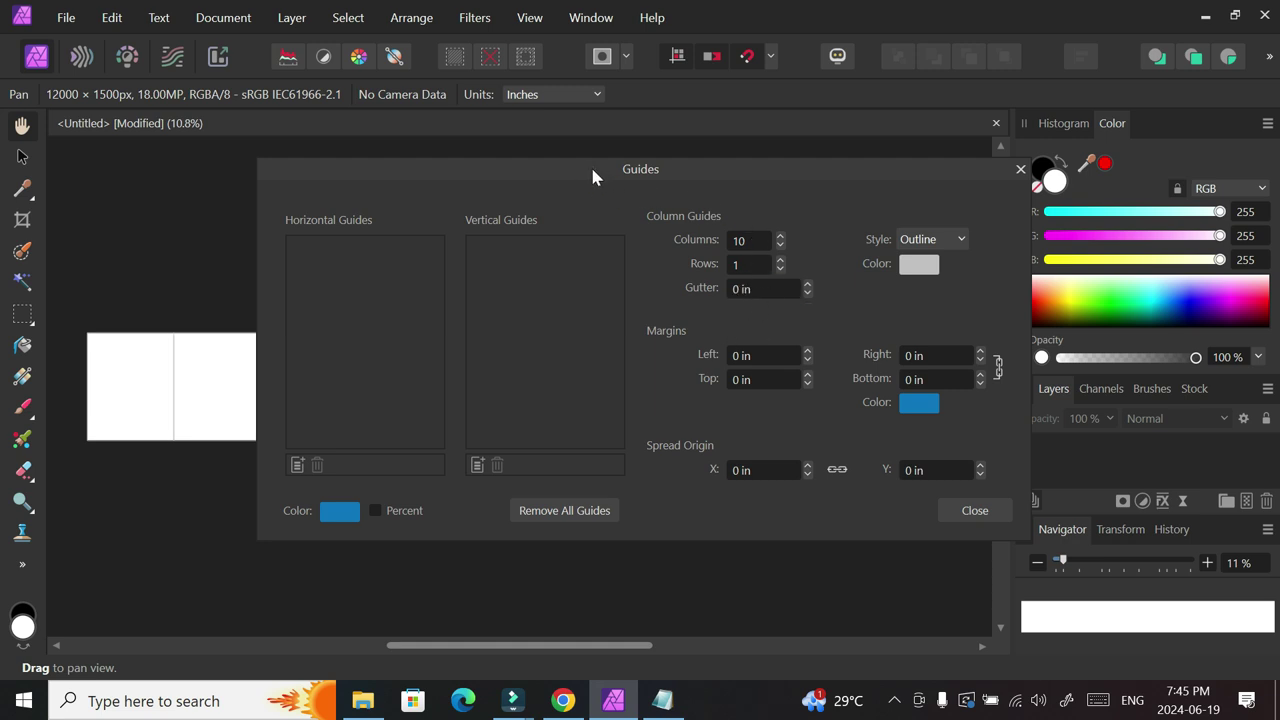
pyautogui.moveTo(593, 177); pyautogui.dragTo(569, 140)
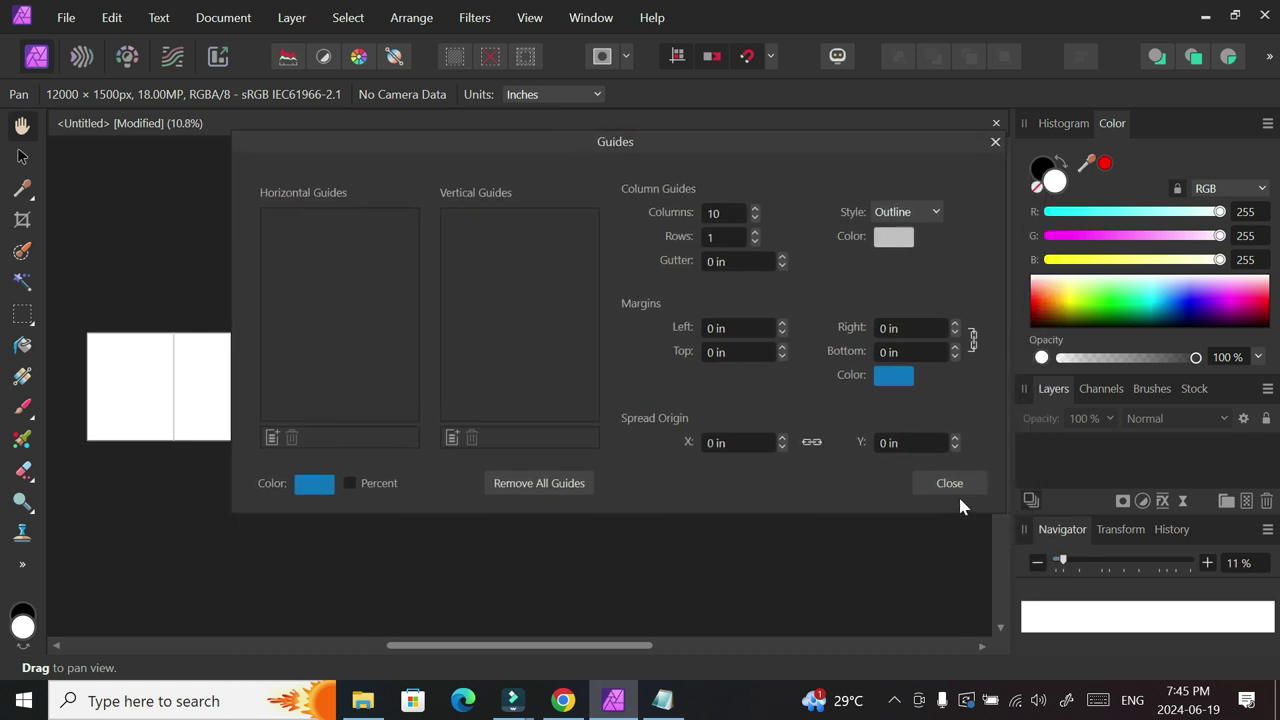
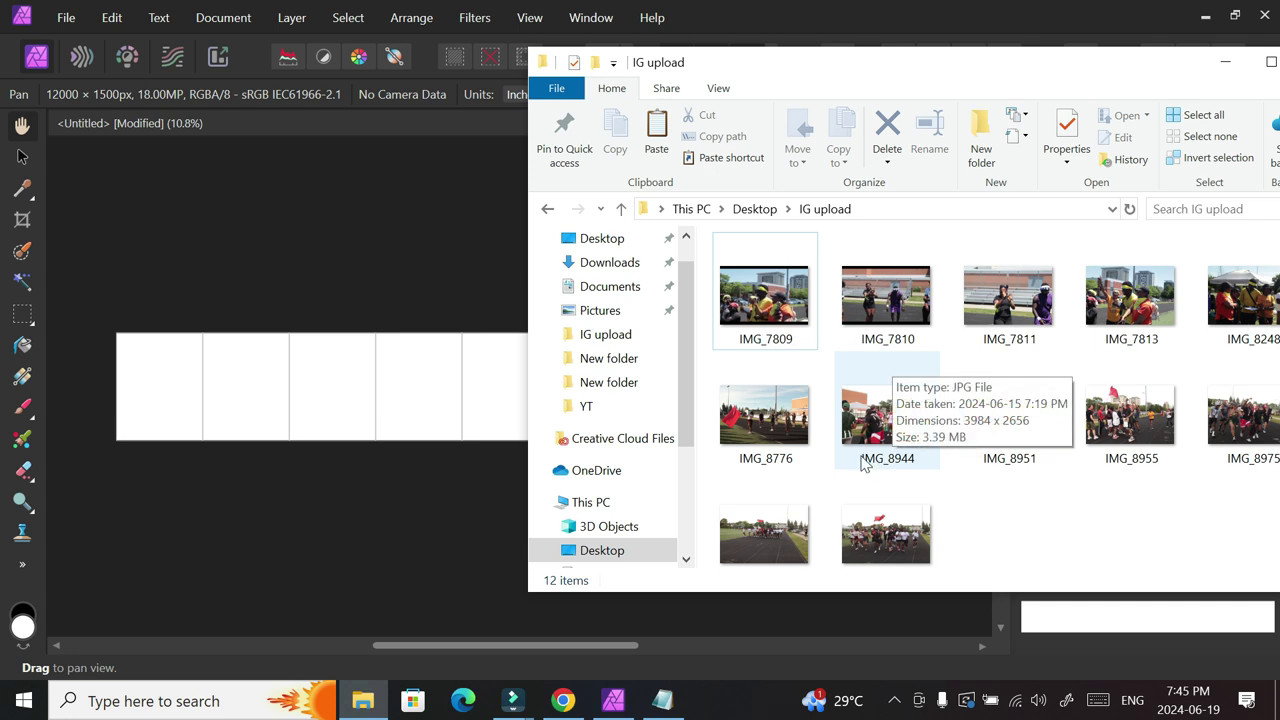
# Preview IMG_8776 from the IG upload folder, place it on the canvas, and return to the document.
pyautogui.doubleClick(784, 420)
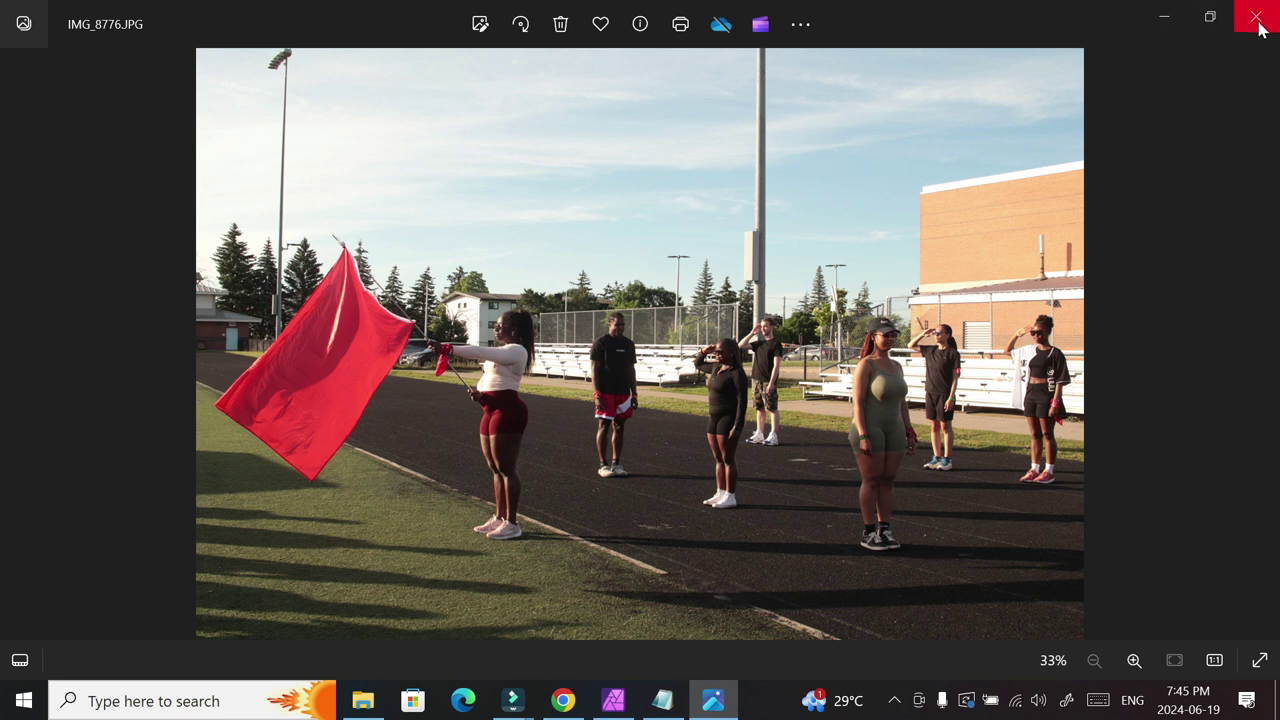
pyautogui.click(1165, 24)
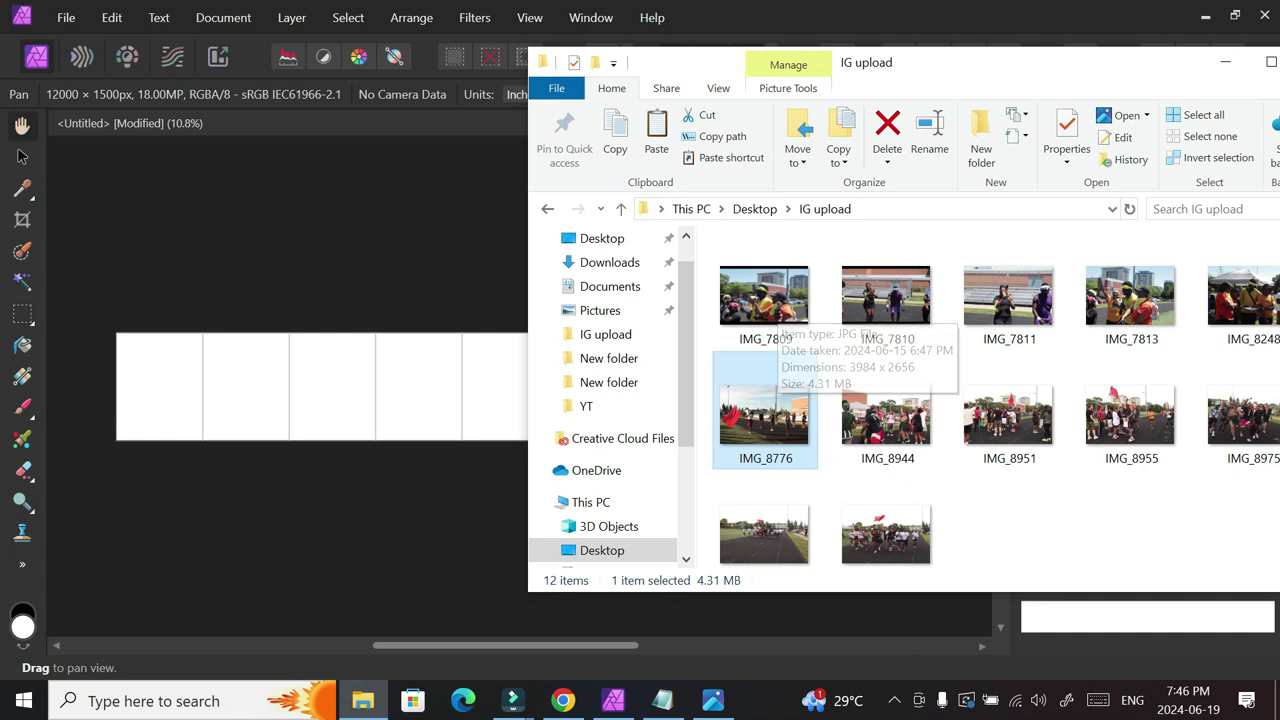
pyautogui.moveTo(762, 418); pyautogui.dragTo(395, 410)
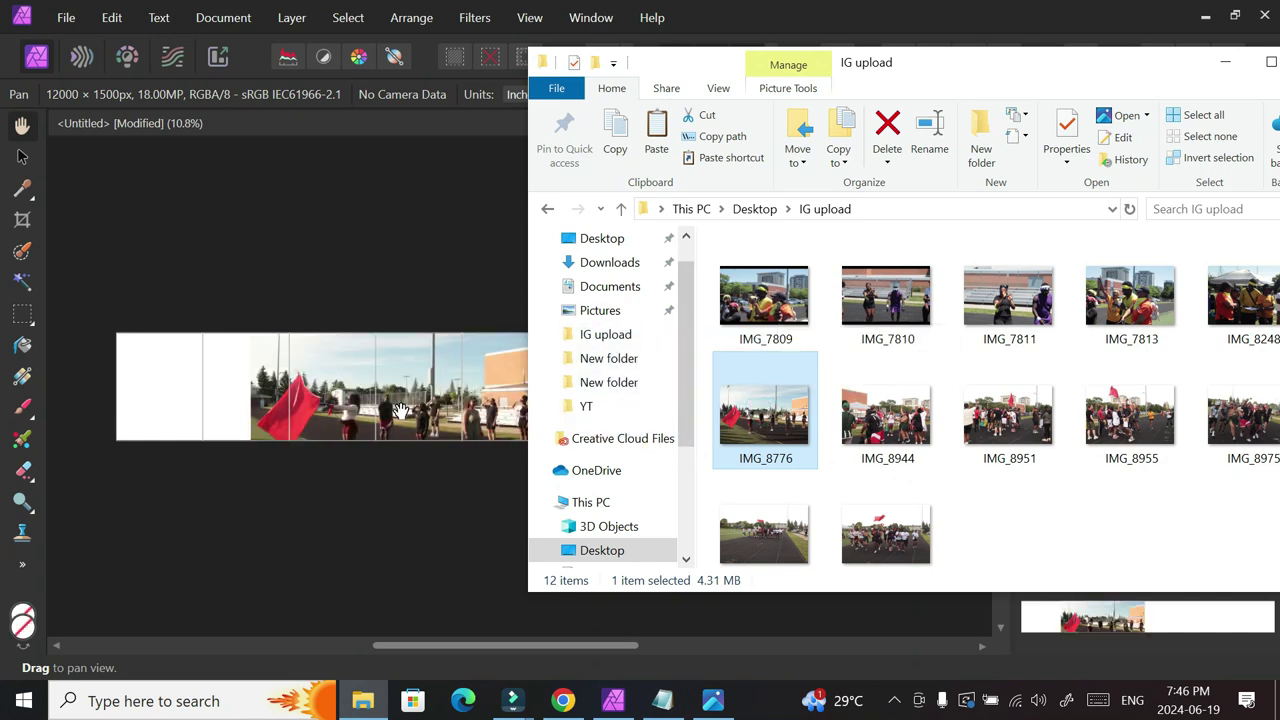
pyautogui.click(400, 410)
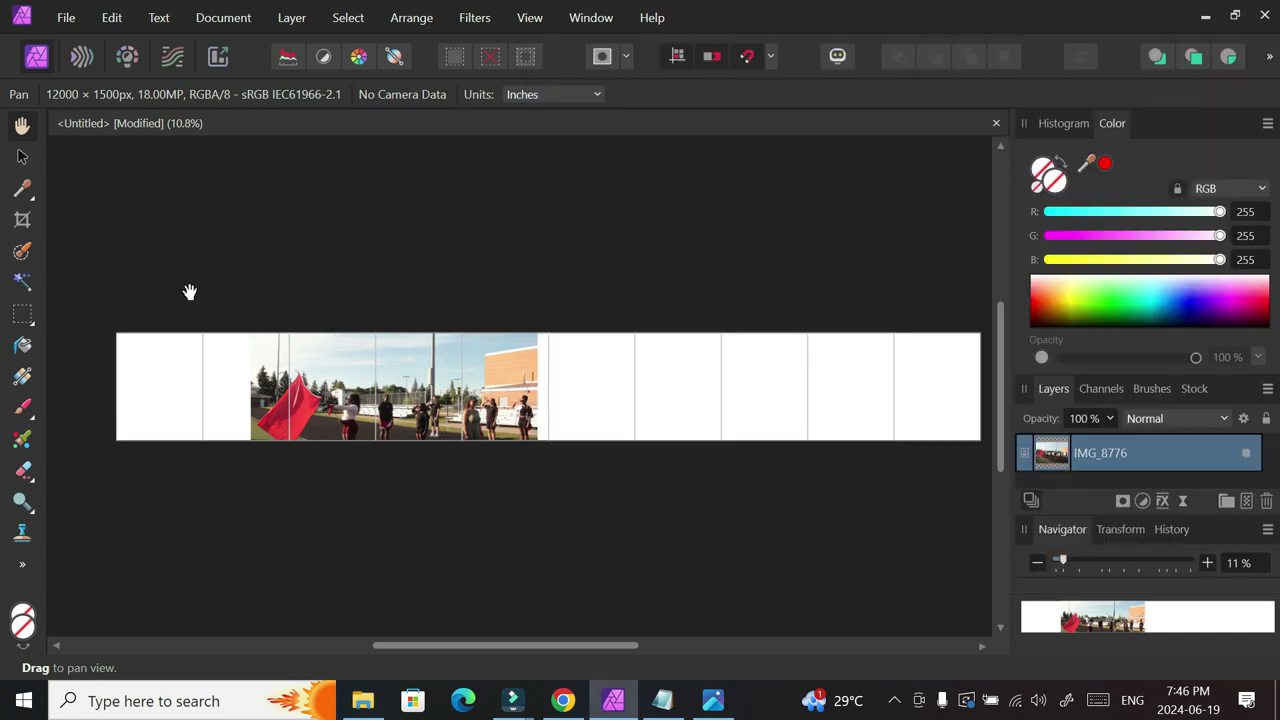
# Scale IMG_8776 to 56% so it fits the page height and move it flush with the canvas's left end.
pyautogui.click(22, 157)
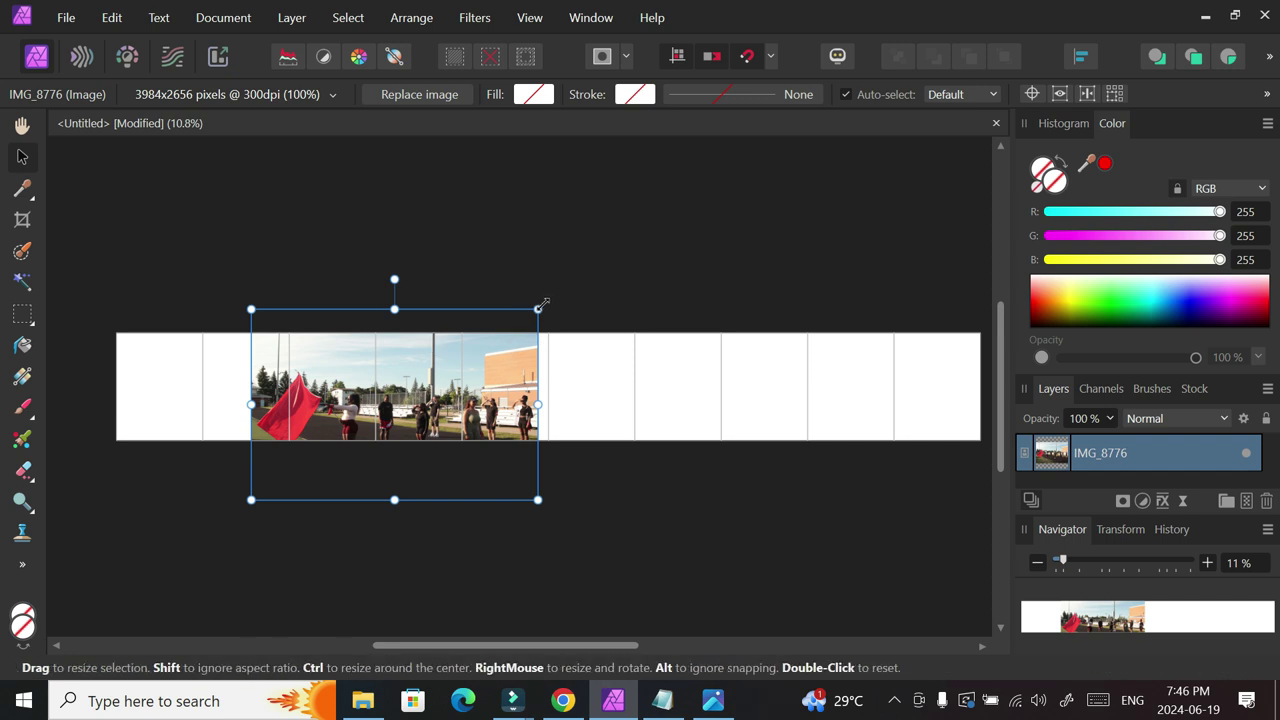
pyautogui.moveTo(538, 308); pyautogui.dragTo(481, 347)
pyautogui.moveTo(380, 403); pyautogui.dragTo(331, 344)
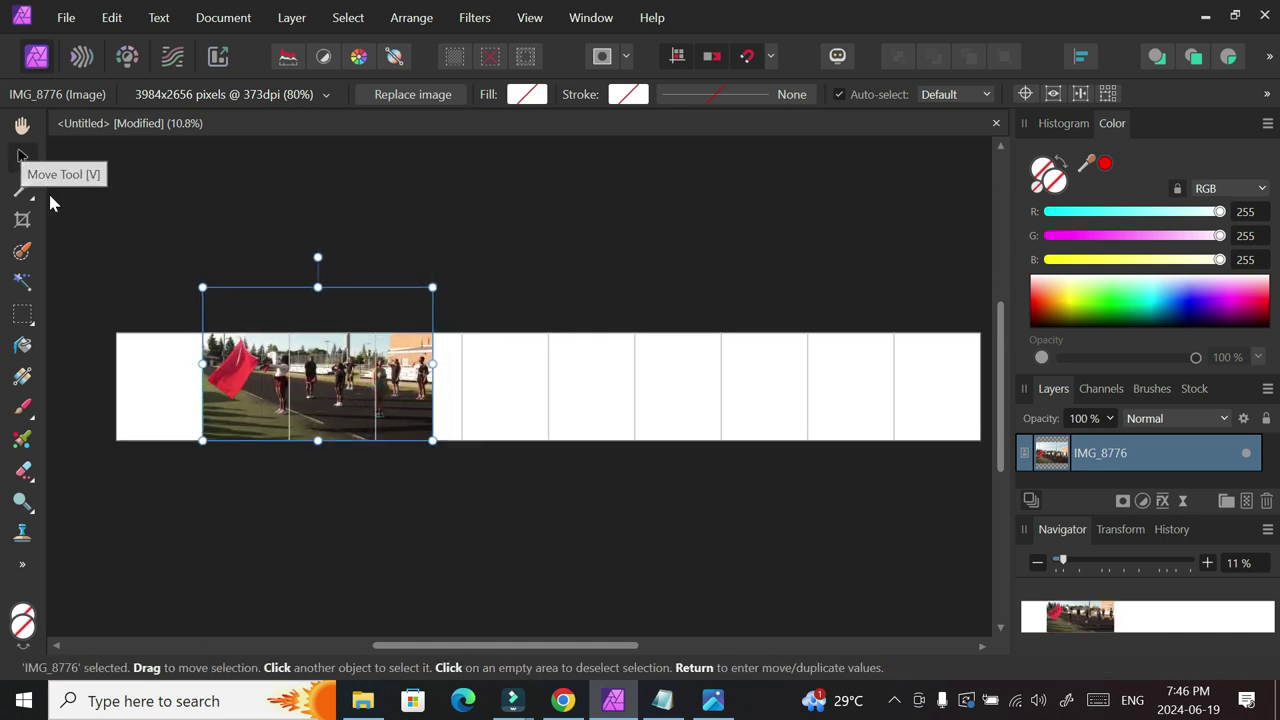
pyautogui.moveTo(433, 287); pyautogui.dragTo(364, 334)
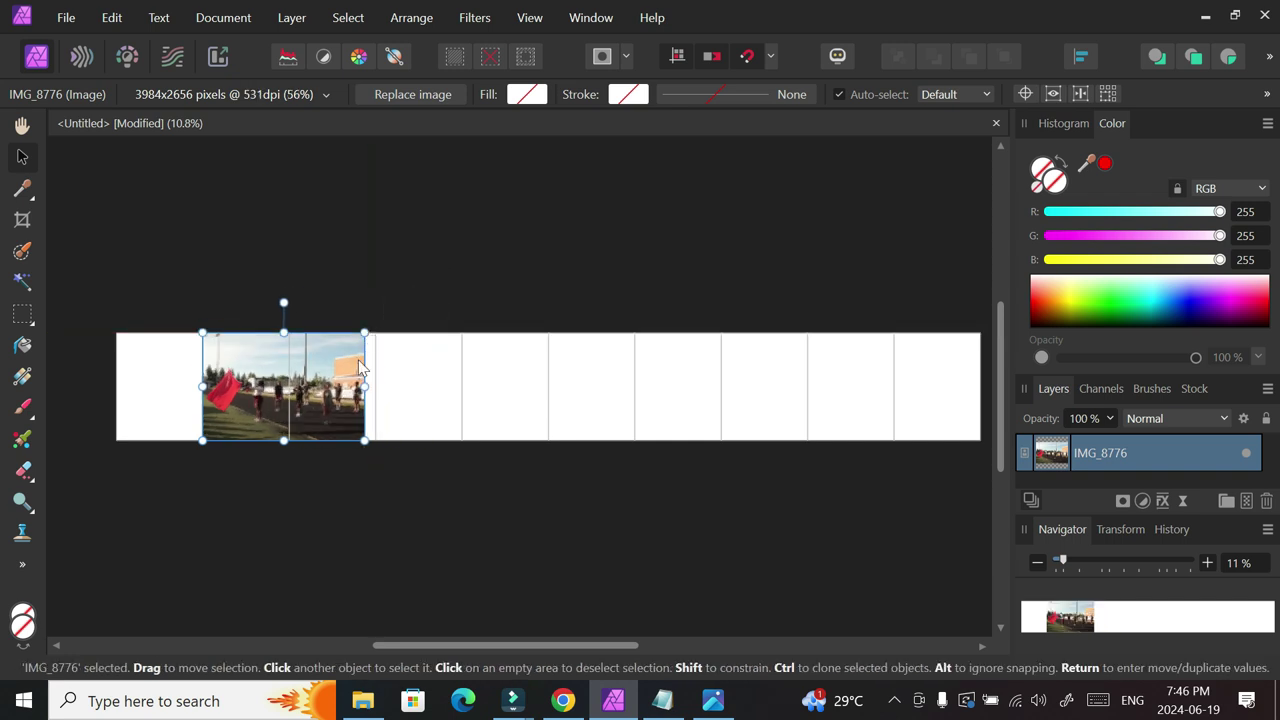
pyautogui.moveTo(302, 390); pyautogui.dragTo(228, 378)
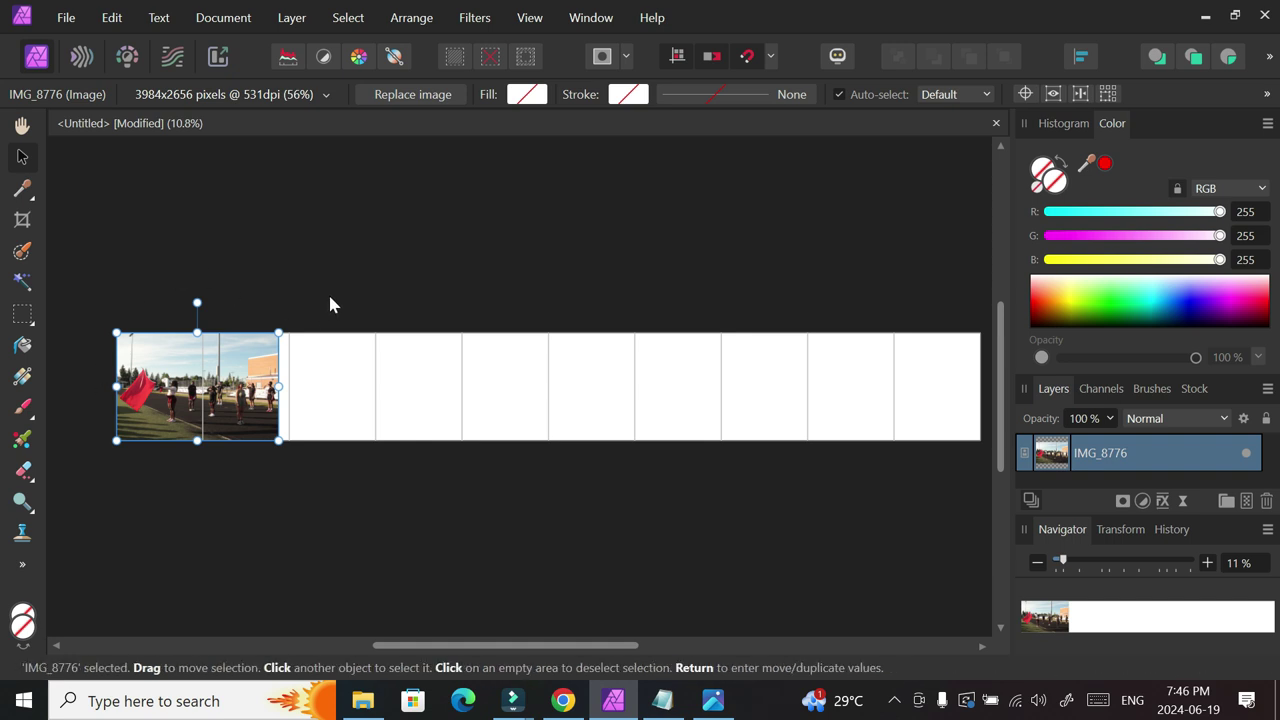
pyautogui.click(22, 127)
pyautogui.moveTo(245, 248); pyautogui.dragTo(250, 410)
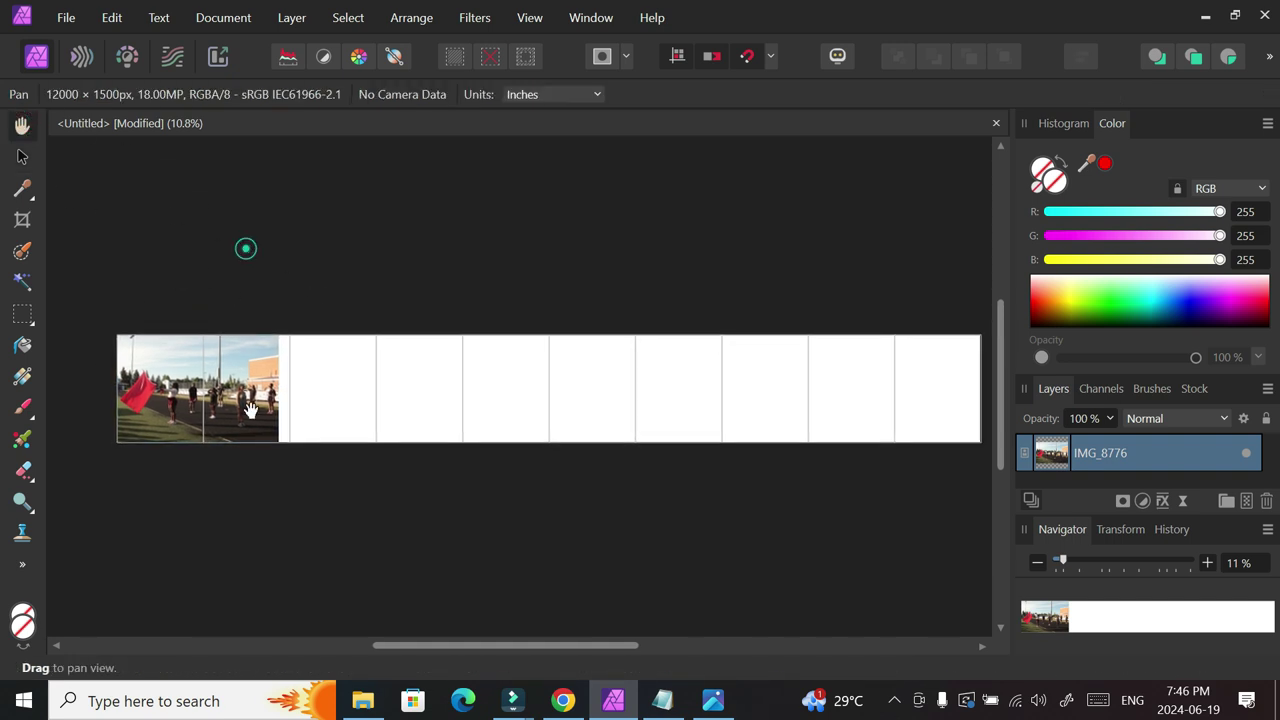
# Go back to the IG upload folder and preview IMG_8978 and IMG_8975, closing each preview.
pyautogui.click(365, 702)
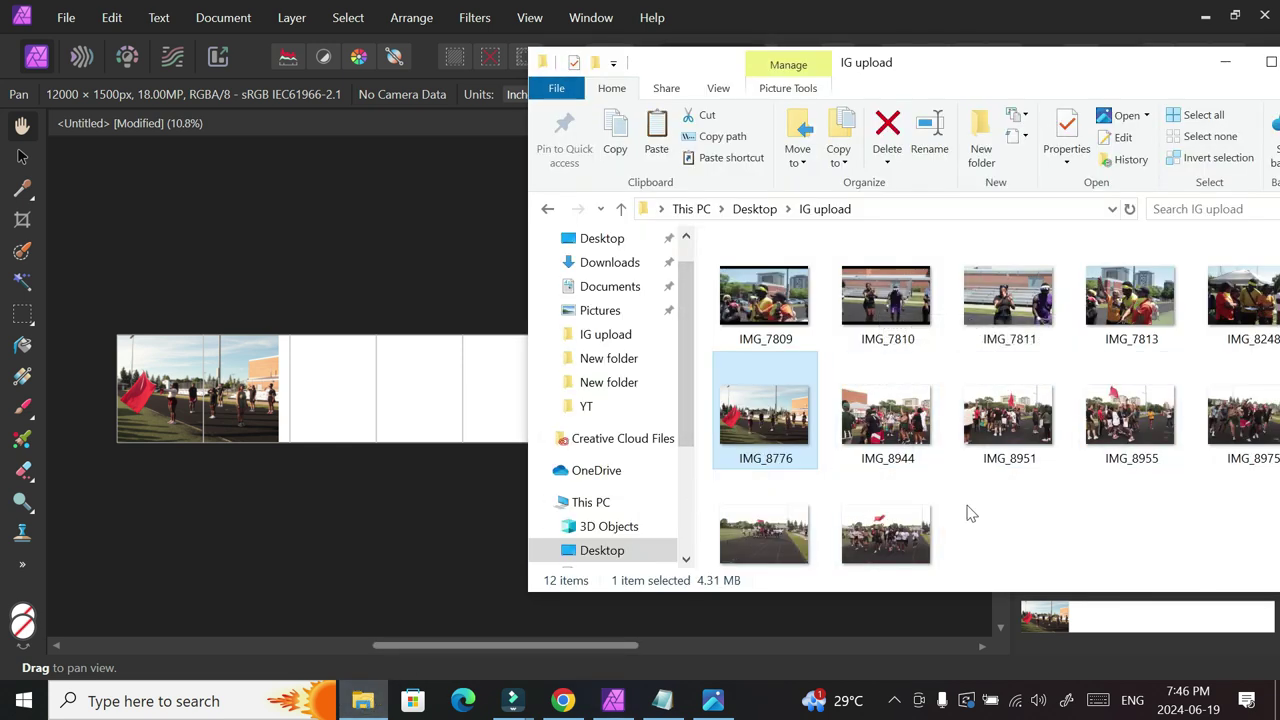
pyautogui.moveTo(904, 424)
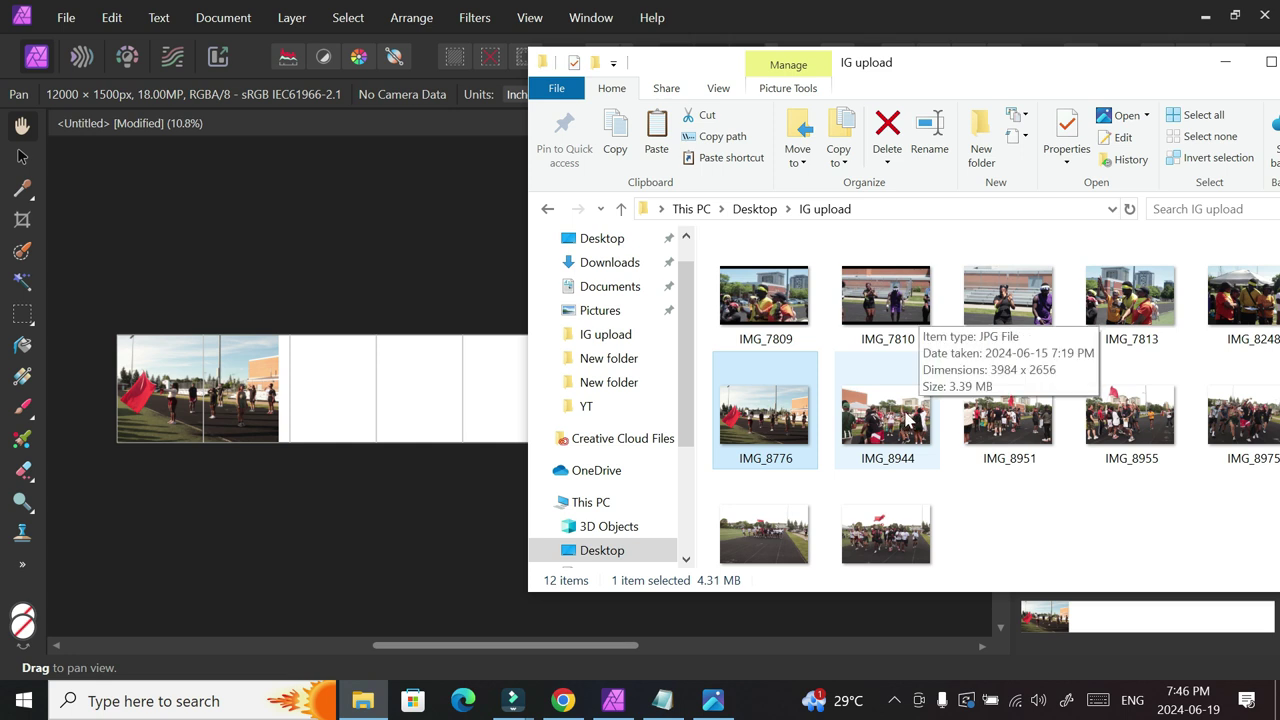
pyautogui.doubleClick(780, 547)
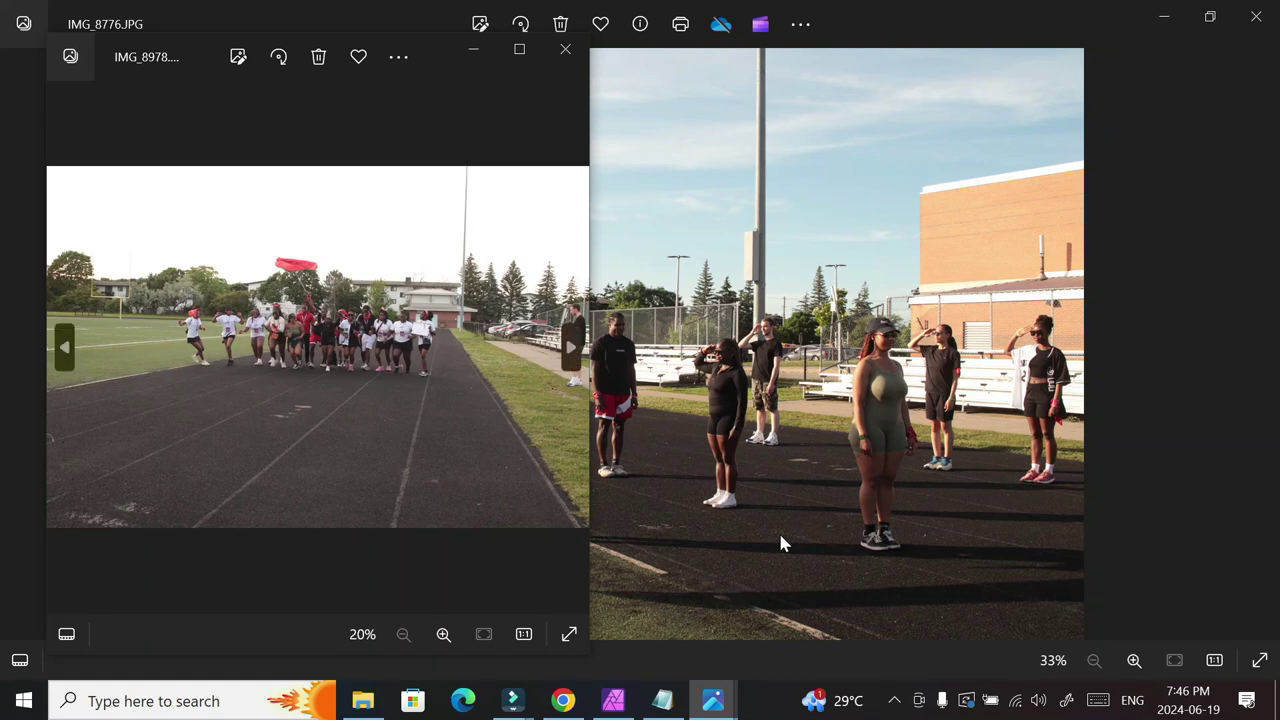
pyautogui.click(566, 50)
pyautogui.click(1264, 24)
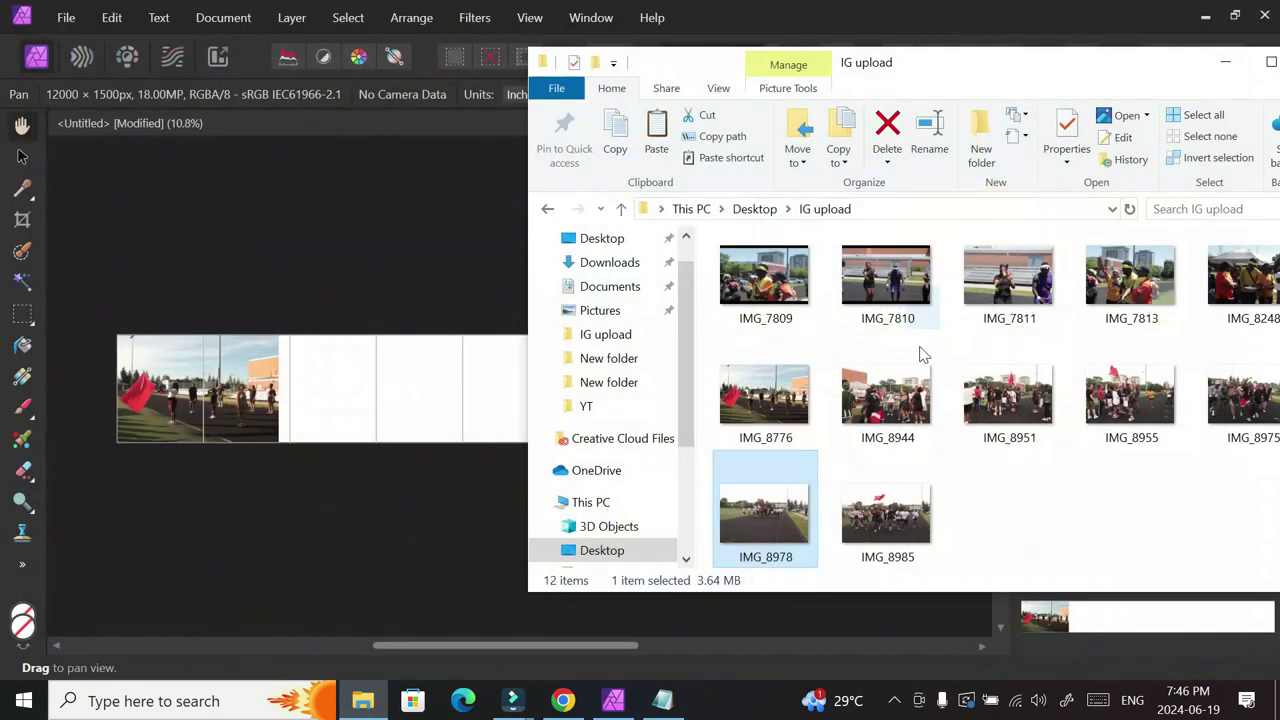
pyautogui.click(1256, 405)
pyautogui.doubleClick(1256, 405)
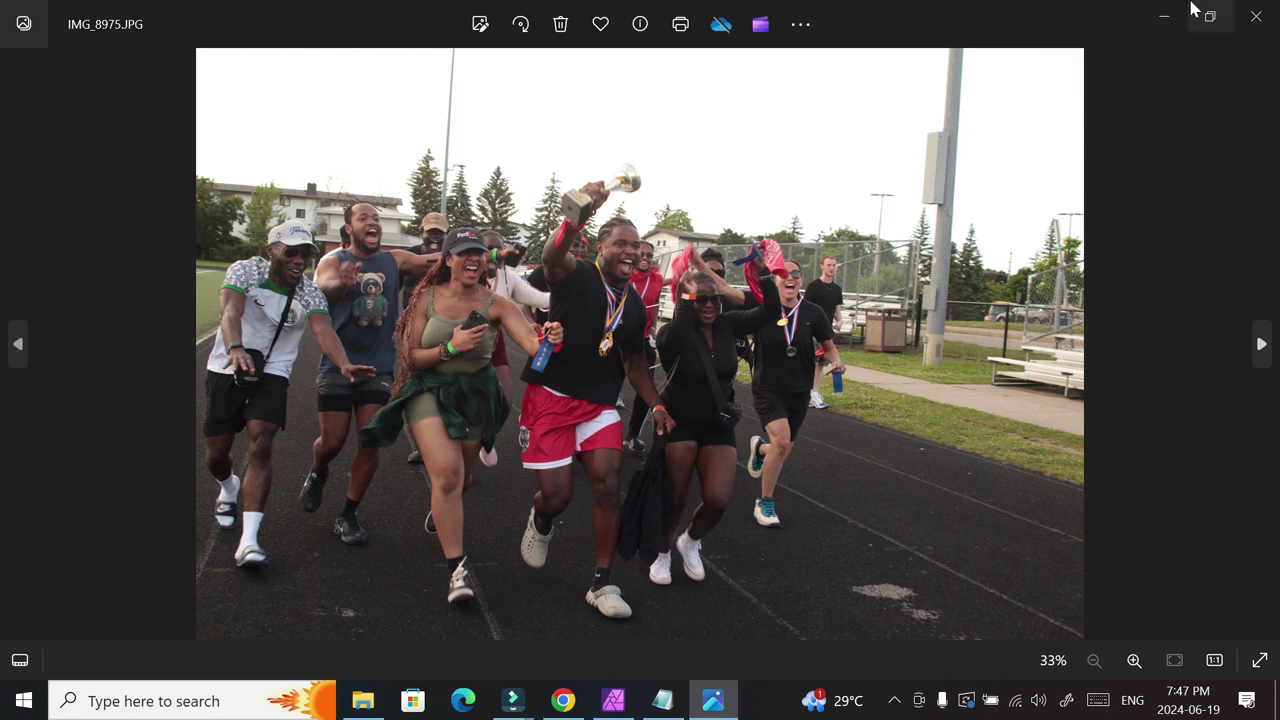
pyautogui.click(1252, 26)
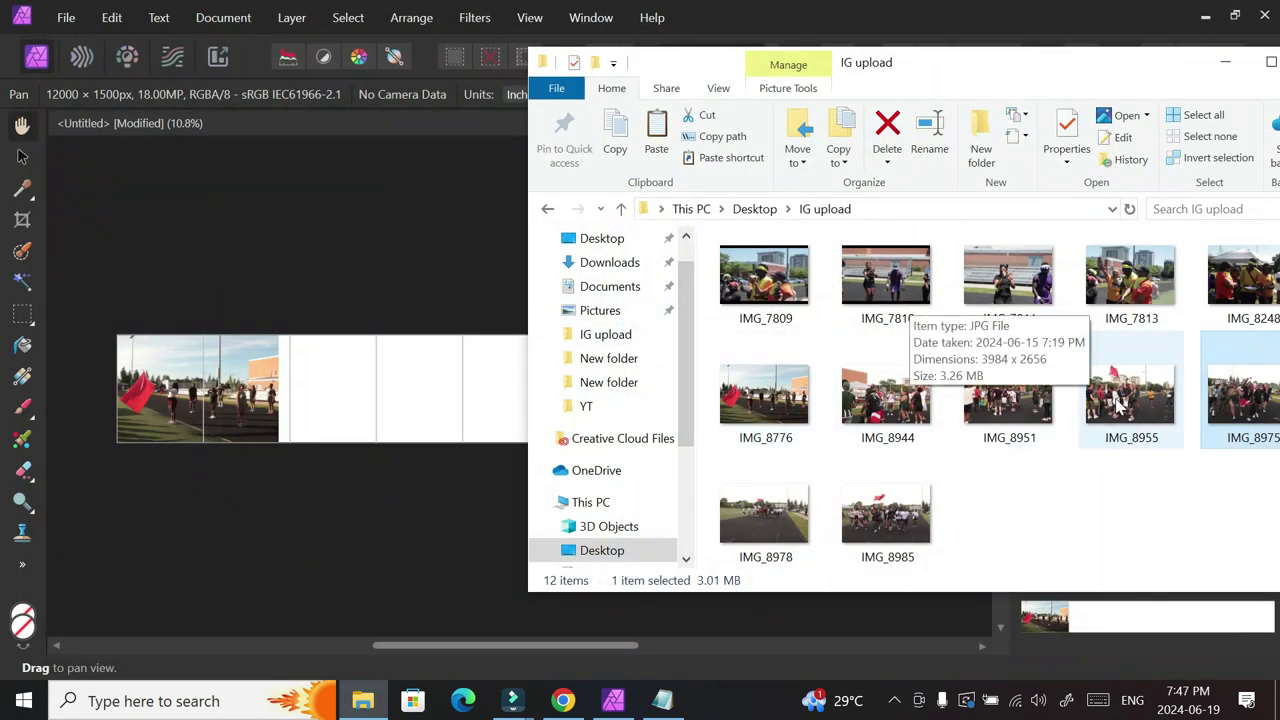
# Place IMG_8955 and IMG_8944 from the IG upload folder on the canvas.
pyautogui.moveTo(1125, 400); pyautogui.dragTo(400, 390)
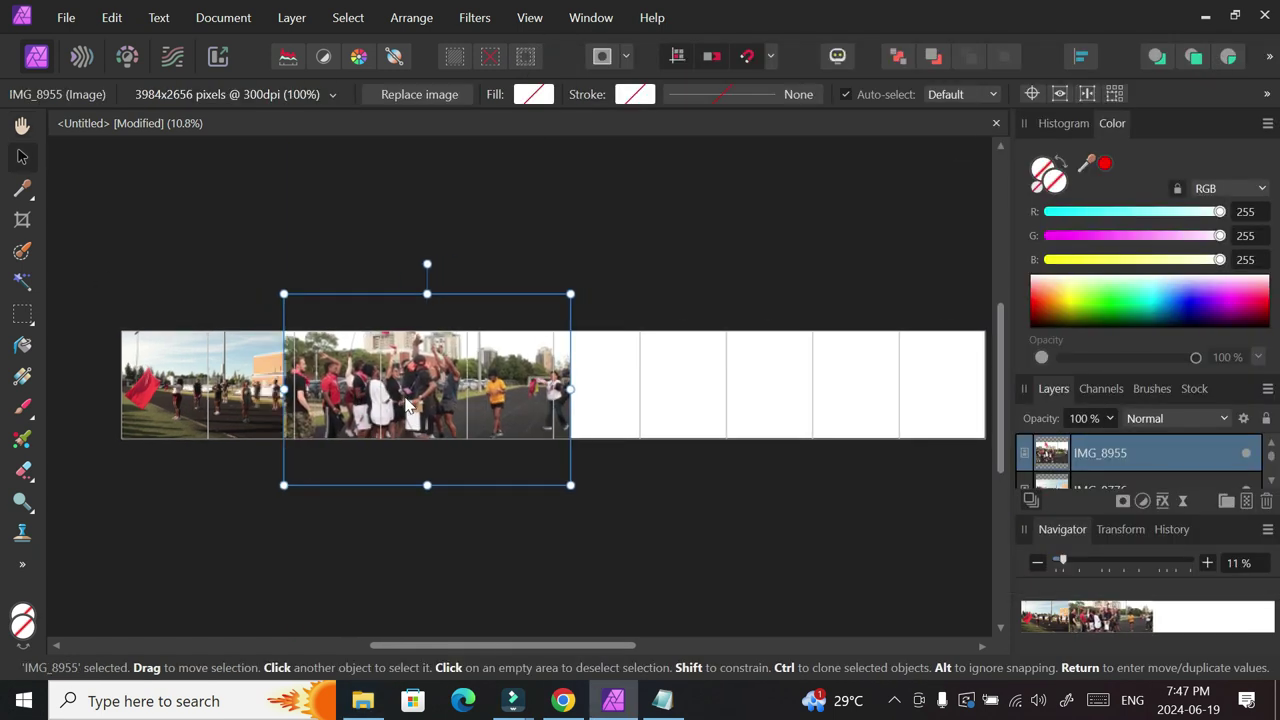
pyautogui.click(471, 286)
pyautogui.click(363, 700)
pyautogui.moveTo(884, 400); pyautogui.dragTo(557, 397)
pyautogui.click(357, 277)
pyautogui.click(360, 385)
# Place IMG_8985 from the IG upload folder at the beginning of the strip.
pyautogui.click(363, 700)
pyautogui.moveTo(885, 515); pyautogui.dragTo(271, 329)
pyautogui.click(850, 375)
pyautogui.click(200, 385)
# Scale IMG_8985 to 68% and shift it slightly upward so it fills the first two columns and crosses into the third.
pyautogui.scroll(2, 290, 437)
pyautogui.moveTo(649, 523); pyautogui.dragTo(690, 551)
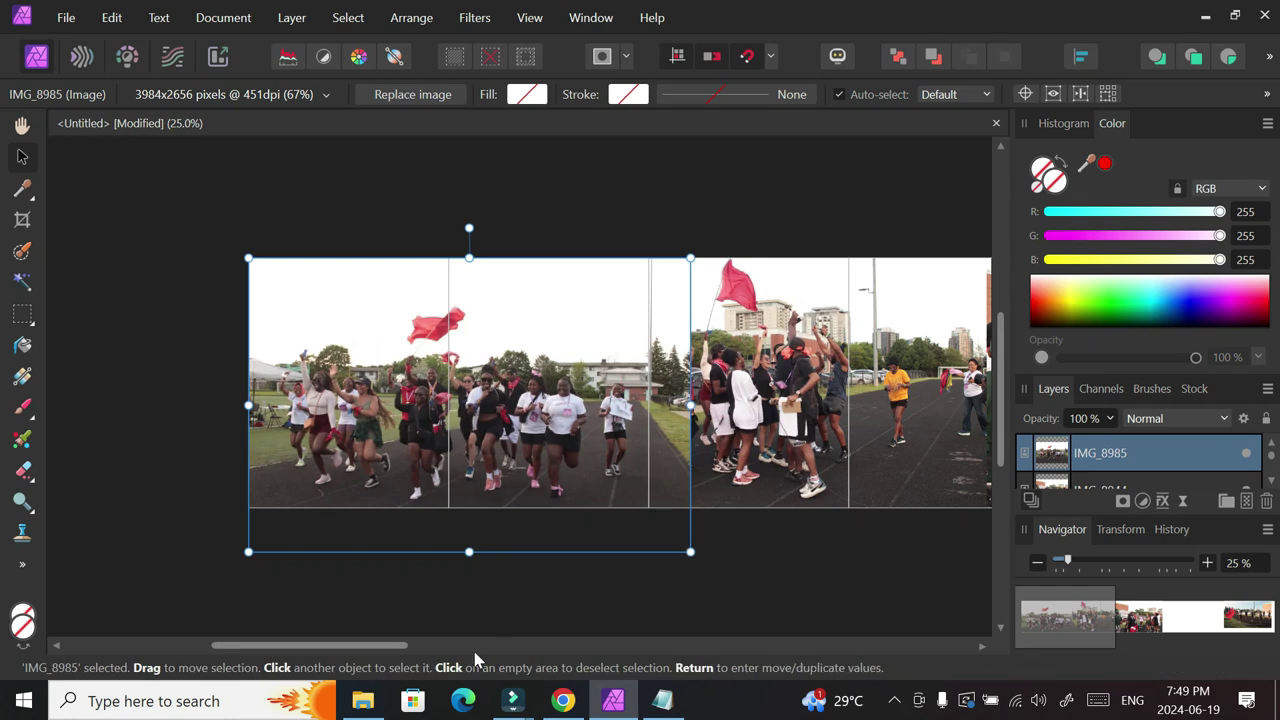
pyautogui.moveTo(399, 653)
pyautogui.mouseDown()
pyautogui.moveTo(431, 655)
pyautogui.moveTo(408, 655)
pyautogui.mouseUp()
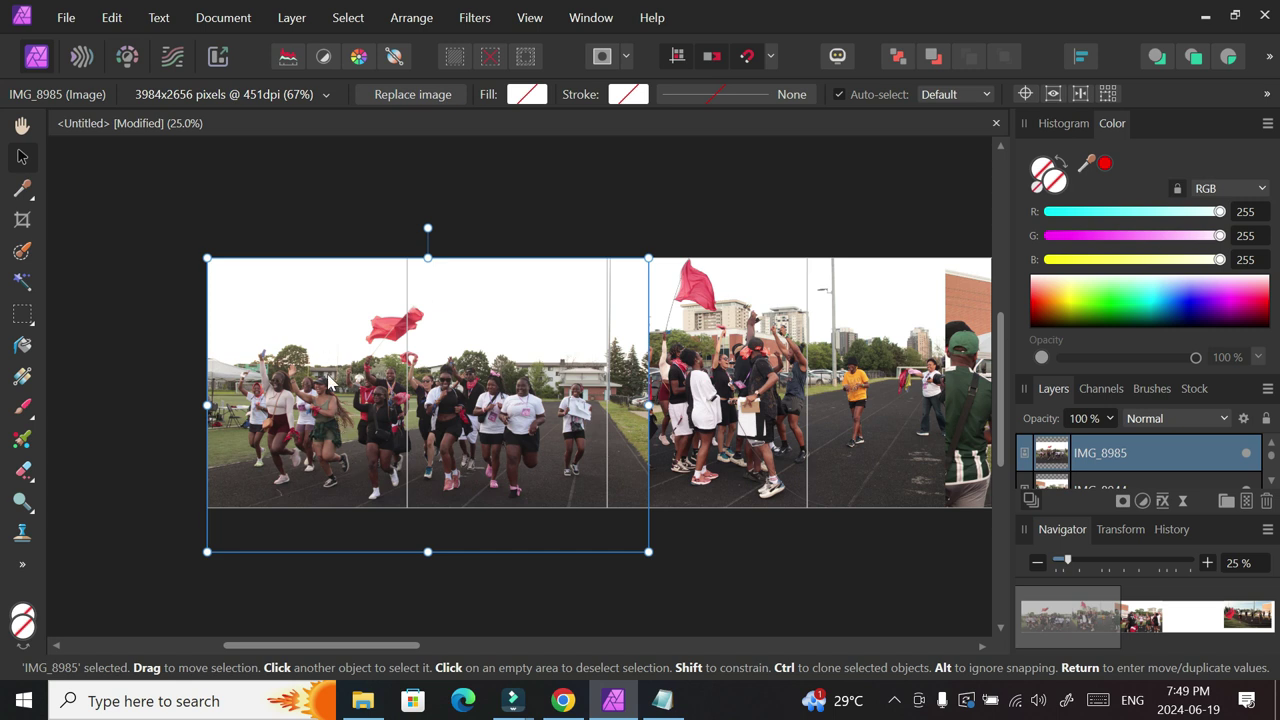
pyautogui.moveTo(350, 382); pyautogui.dragTo(347, 370)
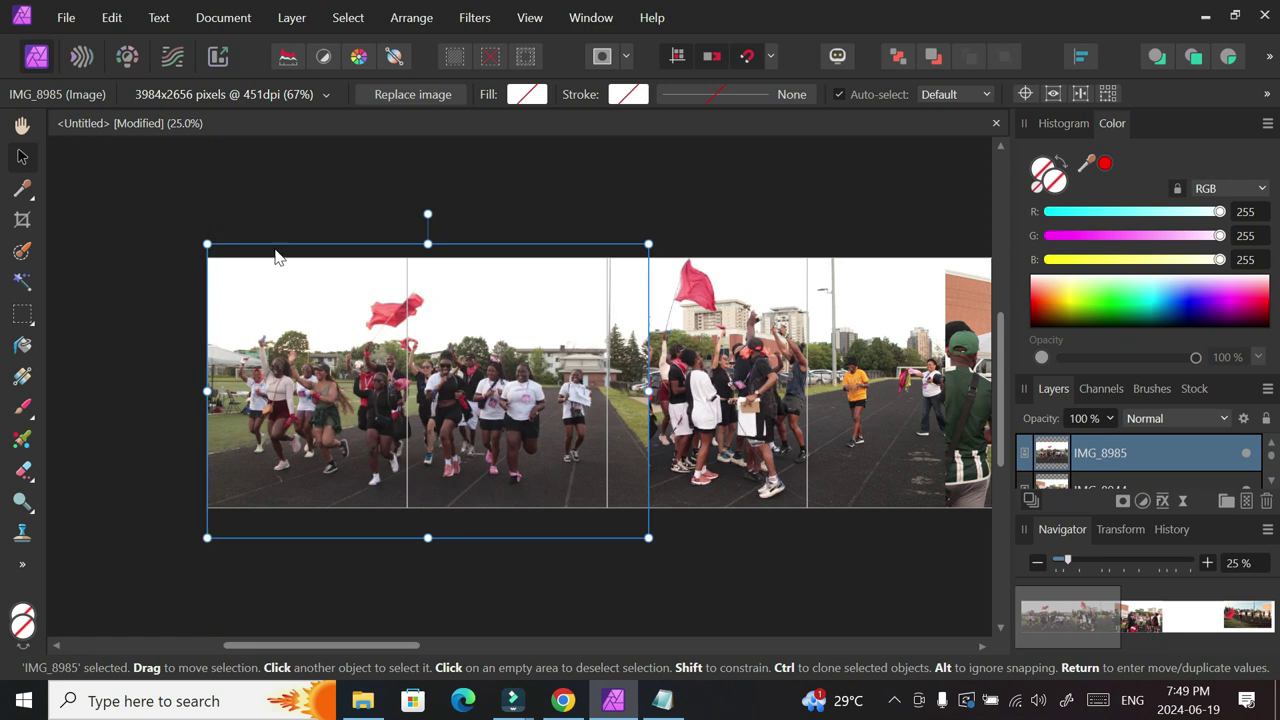
pyautogui.moveTo(207, 243); pyautogui.dragTo(195, 236)
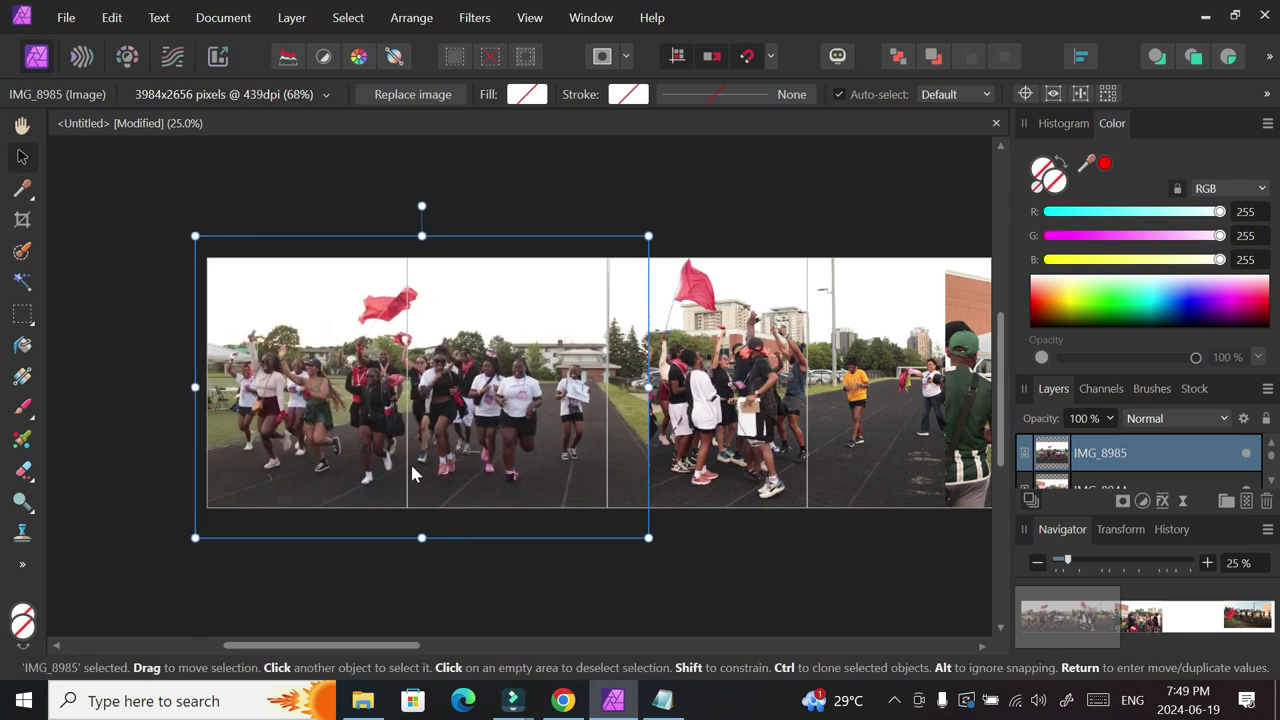
# Move IMG_8955 horizontally so its left edge tucks under IMG_8985, and inspect the seam up close.
pyautogui.moveTo(414, 651); pyautogui.dragTo(486, 651)
pyautogui.click(470, 389)
pyautogui.moveTo(480, 395)
pyautogui.mouseDown()
pyautogui.moveTo(516, 395)
pyautogui.moveTo(502, 393)
pyautogui.mouseUp()
pyautogui.moveTo(494, 350); pyautogui.dragTo(478, 350)
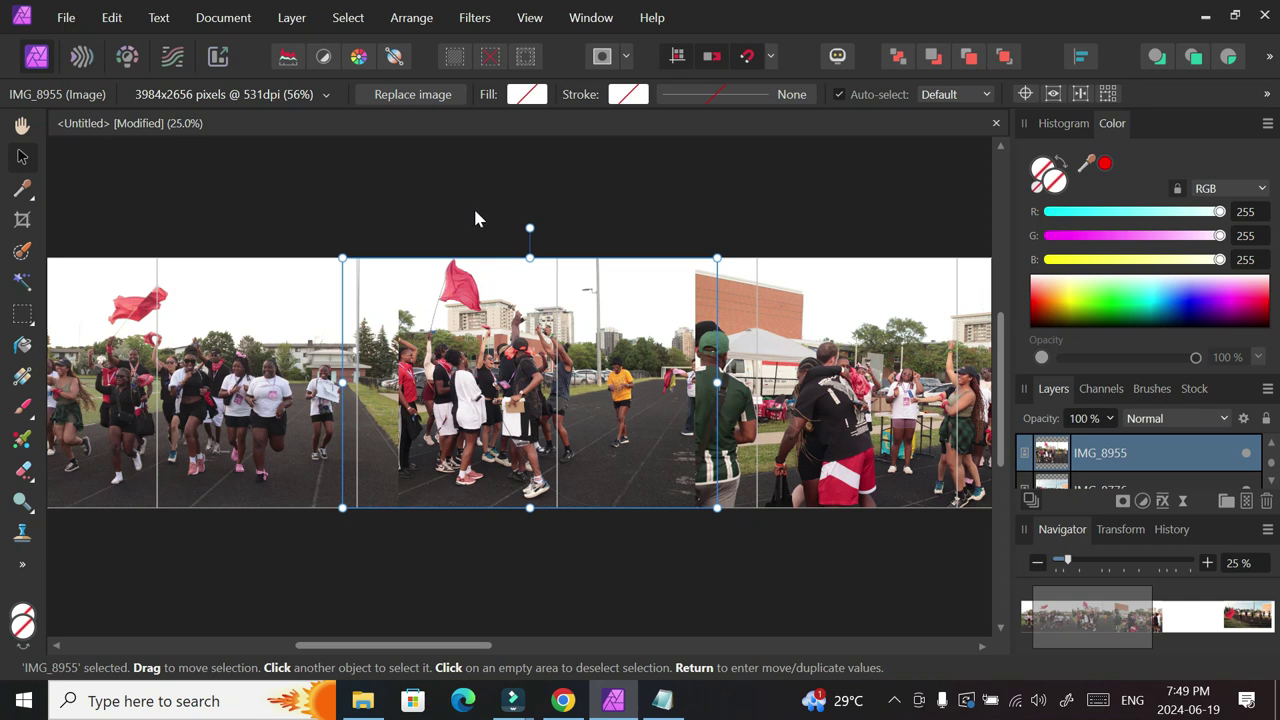
pyautogui.click(475, 218)
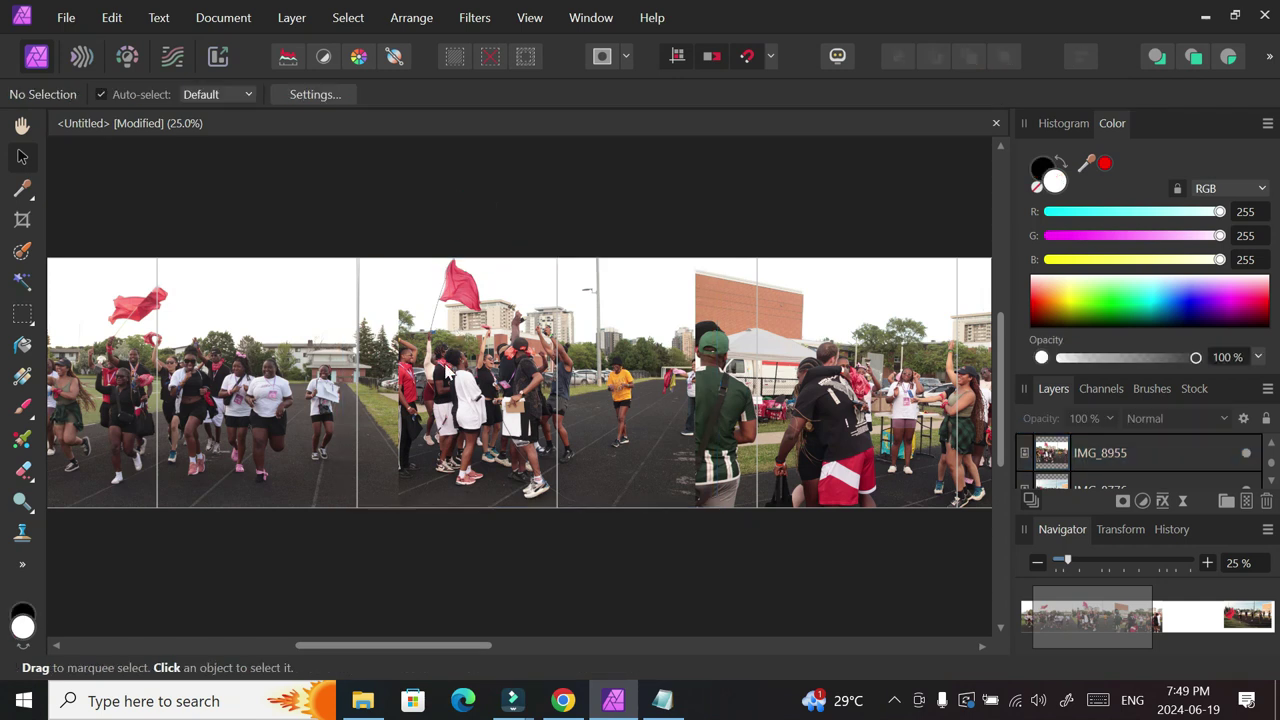
pyautogui.hotkey('ctrl', '+')
pyautogui.hotkey('ctrl', '+')
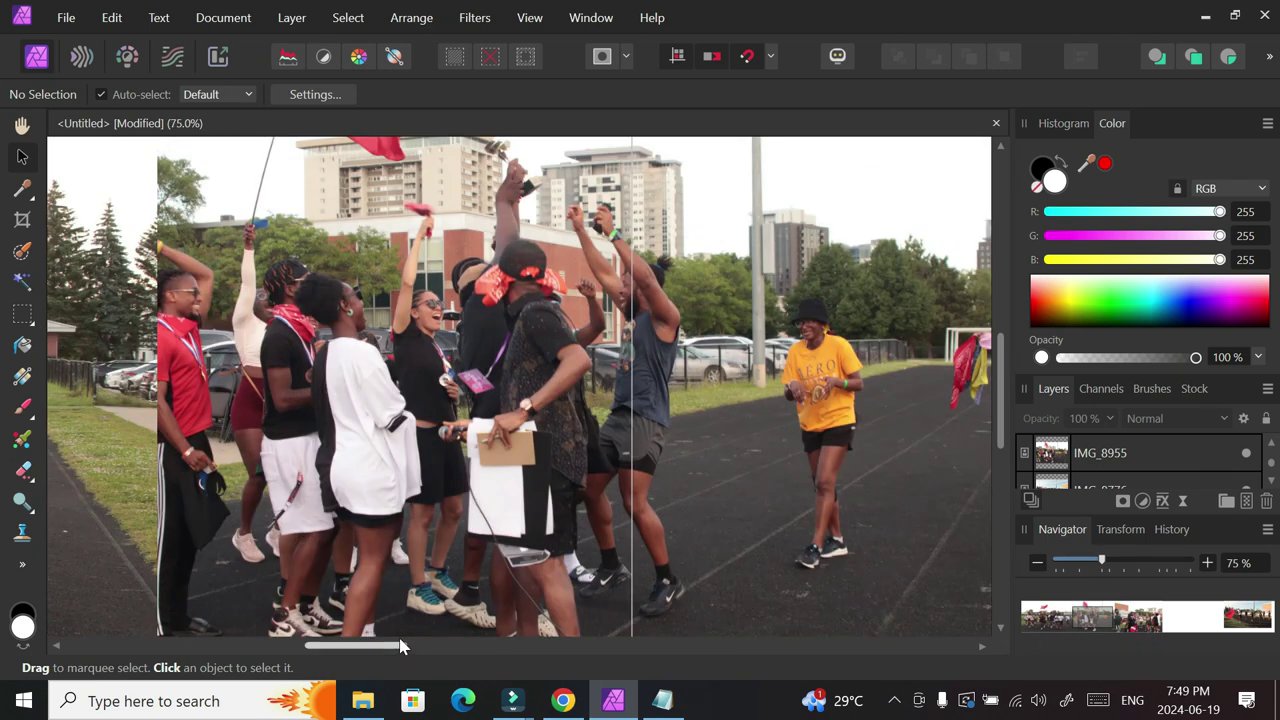
pyautogui.hotkey('ctrl', '-')
pyautogui.hotkey('ctrl', '-')
pyautogui.hotkey('ctrl', '-')
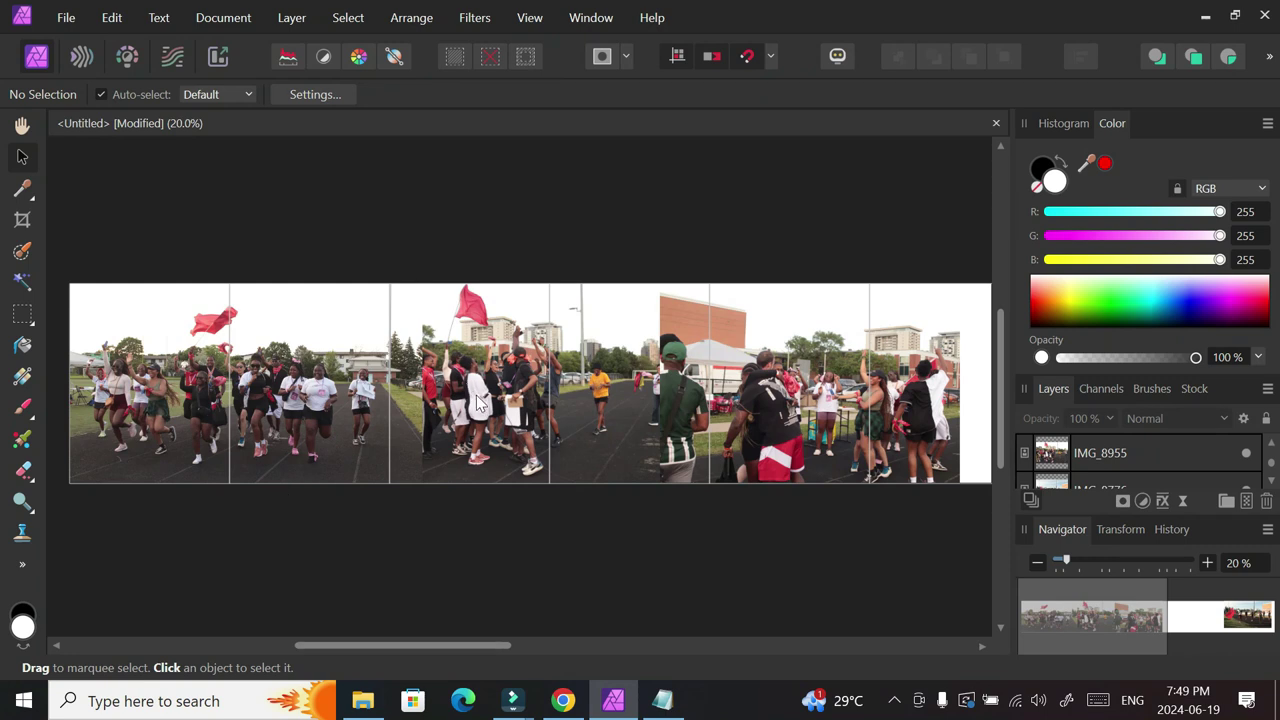
pyautogui.moveTo(477, 405)
pyautogui.mouseDown()
pyautogui.moveTo(533, 407)
pyautogui.moveTo(483, 412)
pyautogui.mouseUp()
# Enlarge IMG_8944 beyond the page height and reposition it to overlap IMG_8955 and end at a column guide.
pyautogui.moveTo(461, 645); pyautogui.dragTo(536, 650)
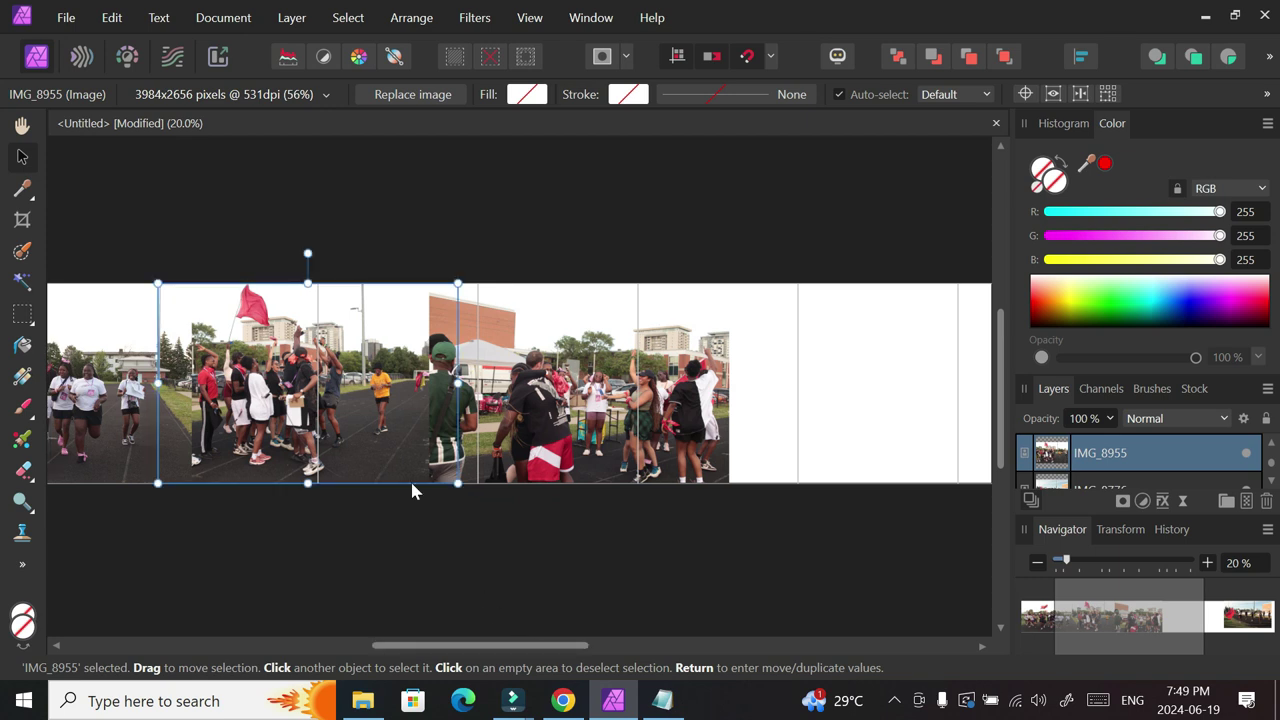
pyautogui.click(530, 400)
pyautogui.moveTo(530, 400)
pyautogui.mouseDown()
pyautogui.moveTo(584, 411)
pyautogui.moveTo(630, 383)
pyautogui.moveTo(556, 404)
pyautogui.moveTo(545, 384)
pyautogui.moveTo(530, 394)
pyautogui.mouseUp()
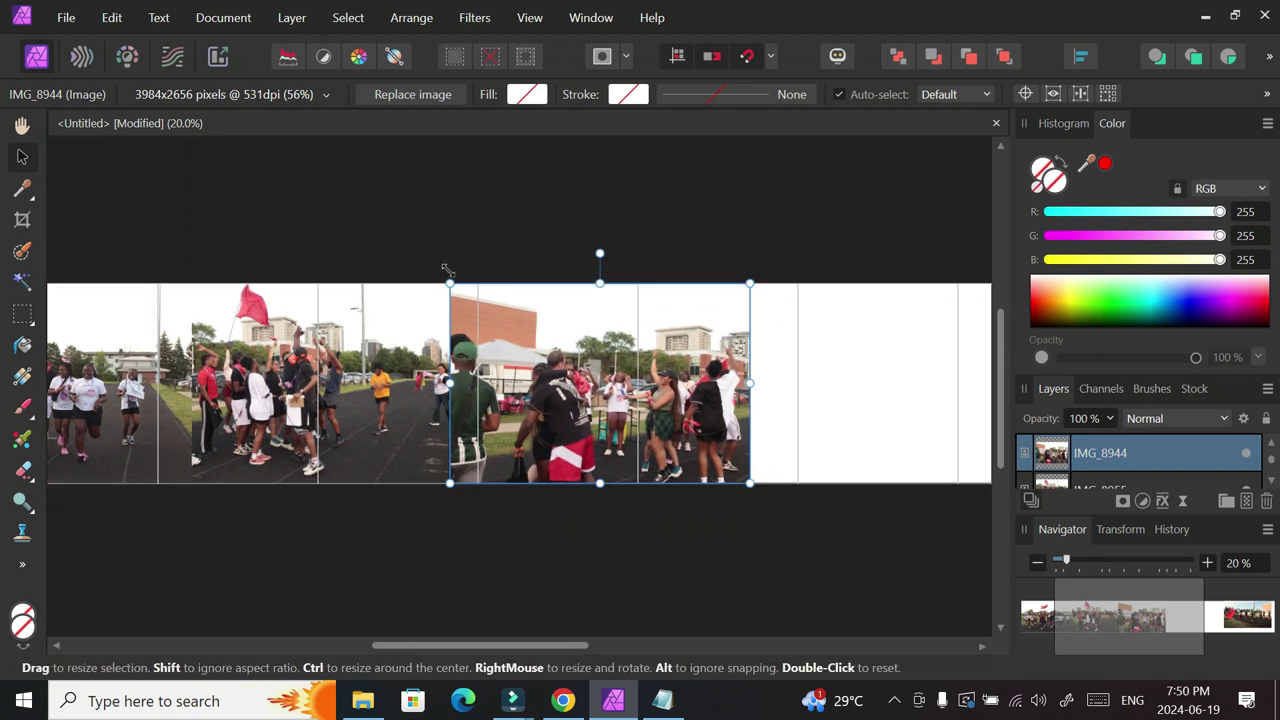
pyautogui.moveTo(750, 284); pyautogui.dragTo(834, 263)
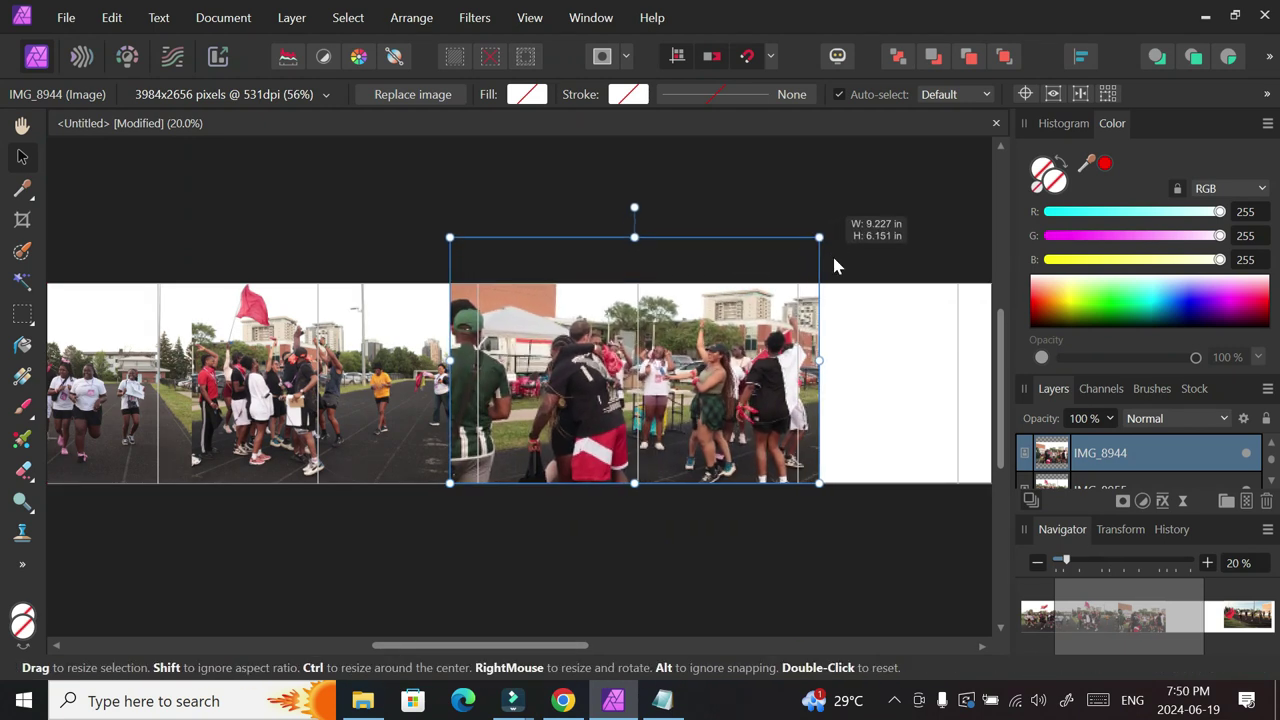
pyautogui.moveTo(612, 377); pyautogui.dragTo(612, 399)
pyautogui.moveTo(821, 284); pyautogui.dragTo(810, 292)
pyautogui.moveTo(611, 388); pyautogui.dragTo(523, 500)
pyautogui.click(524, 595)
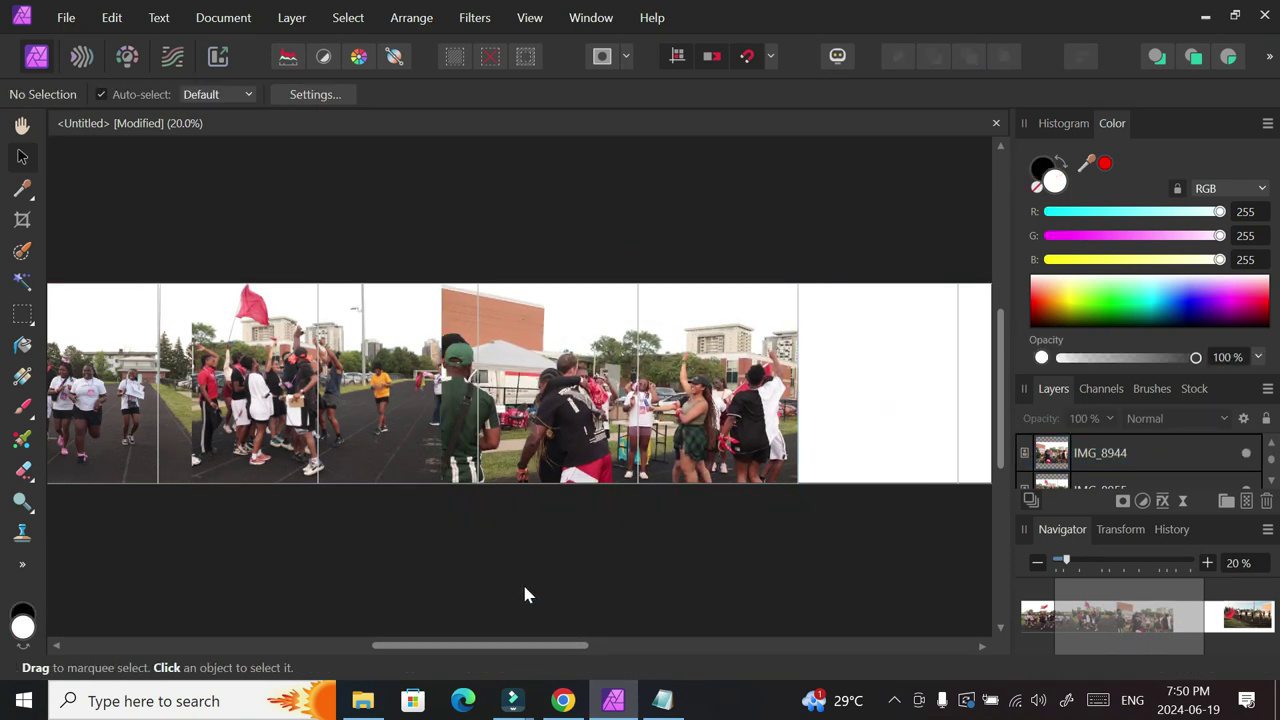
# Move IMG_8776 leftward so it sits directly against the right edge of IMG_8944.
pyautogui.hscroll(10, 524, 595)
pyautogui.moveTo(731, 372); pyautogui.dragTo(409, 384)
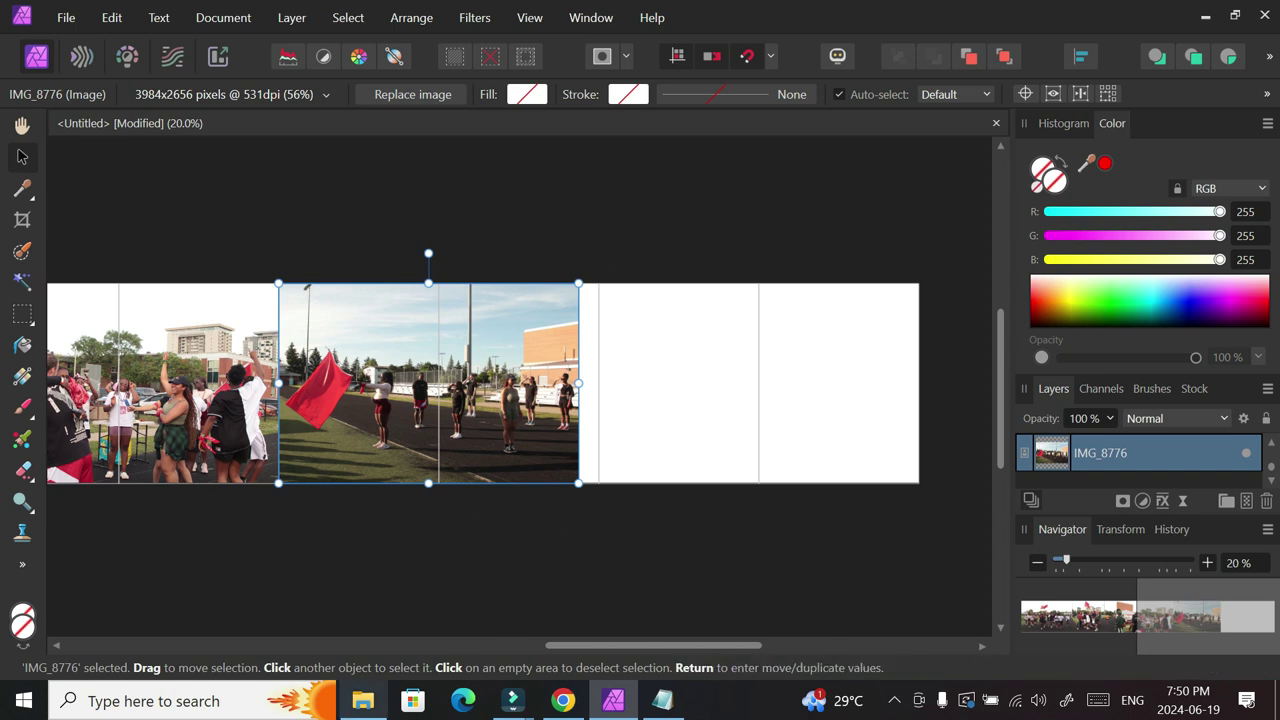
# Place IMG_8975 from the IG upload folder beside IMG_8776, covering the empty columns at the document's end.
pyautogui.hotkey('alt', 'Tab')
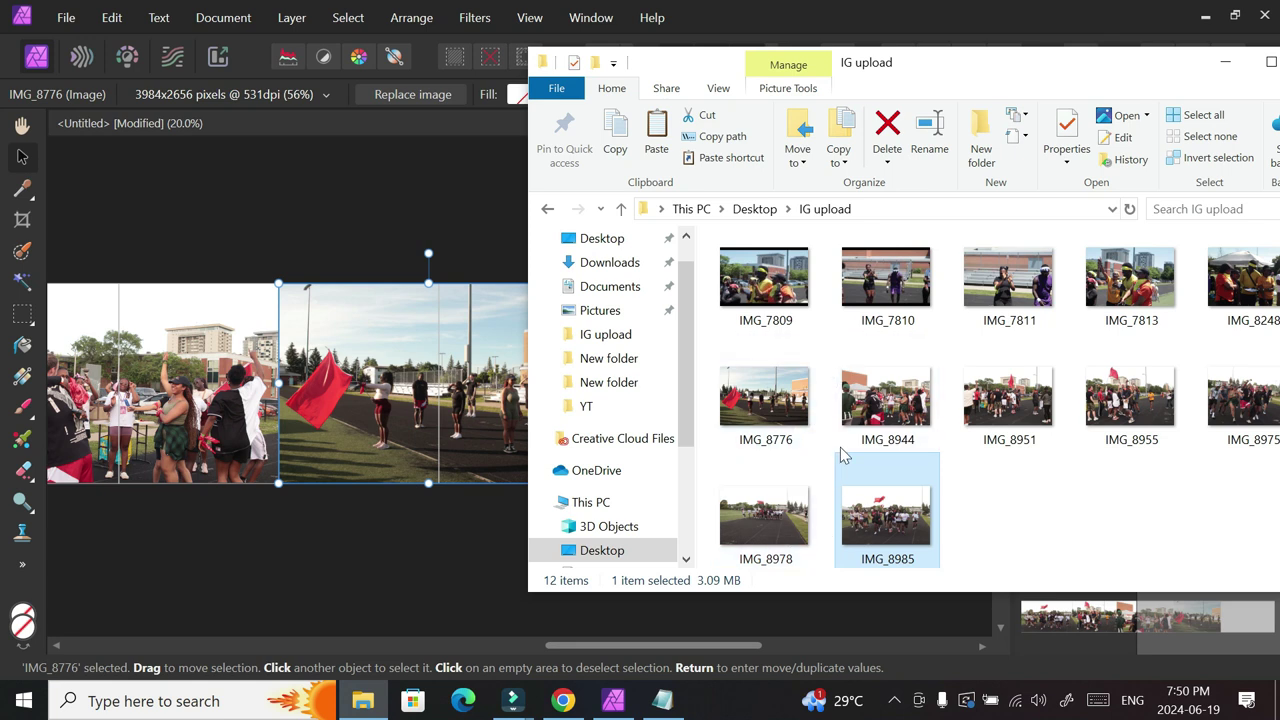
pyautogui.moveTo(1005, 89); pyautogui.dragTo(947, 77)
pyautogui.click(412, 700)
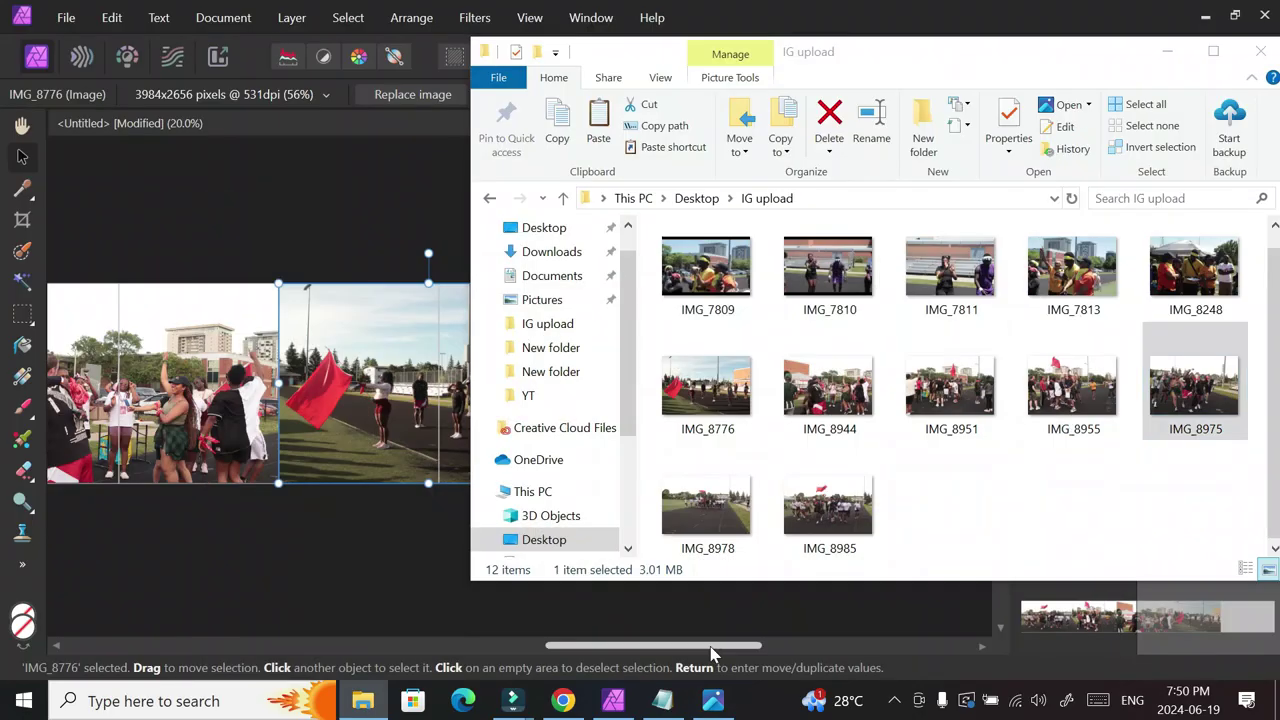
pyautogui.moveTo(586, 672); pyautogui.dragTo(506, 420)
pyautogui.moveTo(718, 565)
pyautogui.mouseDown()
pyautogui.moveTo(720, 523)
pyautogui.moveTo(725, 543)
pyautogui.mouseUp()
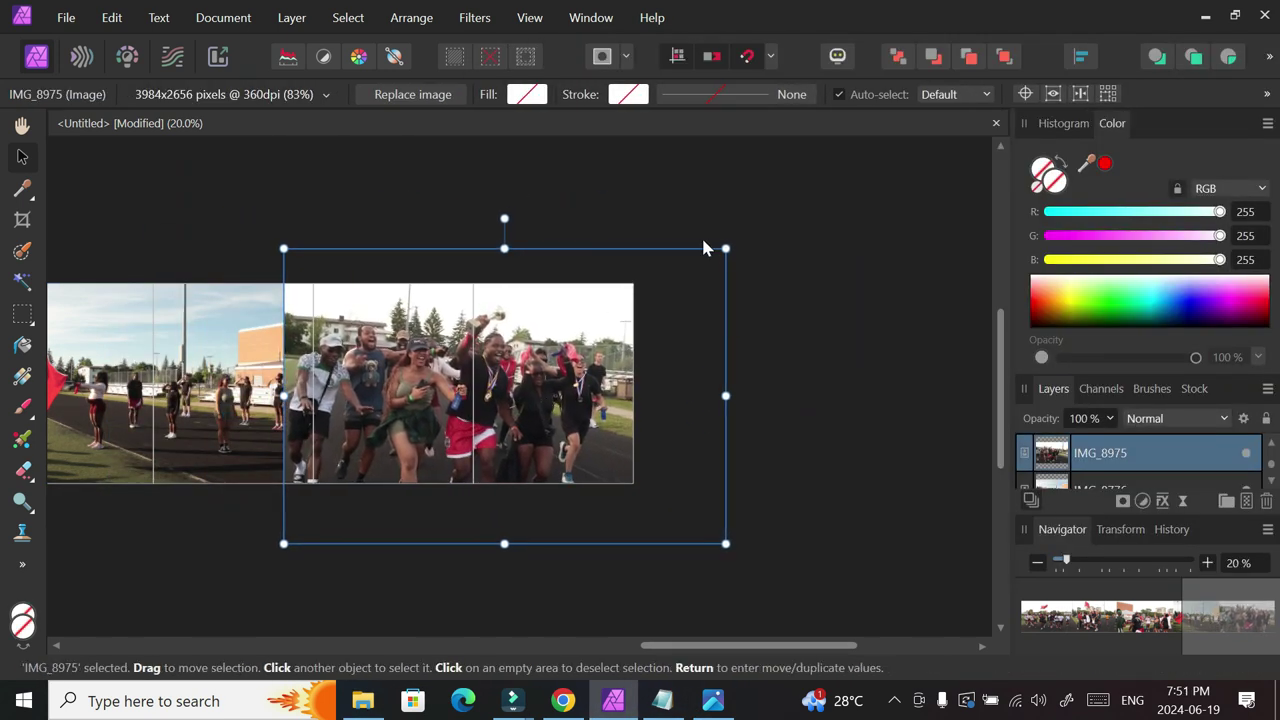
# Scale IMG_8975 down to 74% and reposition it to cover the last columns while overlapping the end of IMG_8776.
pyautogui.moveTo(727, 251); pyautogui.dragTo(702, 265)
pyautogui.moveTo(505, 433); pyautogui.dragTo(520, 413)
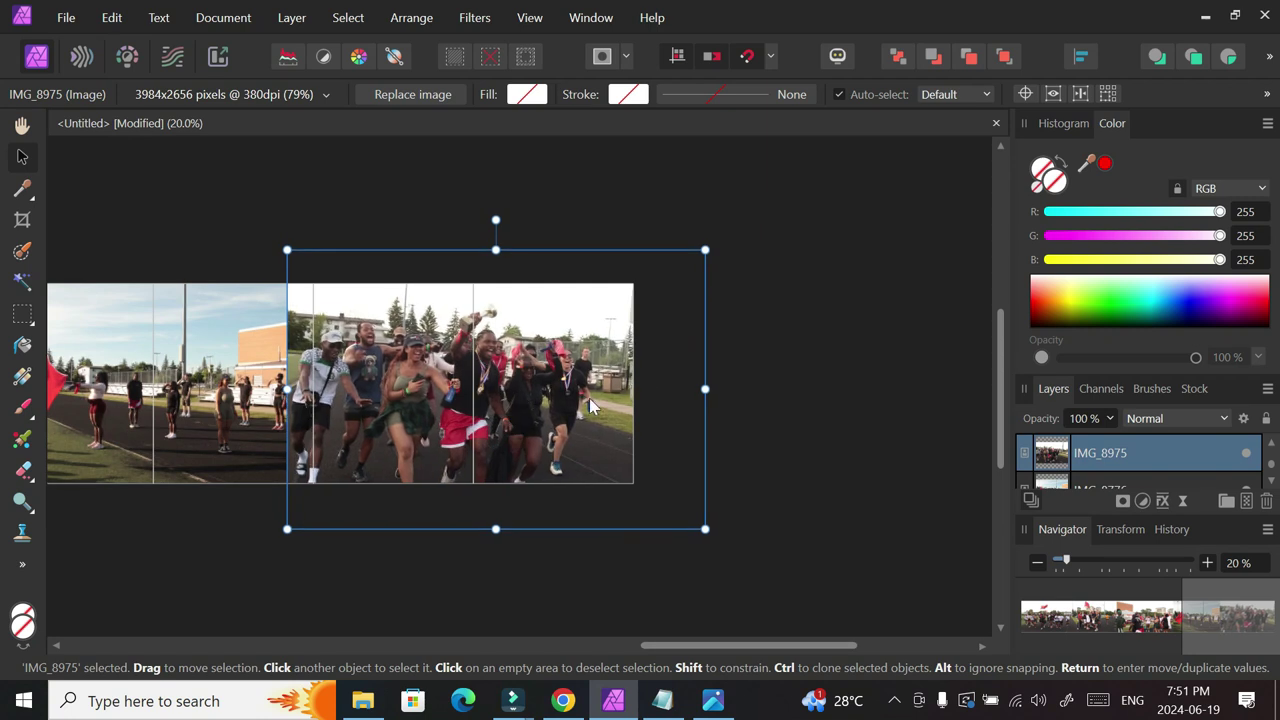
pyautogui.moveTo(705, 529); pyautogui.dragTo(690, 519)
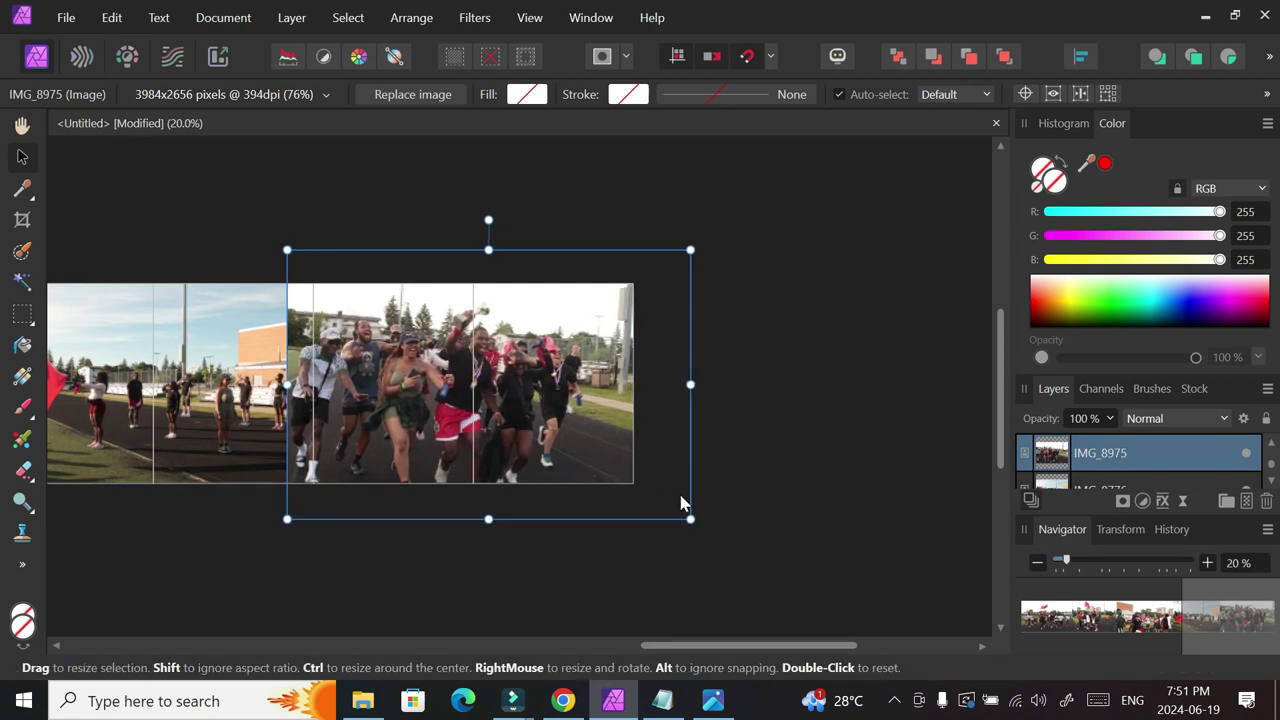
pyautogui.moveTo(472, 395)
pyautogui.mouseDown()
pyautogui.moveTo(499, 405)
pyautogui.moveTo(482, 370)
pyautogui.moveTo(475, 389)
pyautogui.mouseUp()
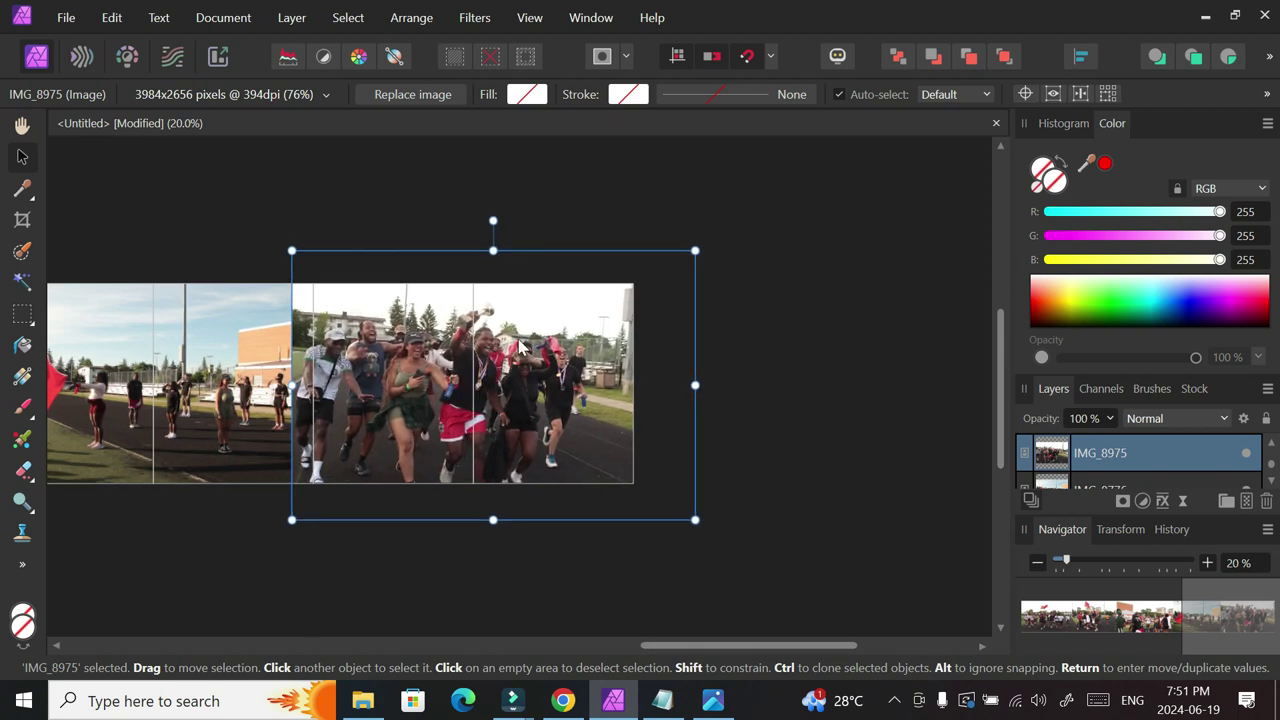
pyautogui.moveTo(695, 251); pyautogui.dragTo(681, 259)
pyautogui.moveTo(521, 390); pyautogui.dragTo(527, 399)
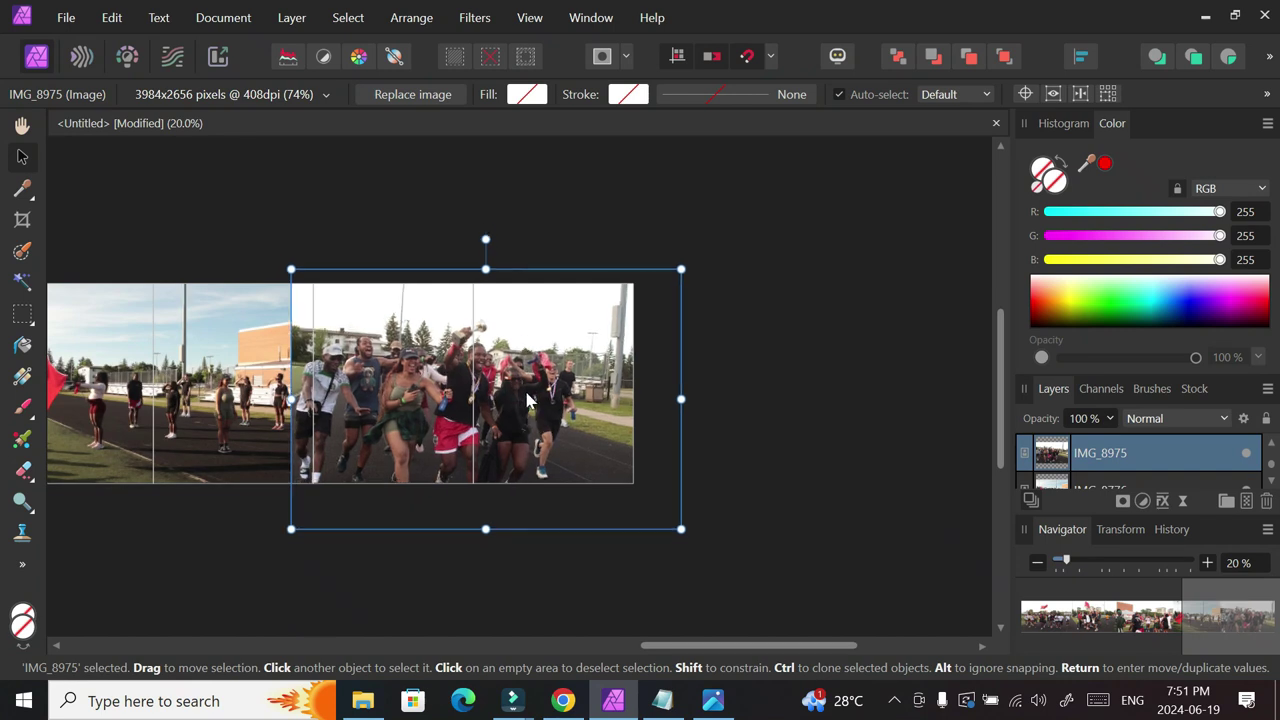
pyautogui.click(748, 233)
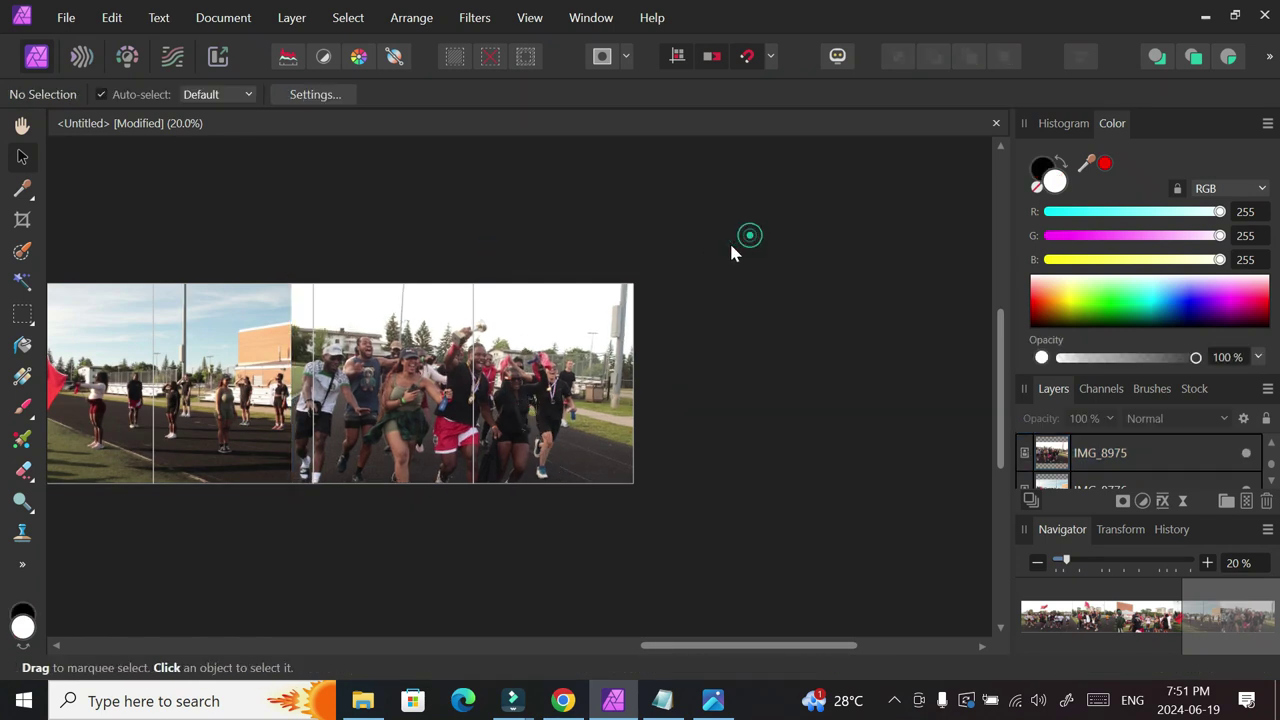
# Reorder the middle photos, moving IMG_8776 so it directly follows IMG_8985.
pyautogui.moveTo(662, 641); pyautogui.dragTo(423, 654)
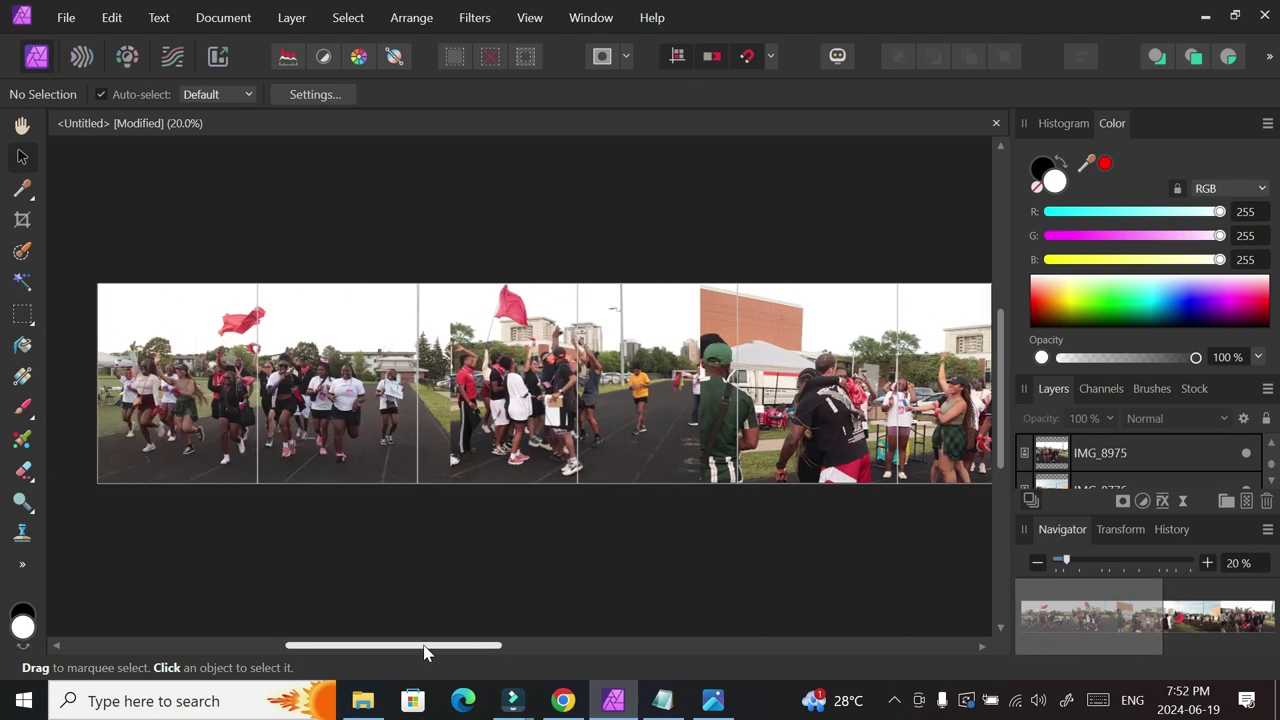
pyautogui.scroll(5, 360, 630)
pyautogui.scroll(-6, 494, 541)
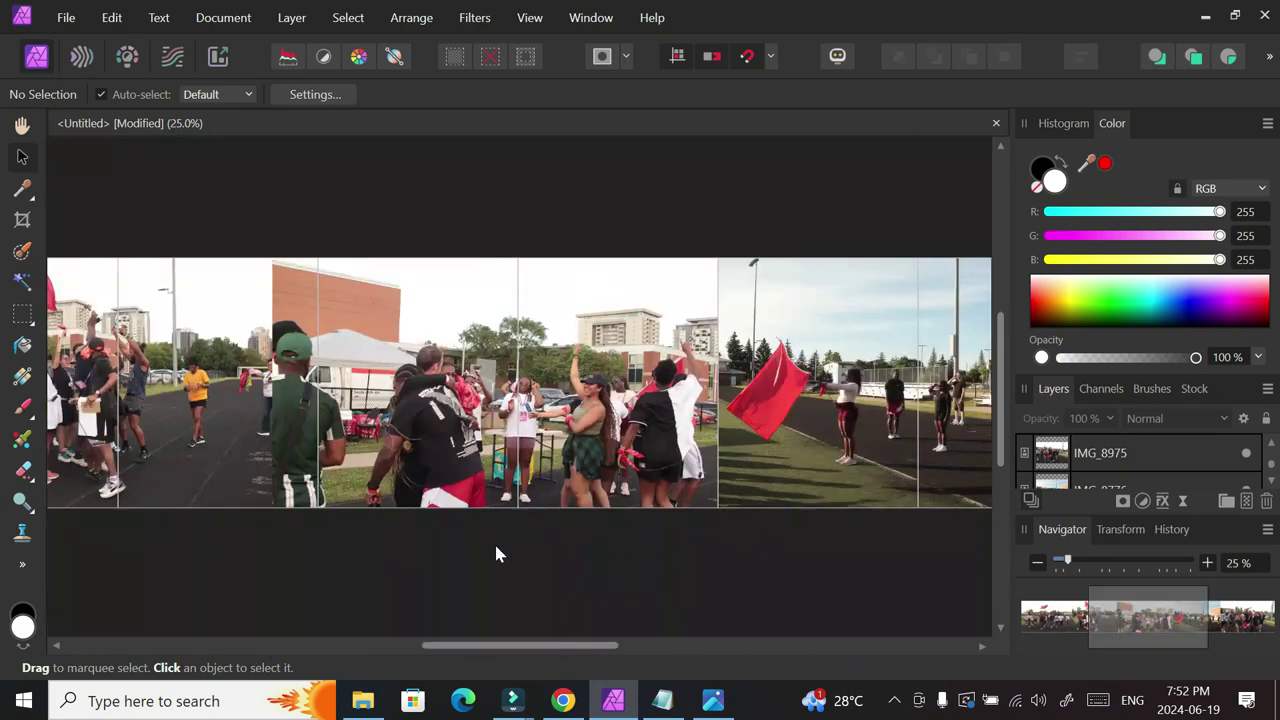
pyautogui.click(700, 400)
pyautogui.click(480, 400)
pyautogui.click(700, 405)
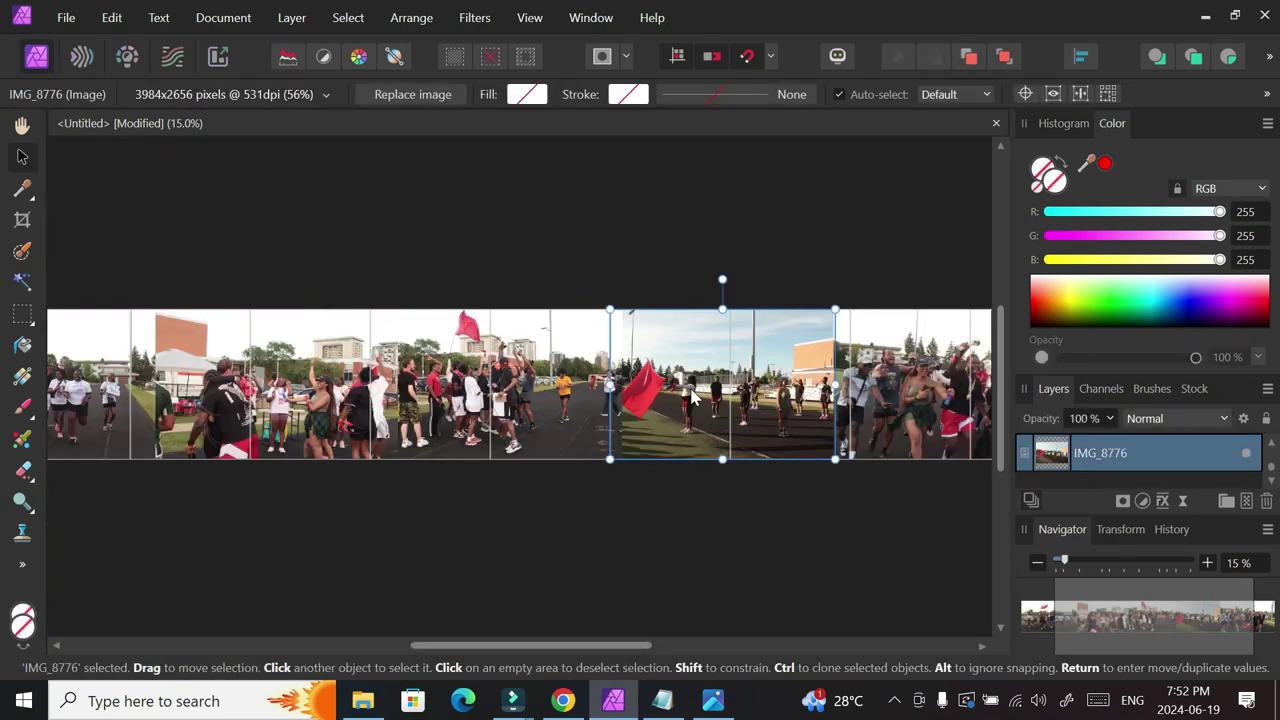
pyautogui.hscroll(3, 629, 600)
pyautogui.click(443, 437)
pyautogui.click(250, 400)
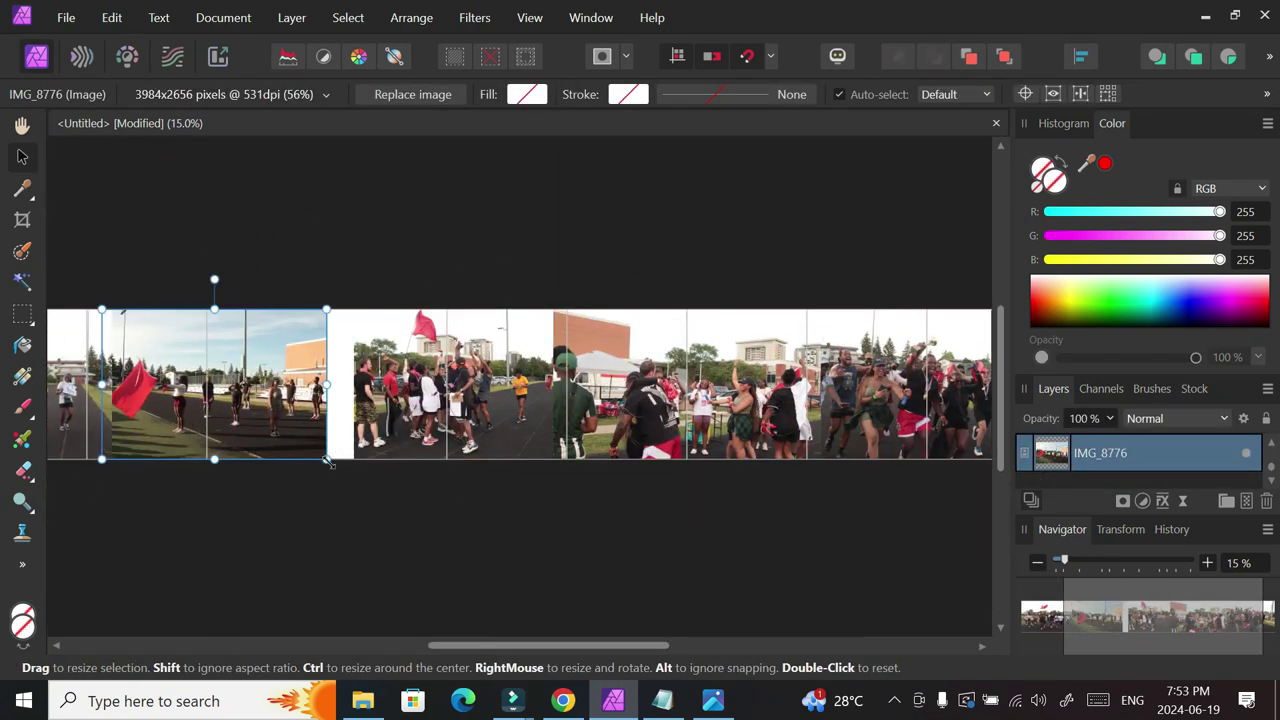
# Enlarge IMG_8776 to 60% and arrange IMG_8944, followed by IMG_8955, between it and IMG_8975.
pyautogui.click(540, 400)
pyautogui.click(460, 400)
pyautogui.moveTo(475, 392); pyautogui.dragTo(615, 392)
pyautogui.click(890, 400)
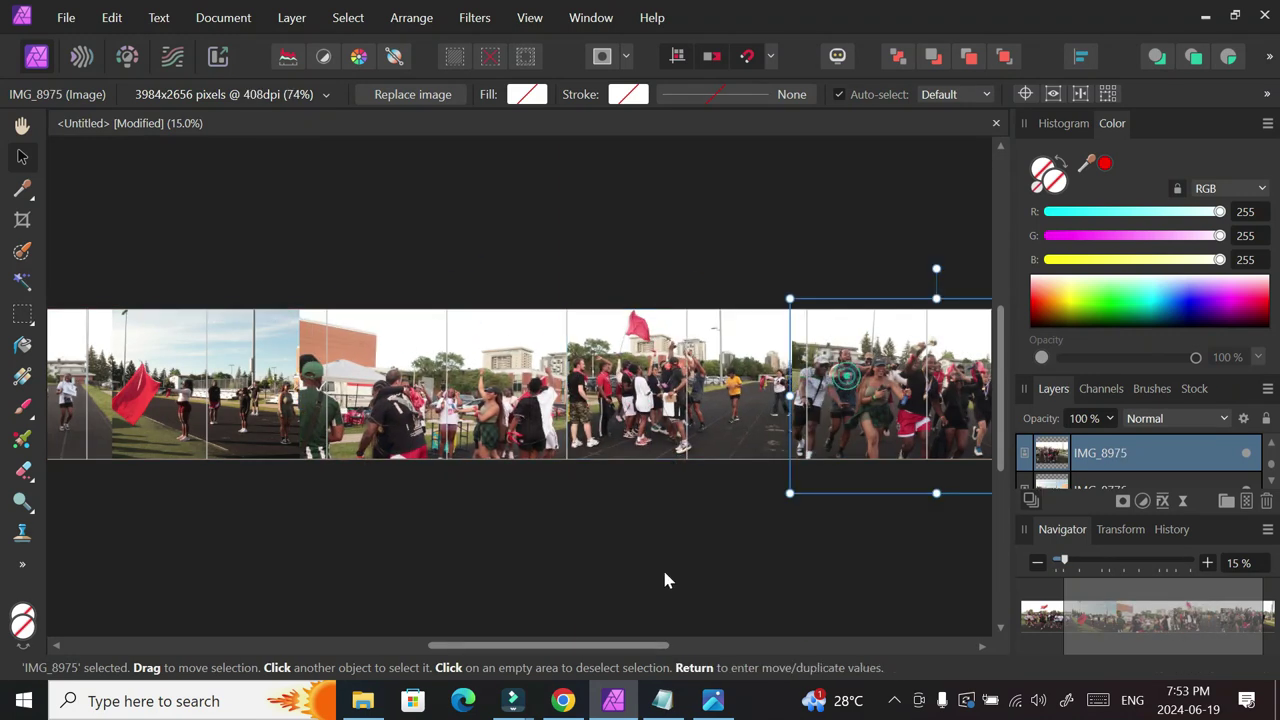
# Nudge IMG_8975 slightly upward within the last columns and deselect it.
pyautogui.hscroll(3, 742, 390)
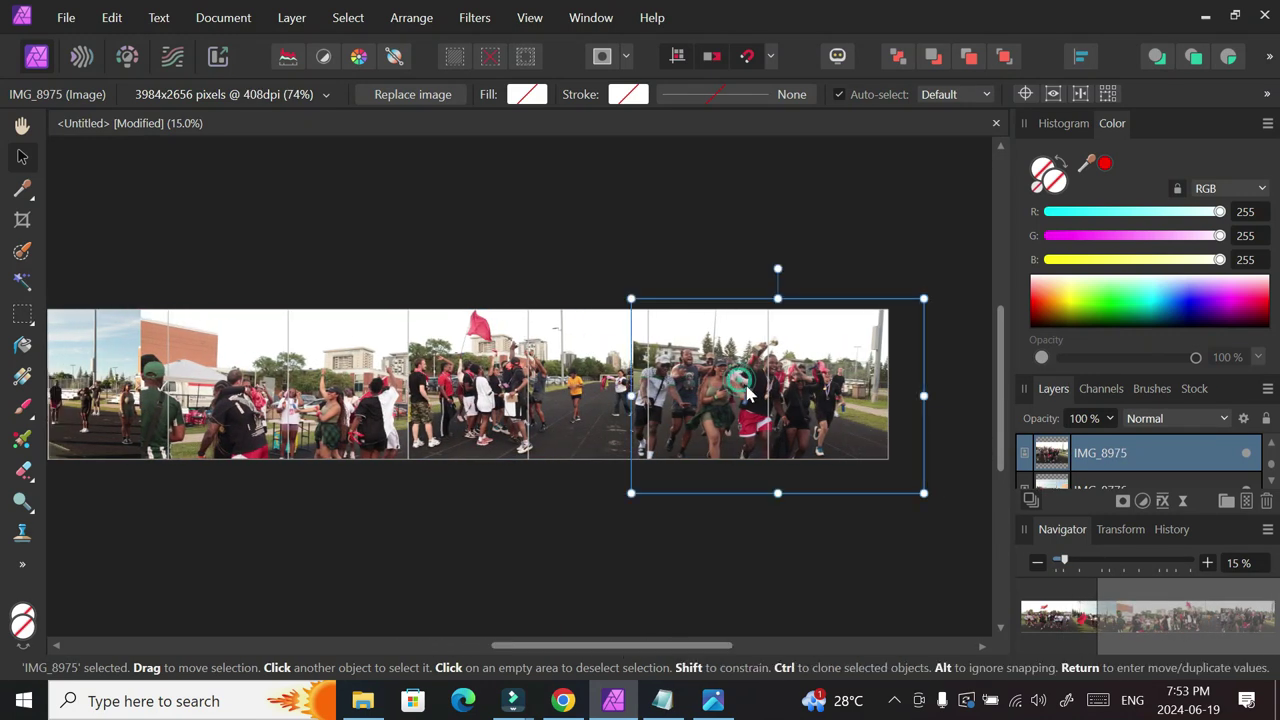
pyautogui.moveTo(745, 388)
pyautogui.mouseDown()
pyautogui.moveTo(762, 380)
pyautogui.moveTo(752, 388)
pyautogui.mouseUp()
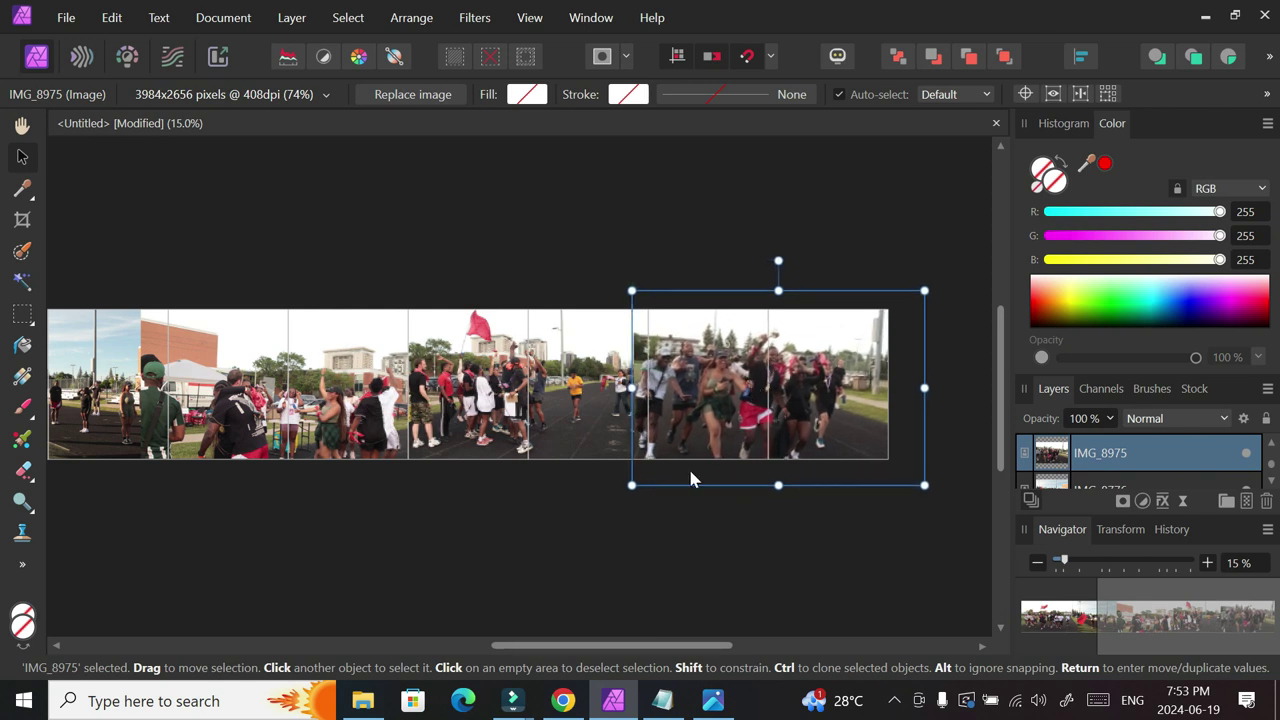
pyautogui.click(622, 588)
# Examine the seam between IMG_8985 and IMG_8776 up close.
pyautogui.moveTo(594, 648); pyautogui.dragTo(365, 601)
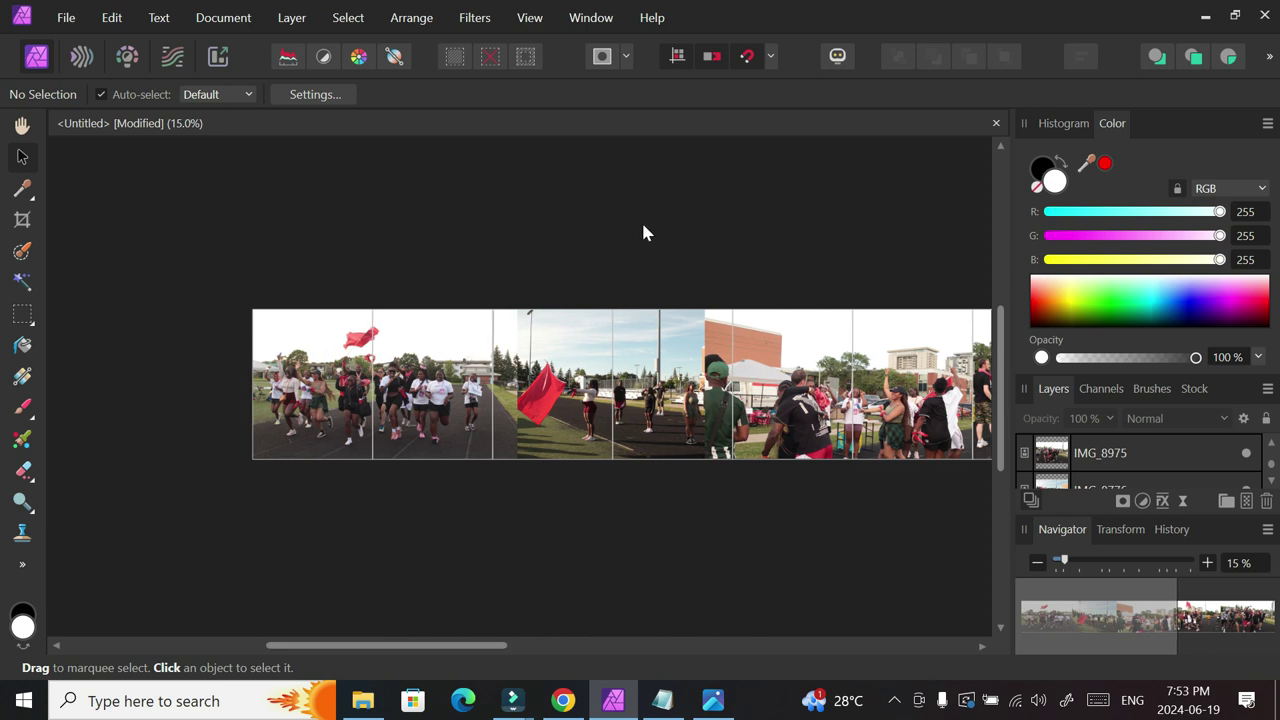
pyautogui.hotkey('ctrl', '+')
pyautogui.hotkey('ctrl', '+')
pyautogui.hotkey('ctrl', '+')
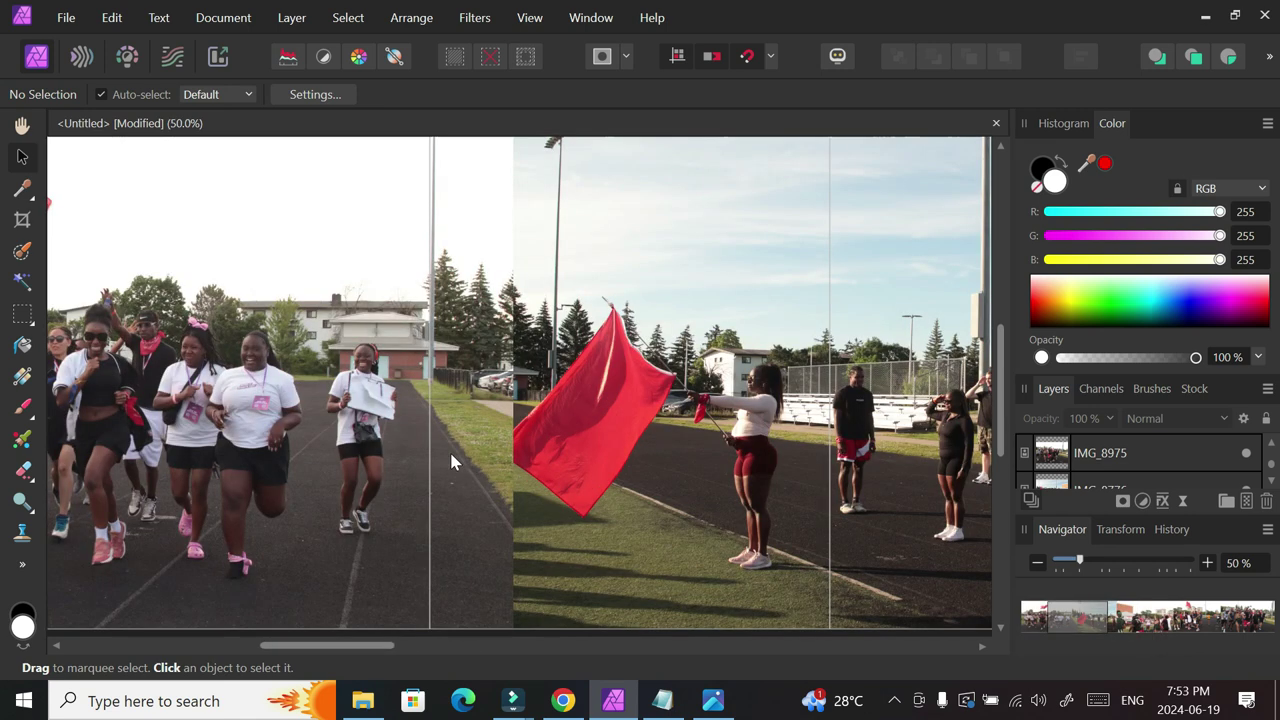
pyautogui.moveTo(386, 648); pyautogui.dragTo(394, 652)
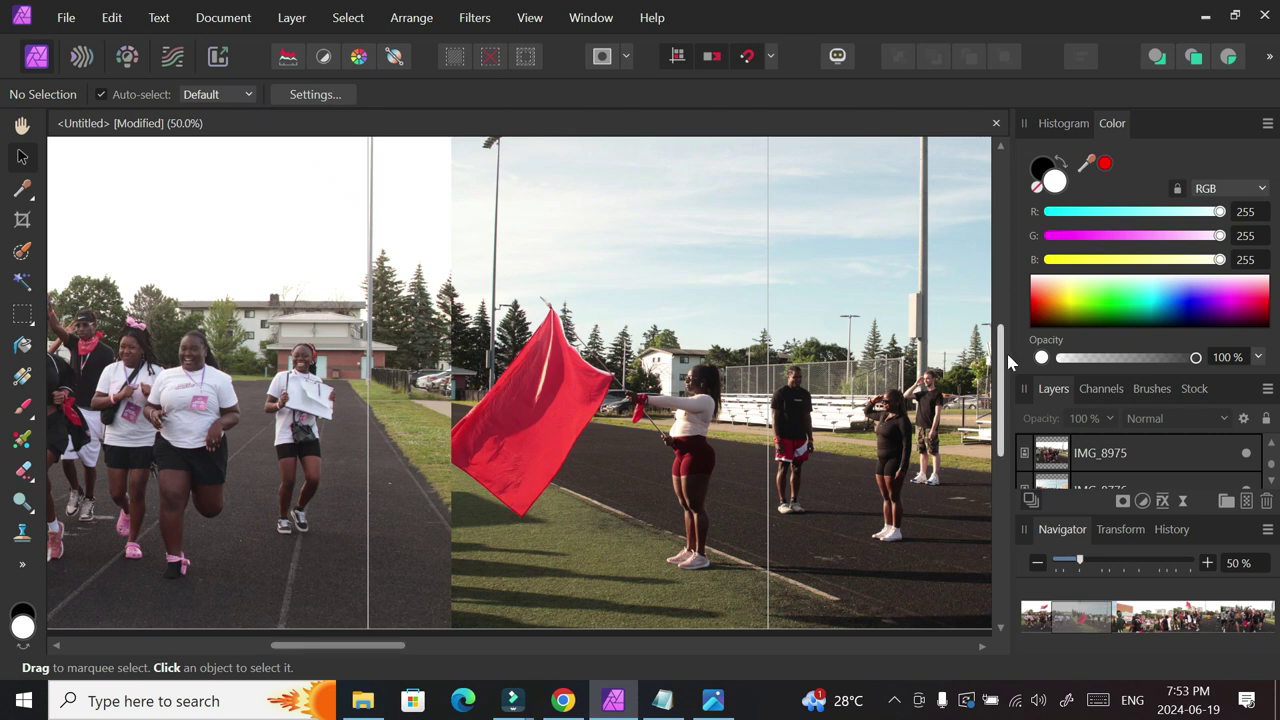
pyautogui.scroll(1, 1006, 350)
pyautogui.hotkey('ctrl', '-')
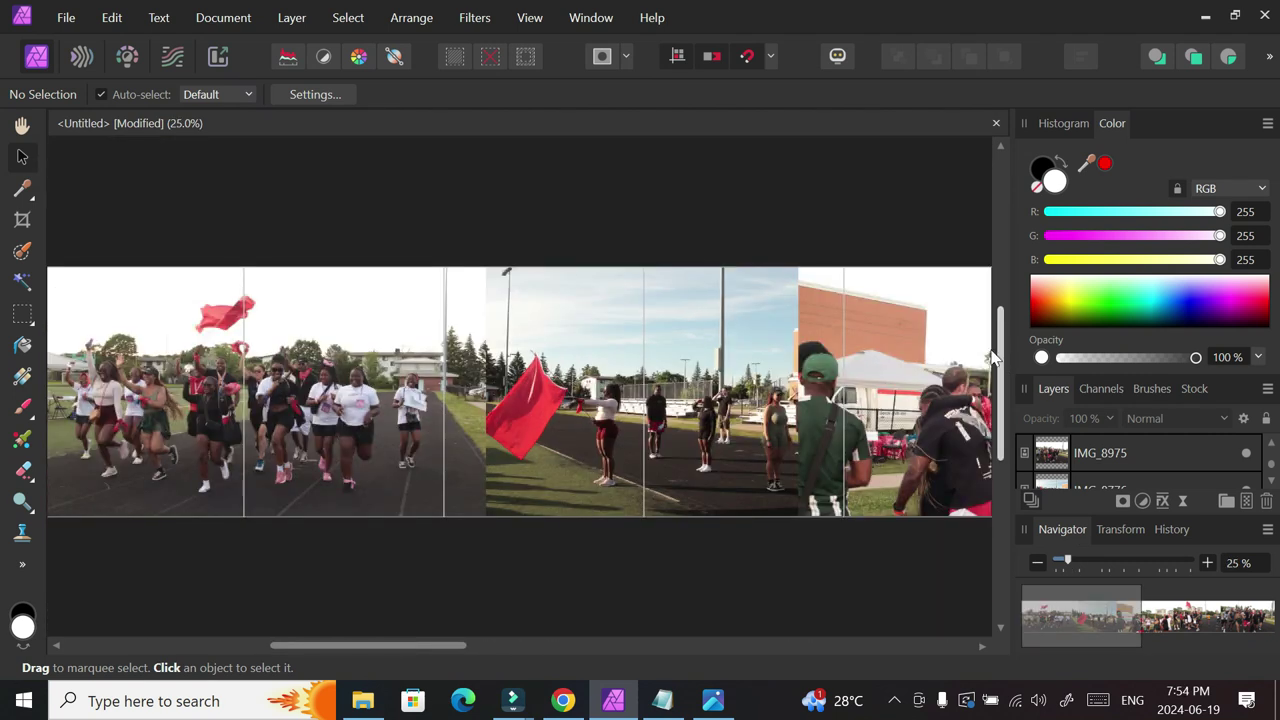
# Raise the IMG_8776 layer to the top of the layer stack so it overlaps IMG_8985 and IMG_8944.
pyautogui.click(588, 402)
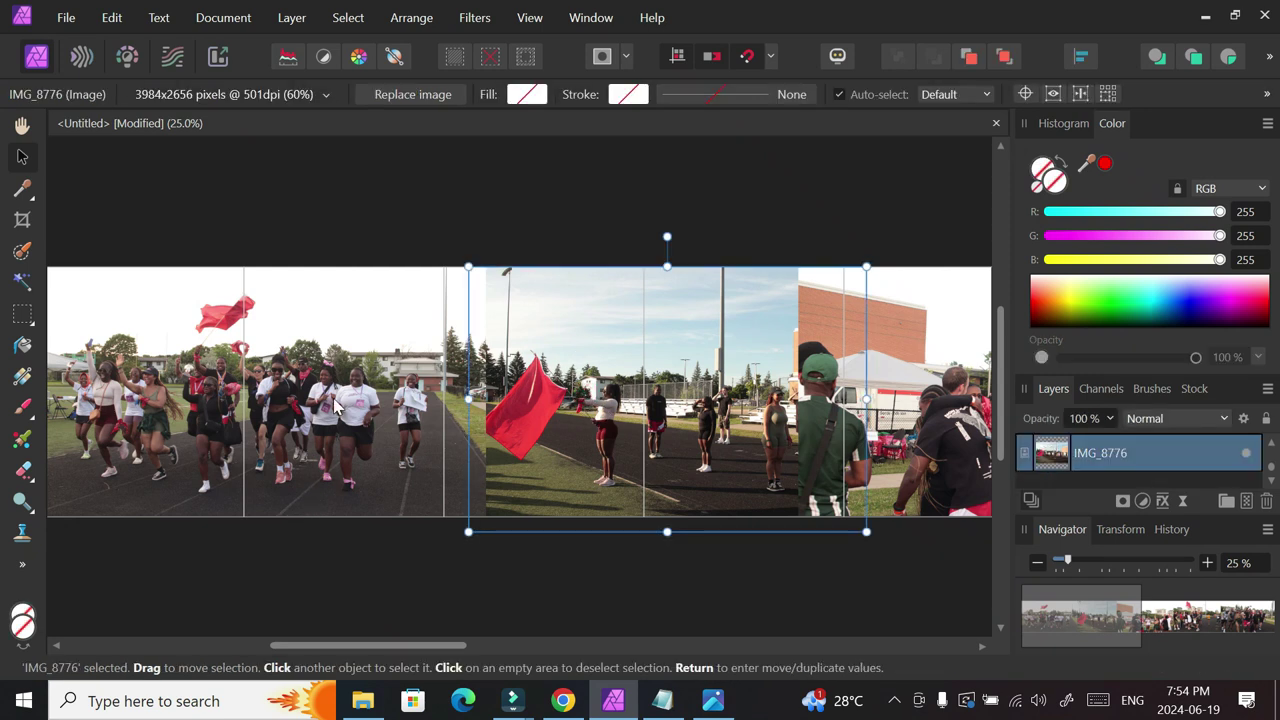
pyautogui.click(335, 405)
pyautogui.click(560, 390)
pyautogui.click(363, 434)
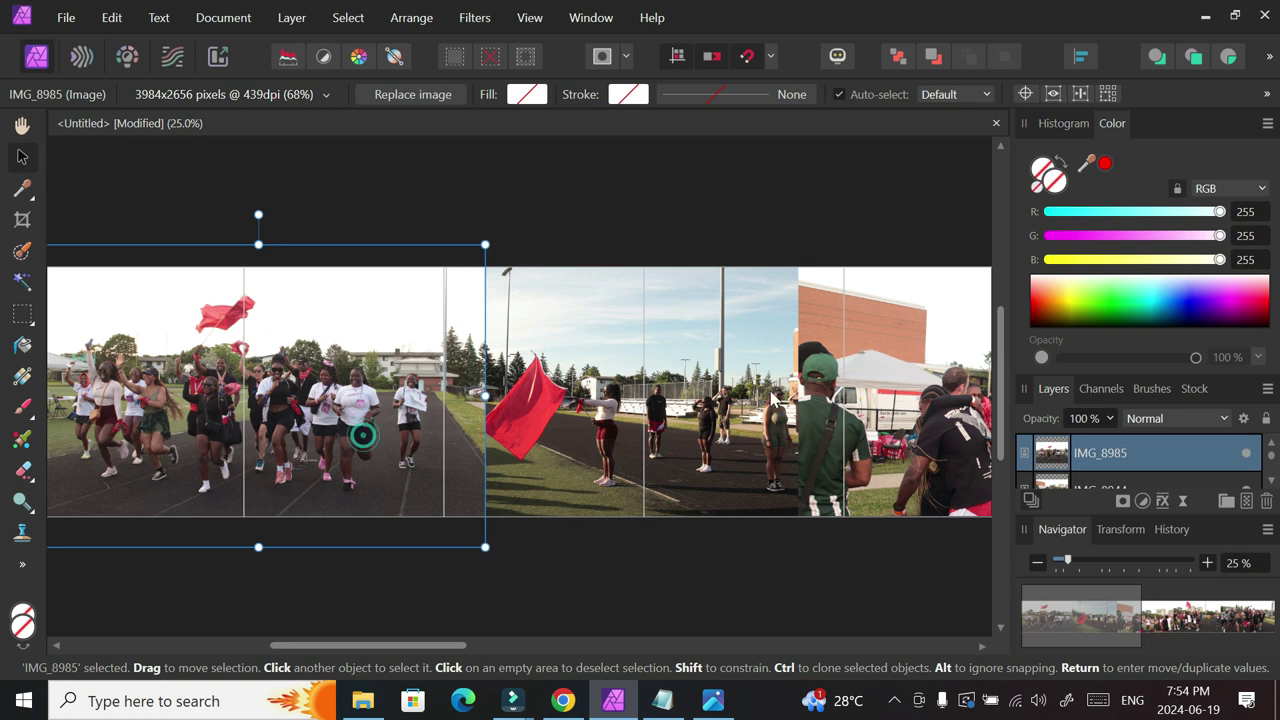
pyautogui.click(621, 414)
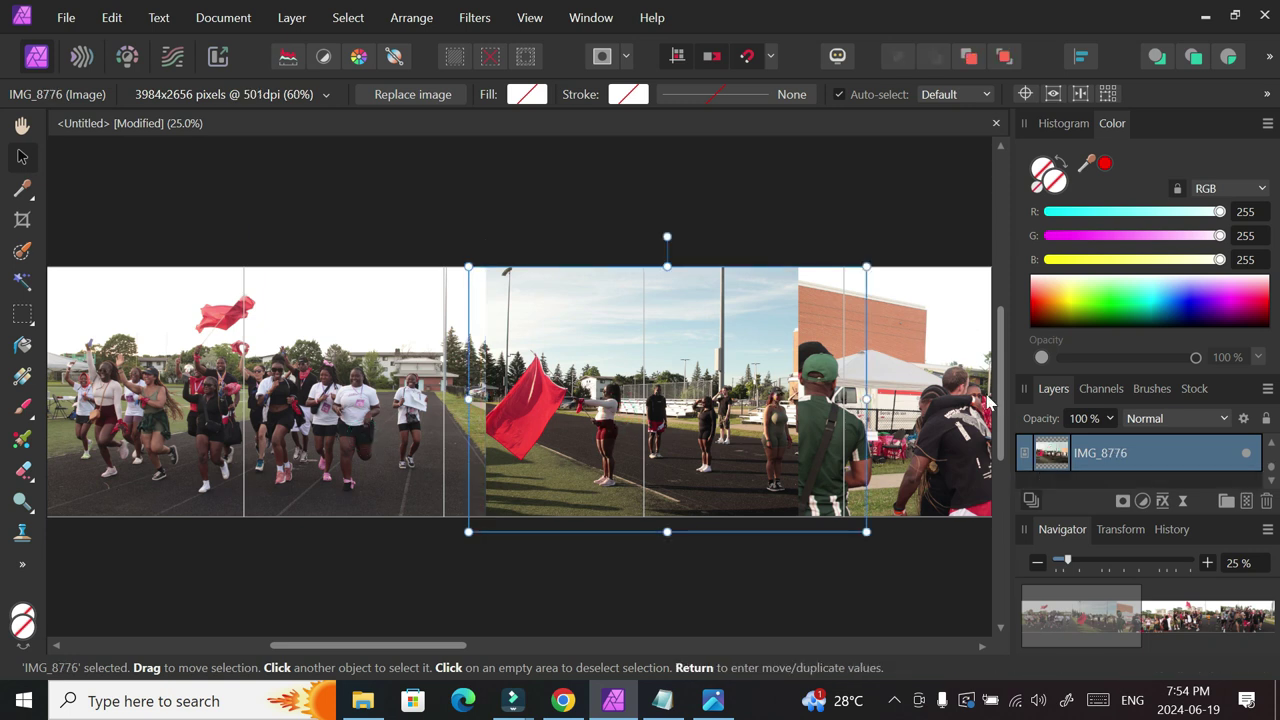
pyautogui.click(1271, 446)
pyautogui.moveTo(1172, 487); pyautogui.dragTo(1169, 432)
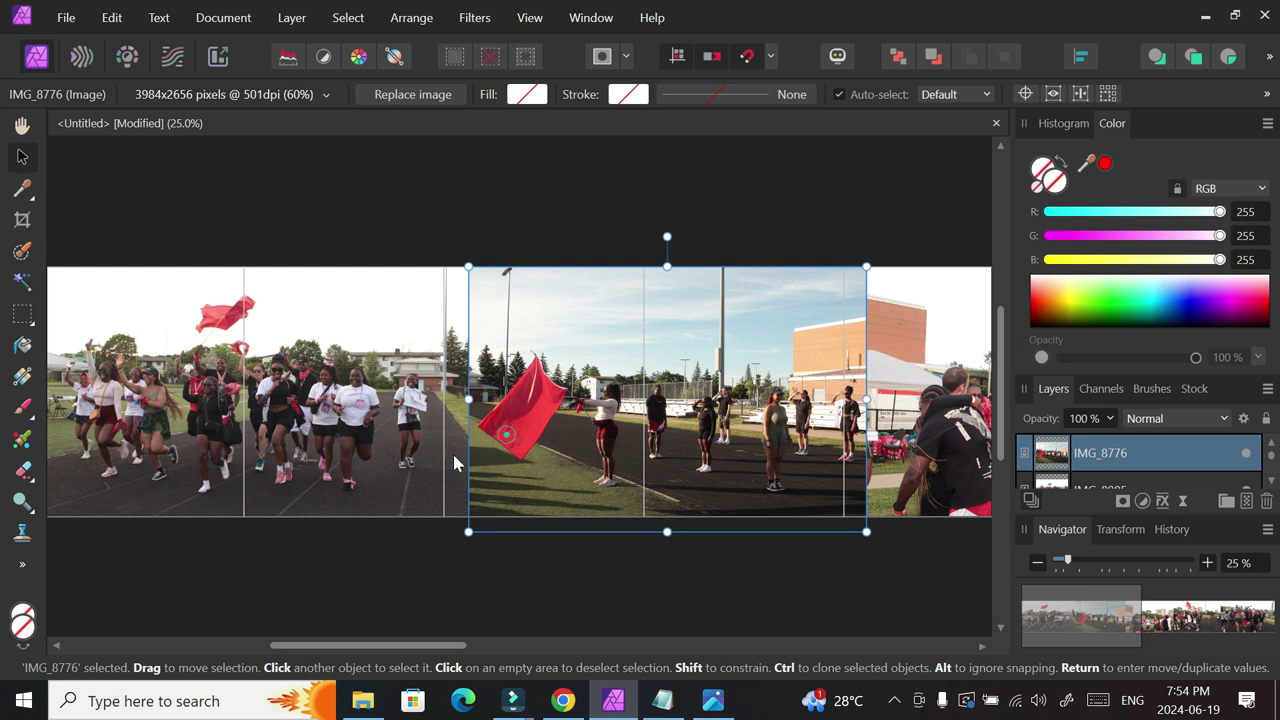
# Move IMG_8776 leftward until its left edge aligns with the column guide at the end of the second column.
pyautogui.click(392, 475)
pyautogui.click(558, 434)
pyautogui.moveTo(607, 428); pyautogui.dragTo(583, 427)
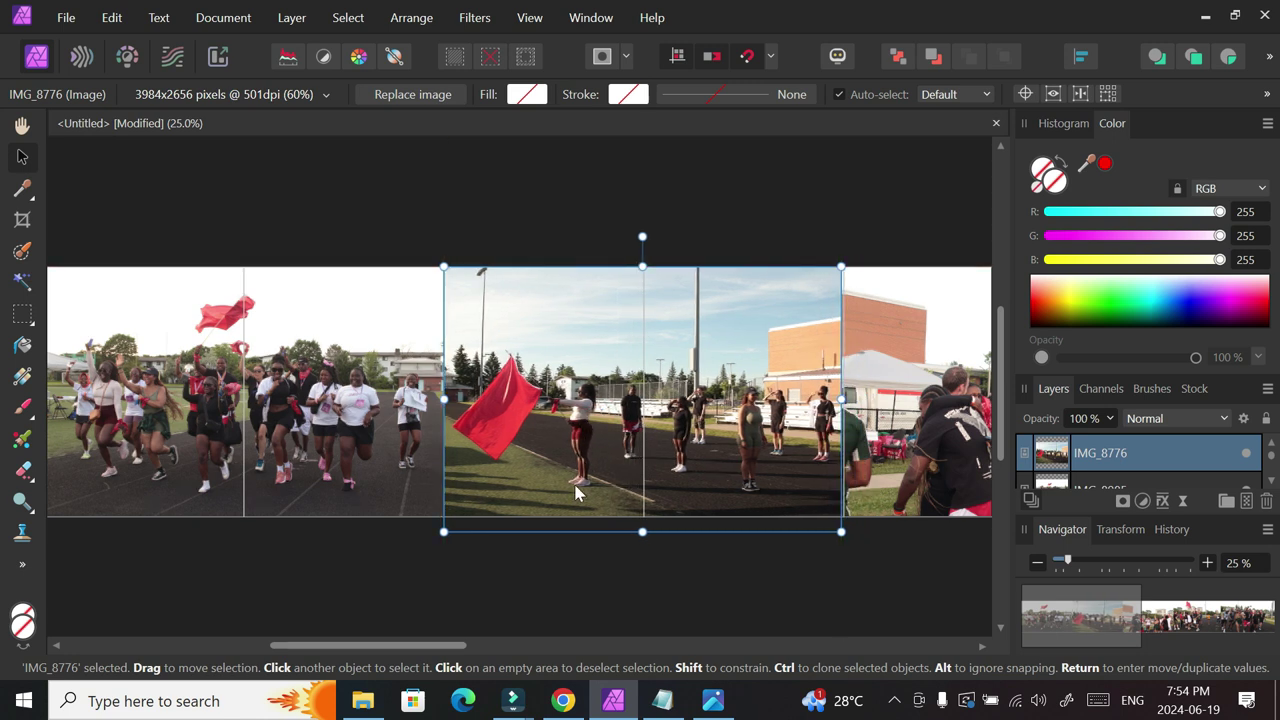
pyautogui.click(580, 564)
# Shift IMG_8944 left beneath IMG_8776 to close the gap and move it upward within the page.
pyautogui.moveTo(460, 646); pyautogui.dragTo(529, 646)
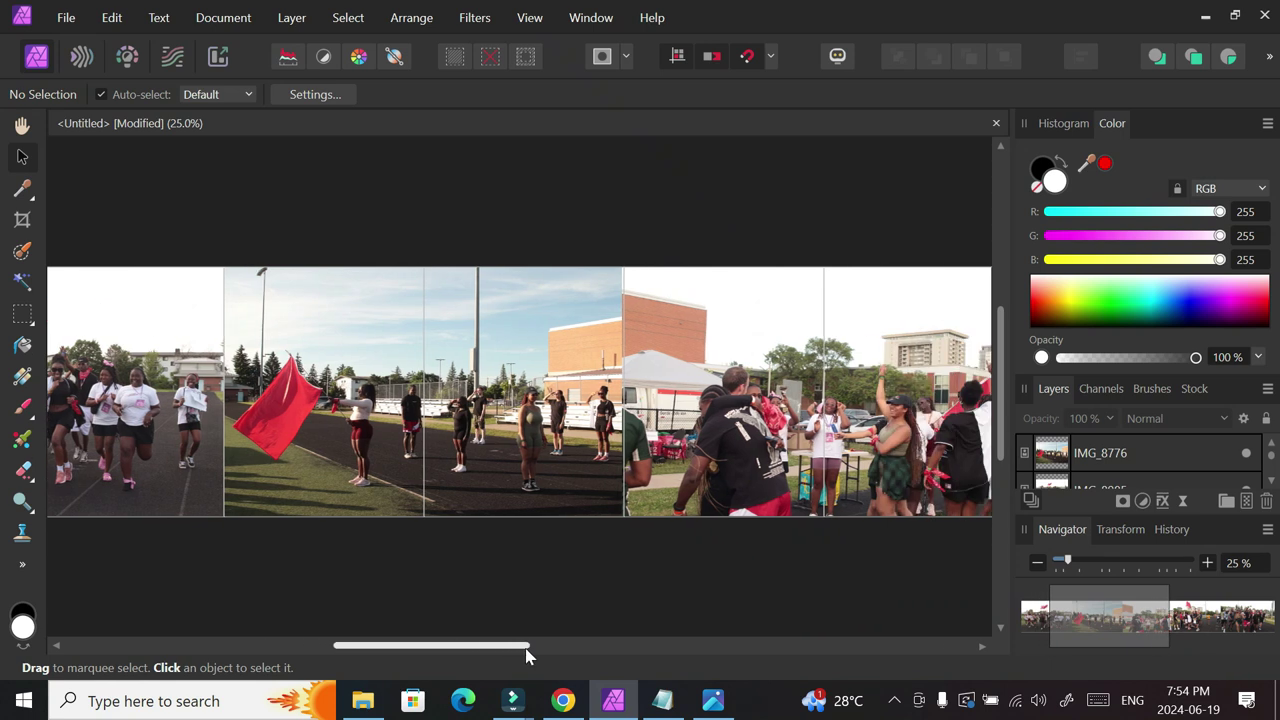
pyautogui.click(675, 444)
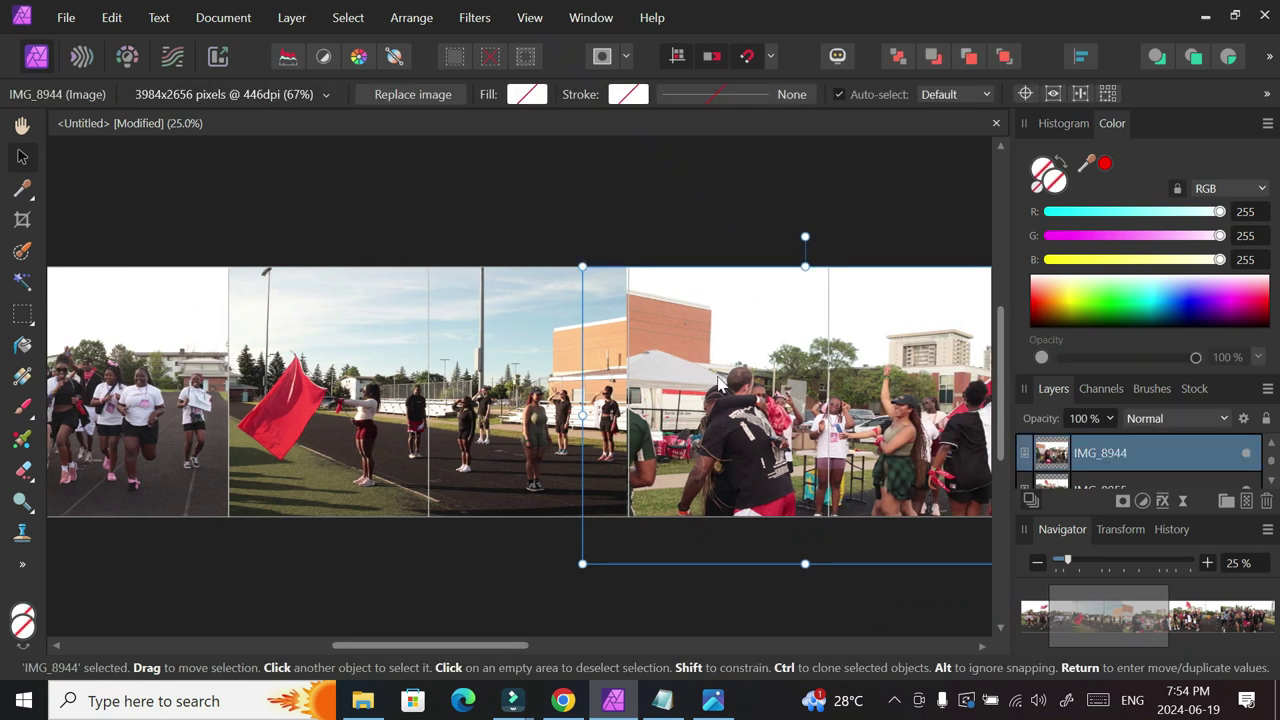
pyautogui.moveTo(755, 410); pyautogui.dragTo(730, 411)
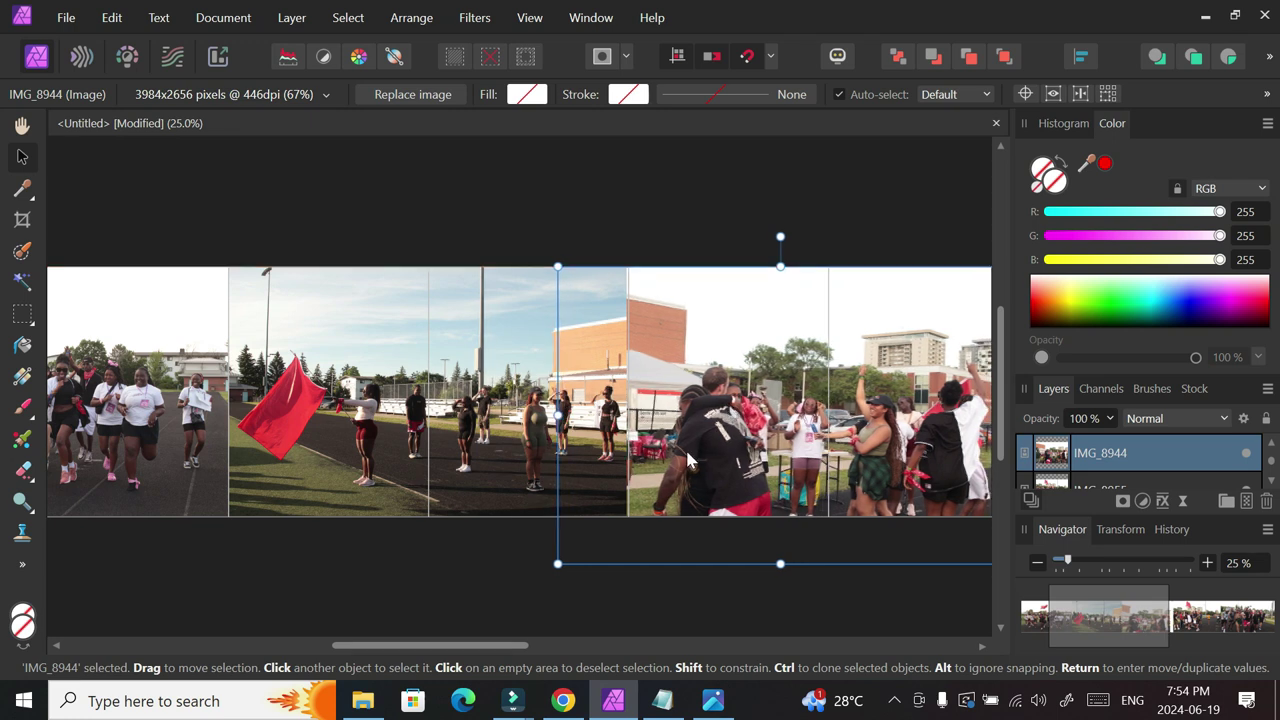
pyautogui.moveTo(524, 645); pyautogui.dragTo(585, 645)
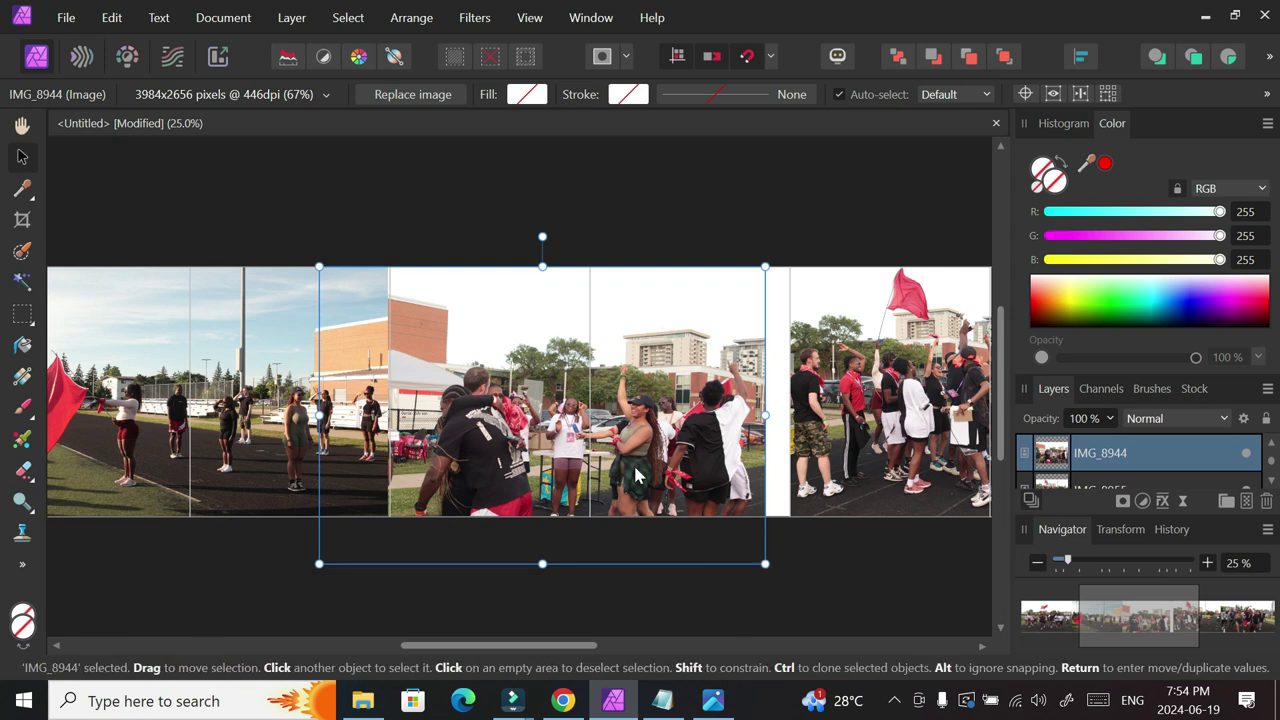
pyautogui.moveTo(641, 475); pyautogui.dragTo(650, 458)
pyautogui.click(602, 620)
# Move IMG_8955 leftward so it sits directly against the right edge of IMG_8944.
pyautogui.moveTo(592, 645); pyautogui.dragTo(660, 647)
pyautogui.click(655, 447)
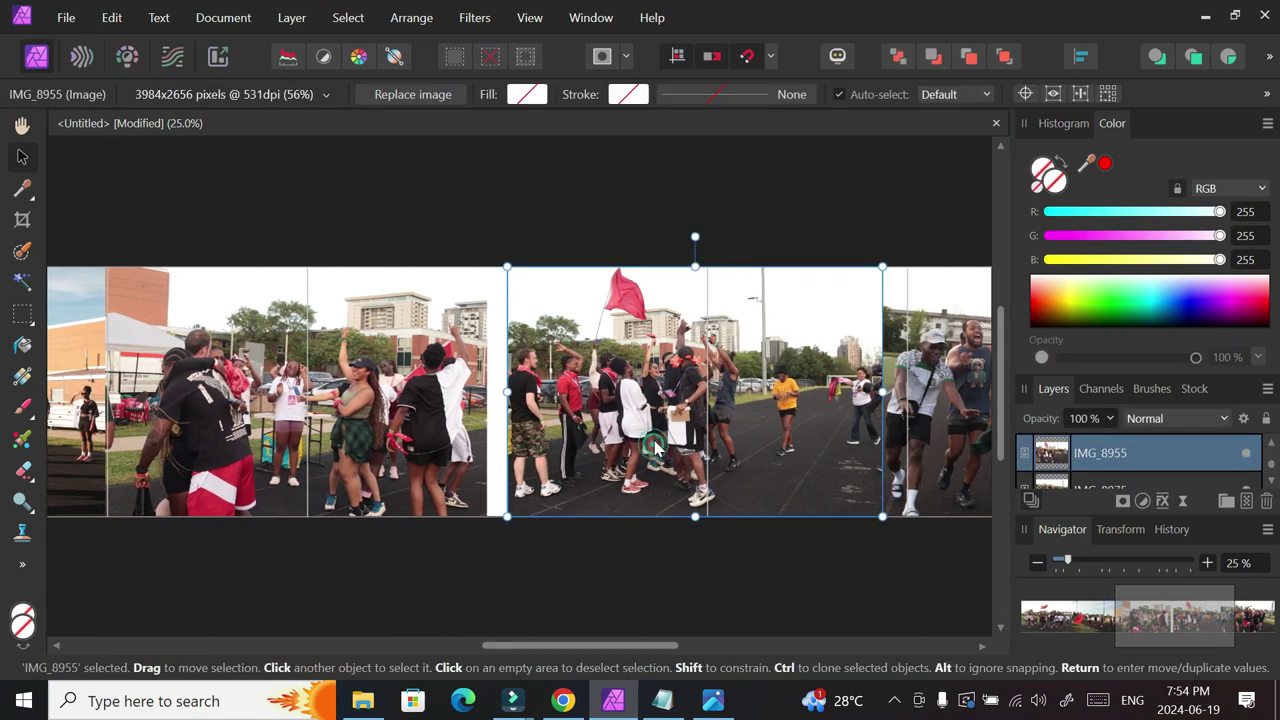
pyautogui.moveTo(669, 453); pyautogui.dragTo(651, 451)
pyautogui.click(627, 588)
# Move IMG_8975 left against IMG_8955, enlarge it slightly, and reposition it to fill the carousel's end.
pyautogui.moveTo(588, 648); pyautogui.dragTo(699, 648)
pyautogui.click(712, 446)
pyautogui.moveTo(574, 406); pyautogui.dragTo(554, 406)
pyautogui.moveTo(873, 565); pyautogui.dragTo(903, 582)
pyautogui.moveTo(736, 413); pyautogui.dragTo(751, 429)
pyautogui.click(736, 602)
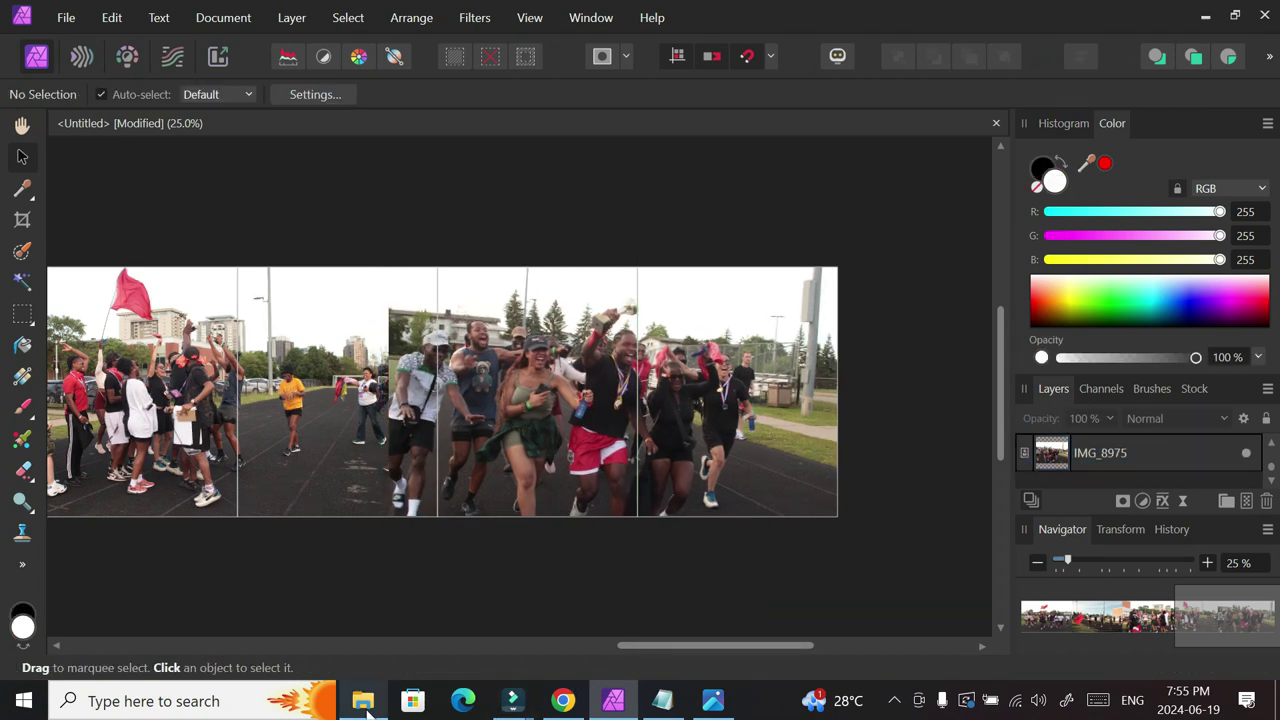
pyautogui.moveTo(639, 650); pyautogui.dragTo(600, 645)
pyautogui.click(362, 700)
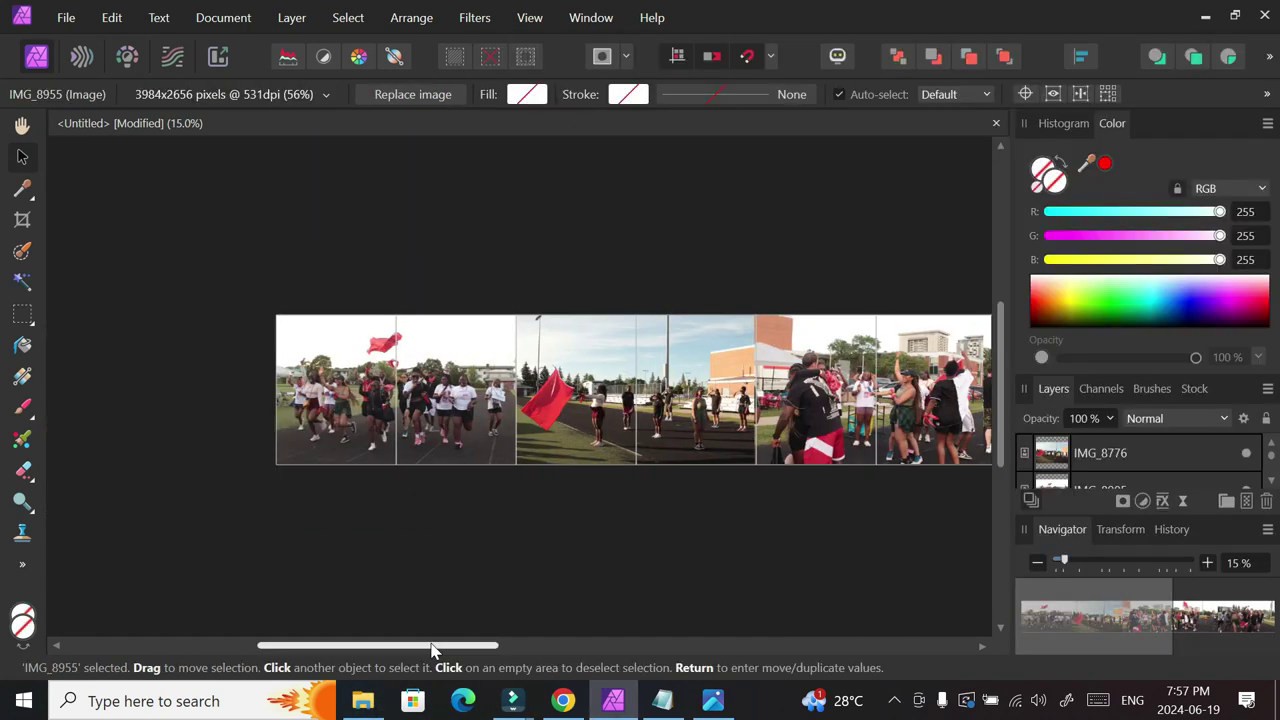
pyautogui.moveTo(434, 650)
pyautogui.mouseDown()
pyautogui.moveTo(754, 636)
pyautogui.moveTo(400, 648)
pyautogui.moveTo(788, 616)
pyautogui.moveTo(457, 651)
pyautogui.mouseUp()
pyautogui.hotkey('ctrl', '=')
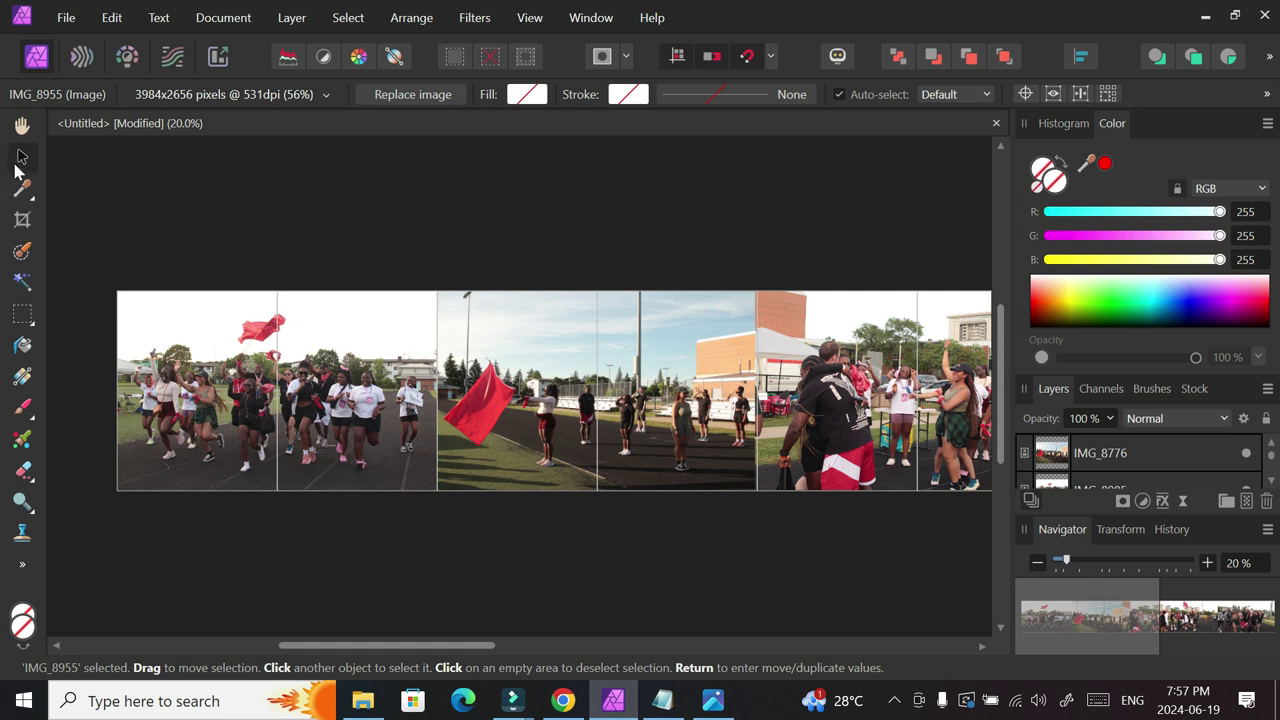
pyautogui.click(31, 203)
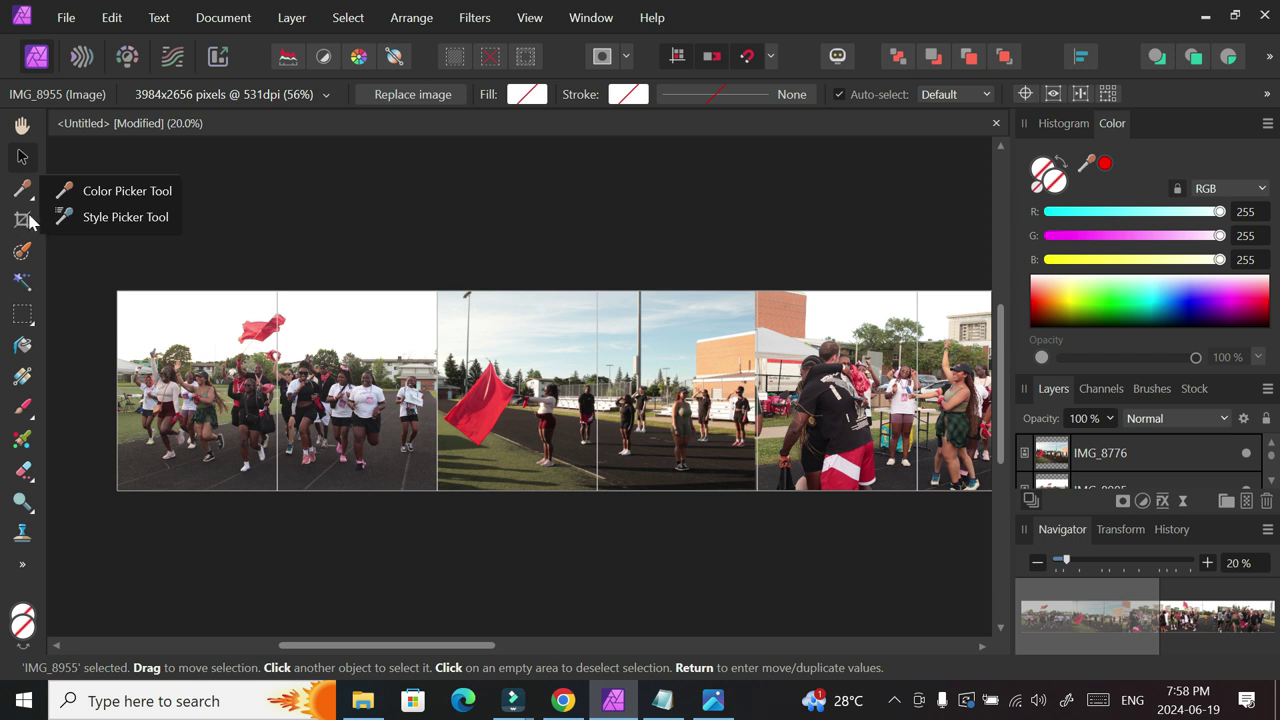
pyautogui.click(173, 58)
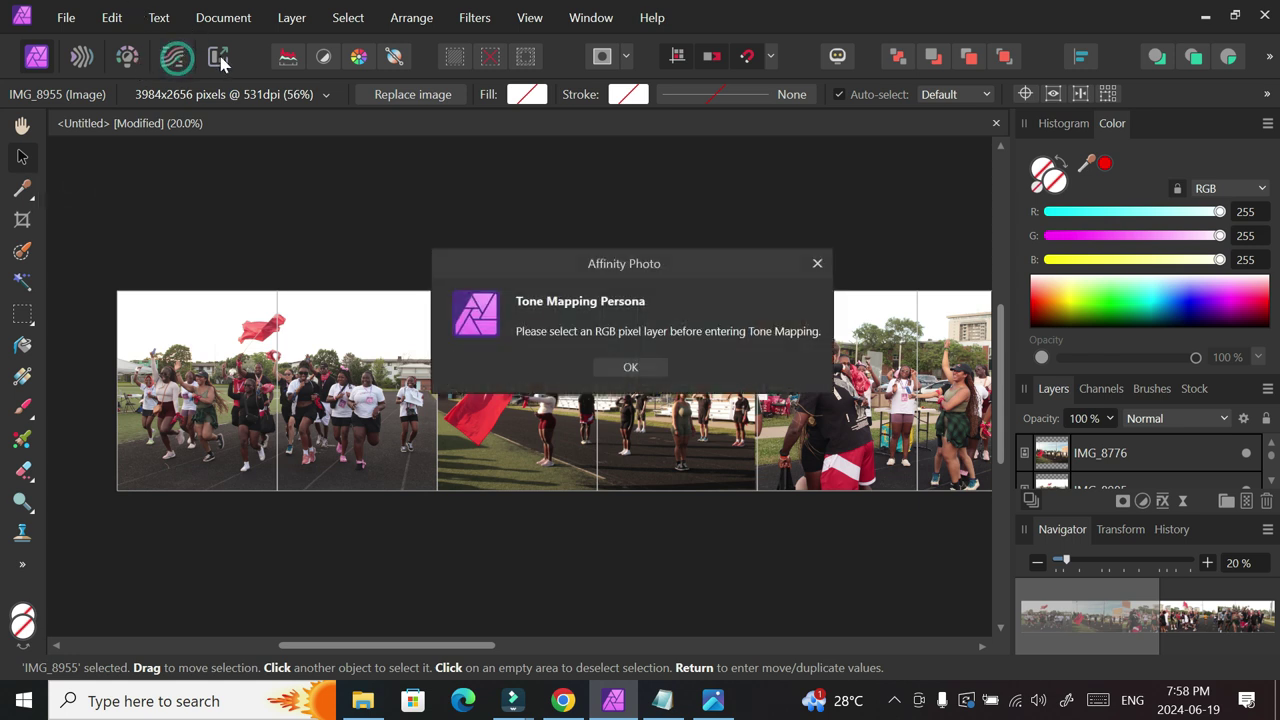
pyautogui.click(818, 263)
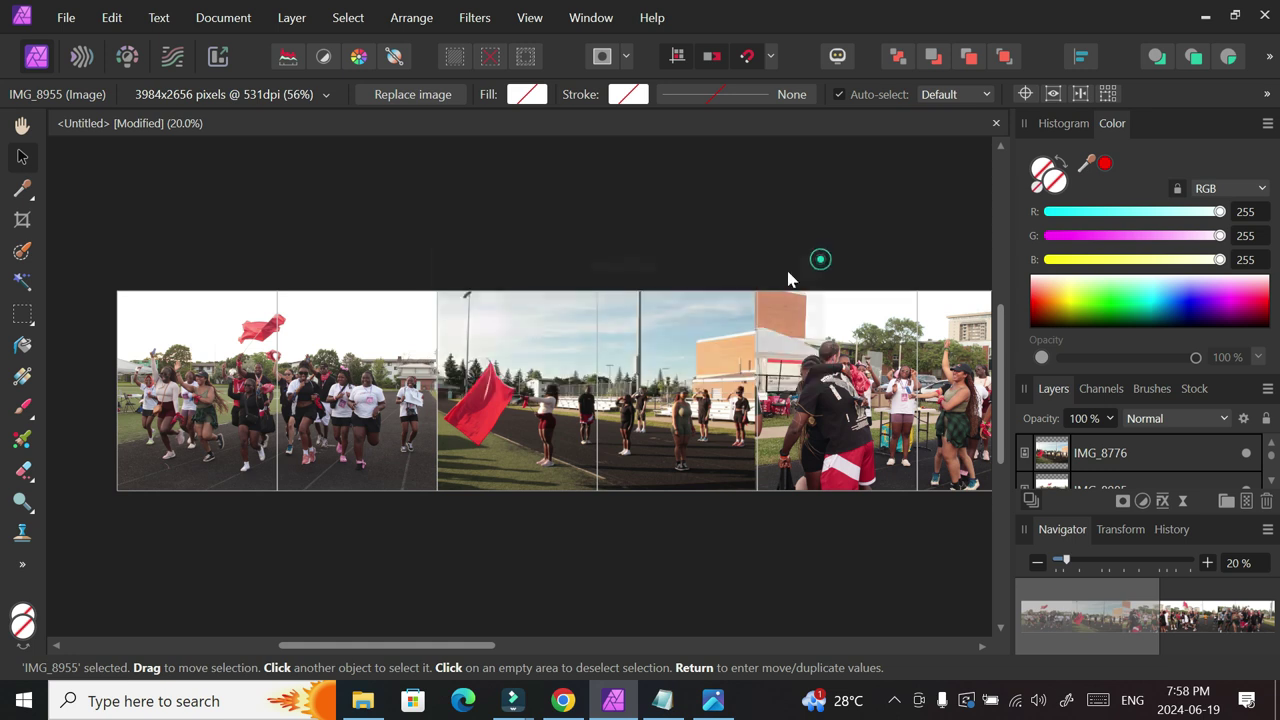
# Switch to the Export Persona and draw a slice about 1197 x 1500 px over the carousel's first column.
pyautogui.click(218, 58)
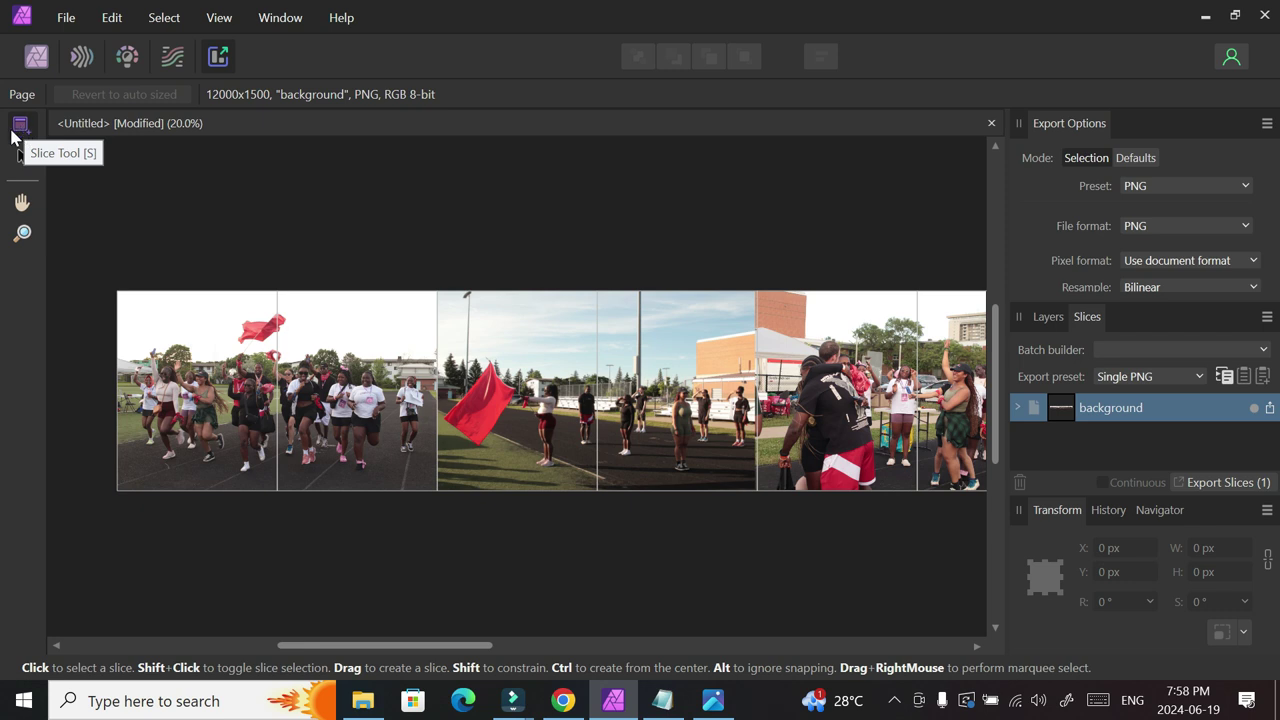
pyautogui.moveTo(435, 647); pyautogui.dragTo(392, 650)
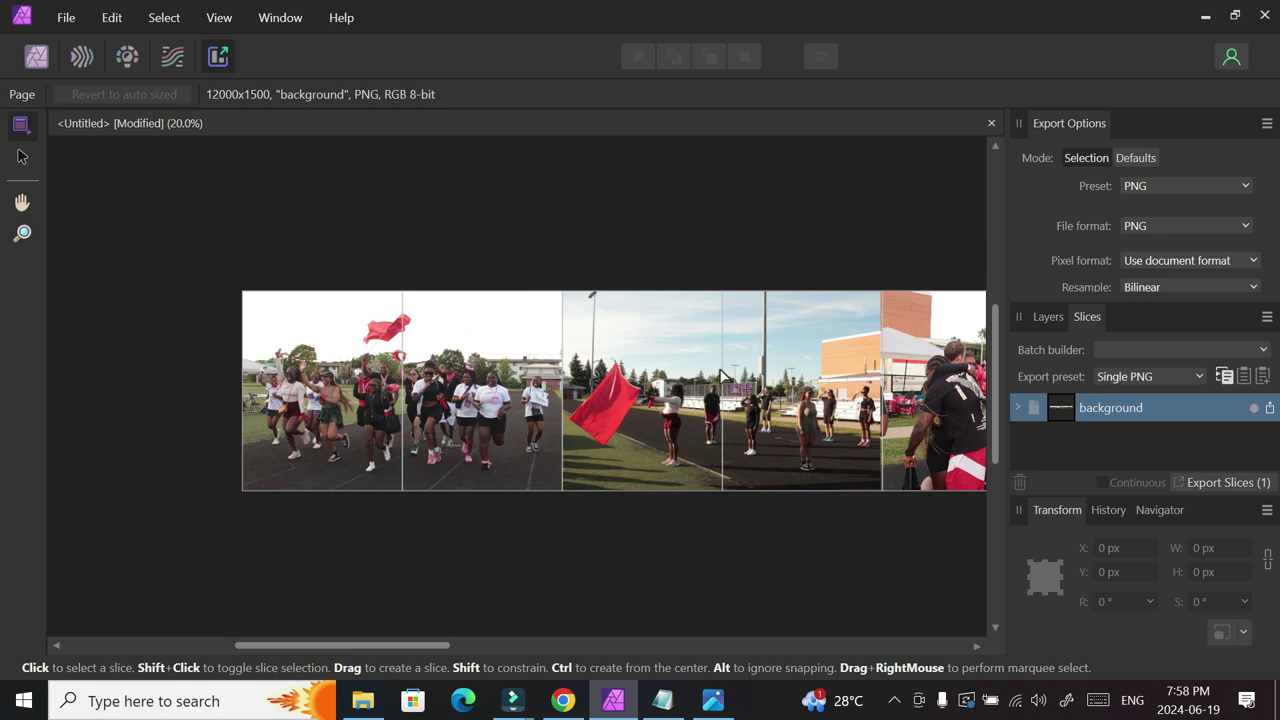
pyautogui.scroll(-2, 999, 335)
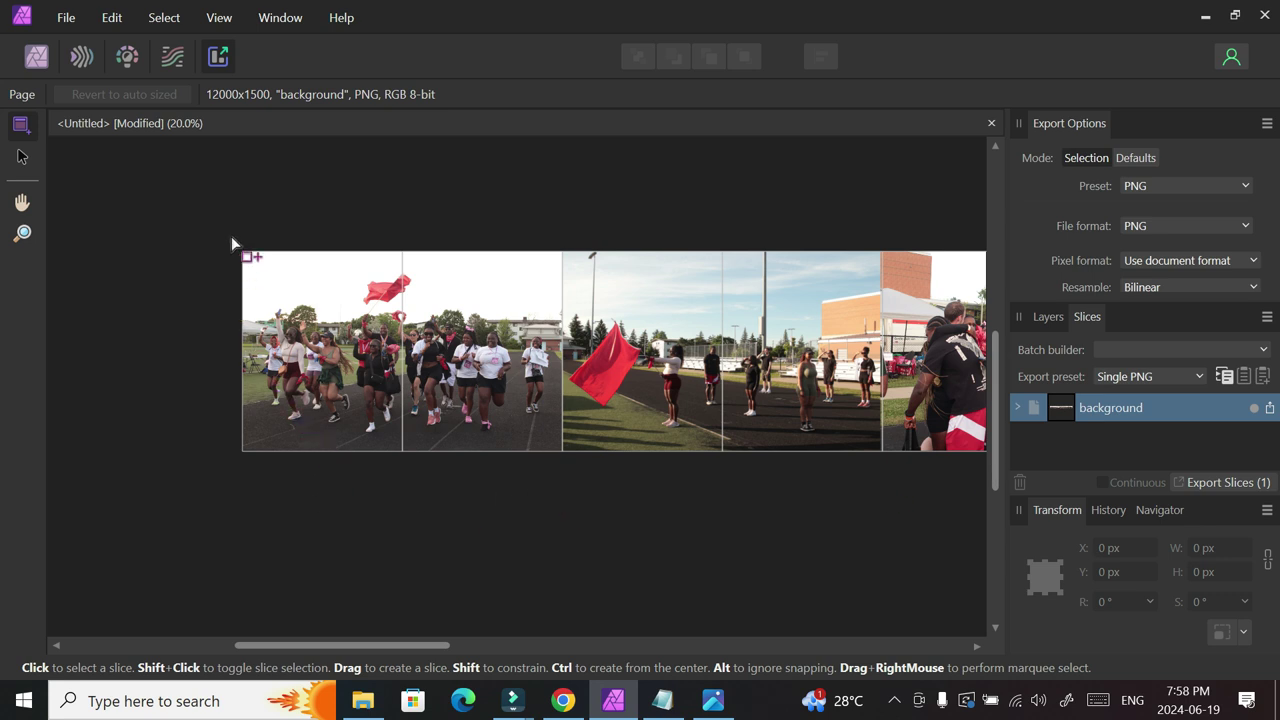
pyautogui.hotkey('ctrl', '+')
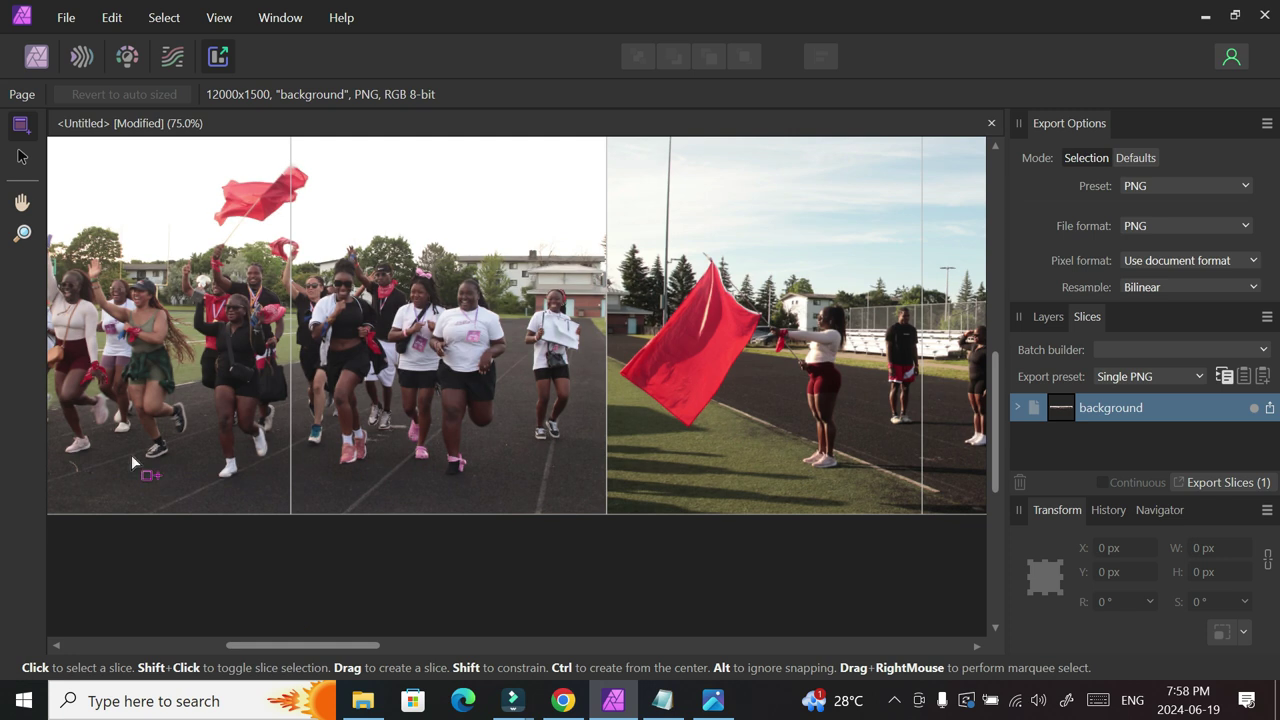
pyautogui.moveTo(355, 635); pyautogui.dragTo(330, 640)
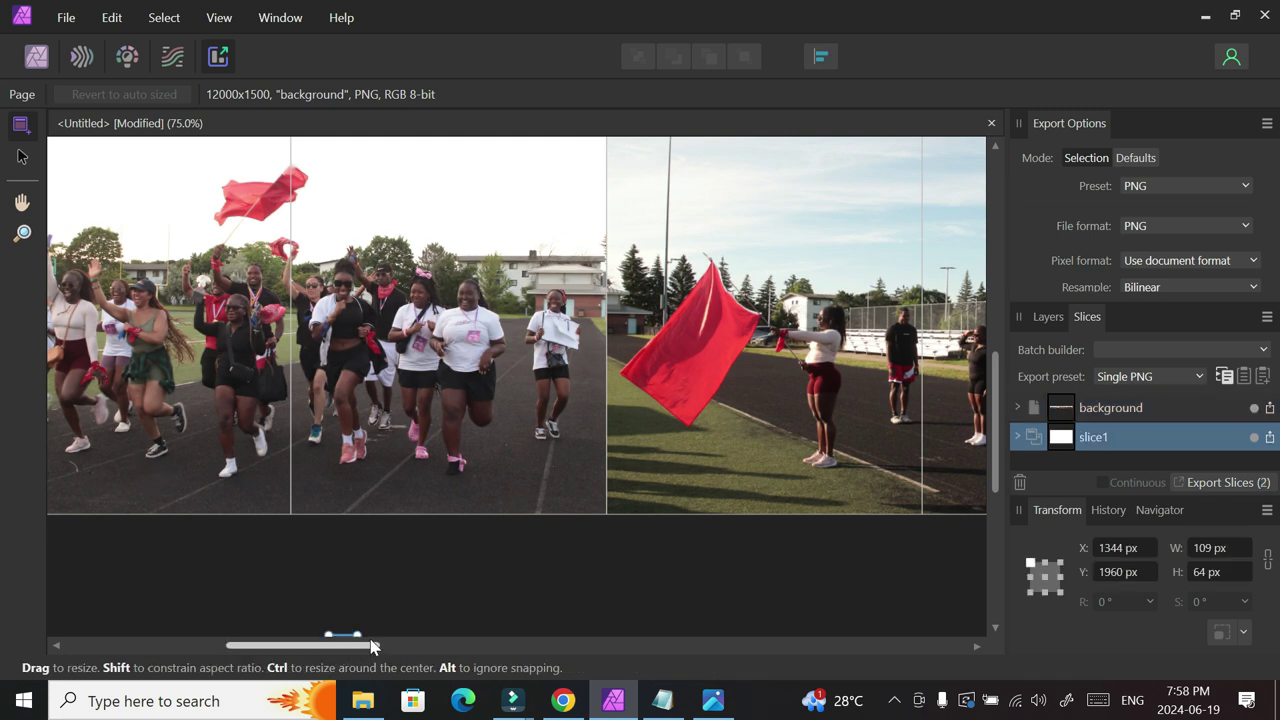
pyautogui.hotkey('ctrl', 'z')
pyautogui.moveTo(355, 647); pyautogui.dragTo(276, 647)
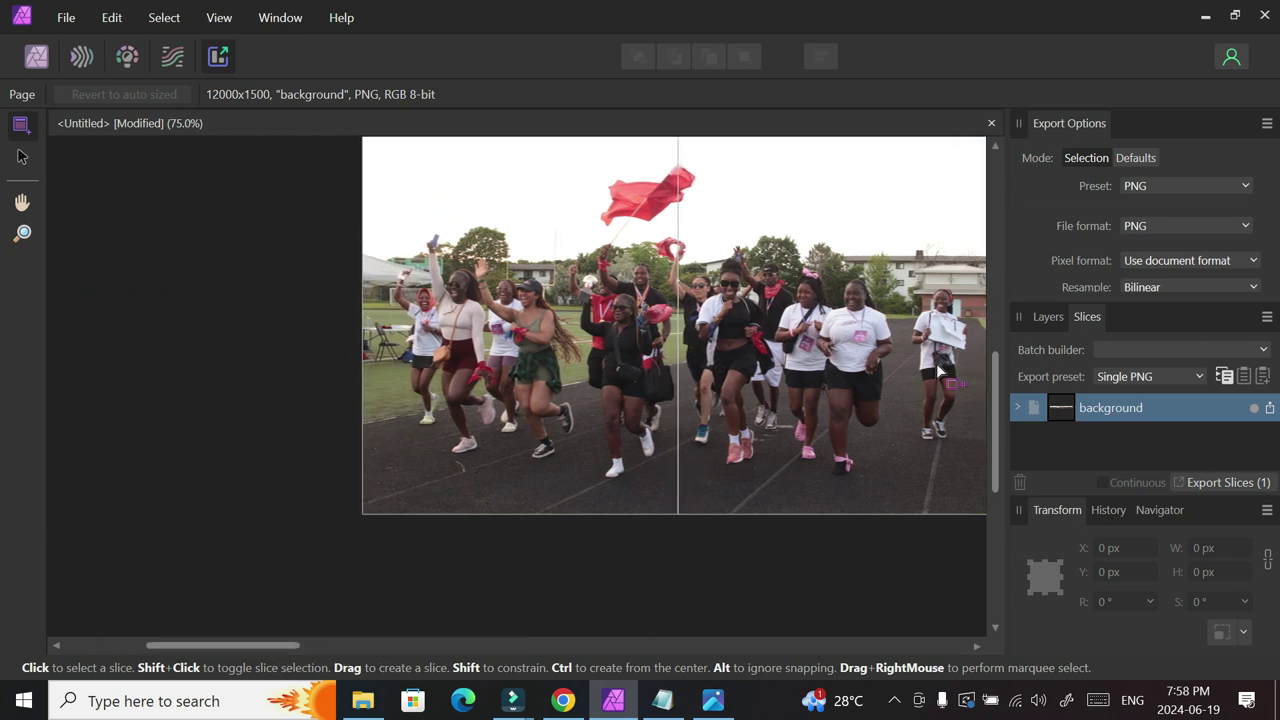
pyautogui.scroll(3, 994, 371)
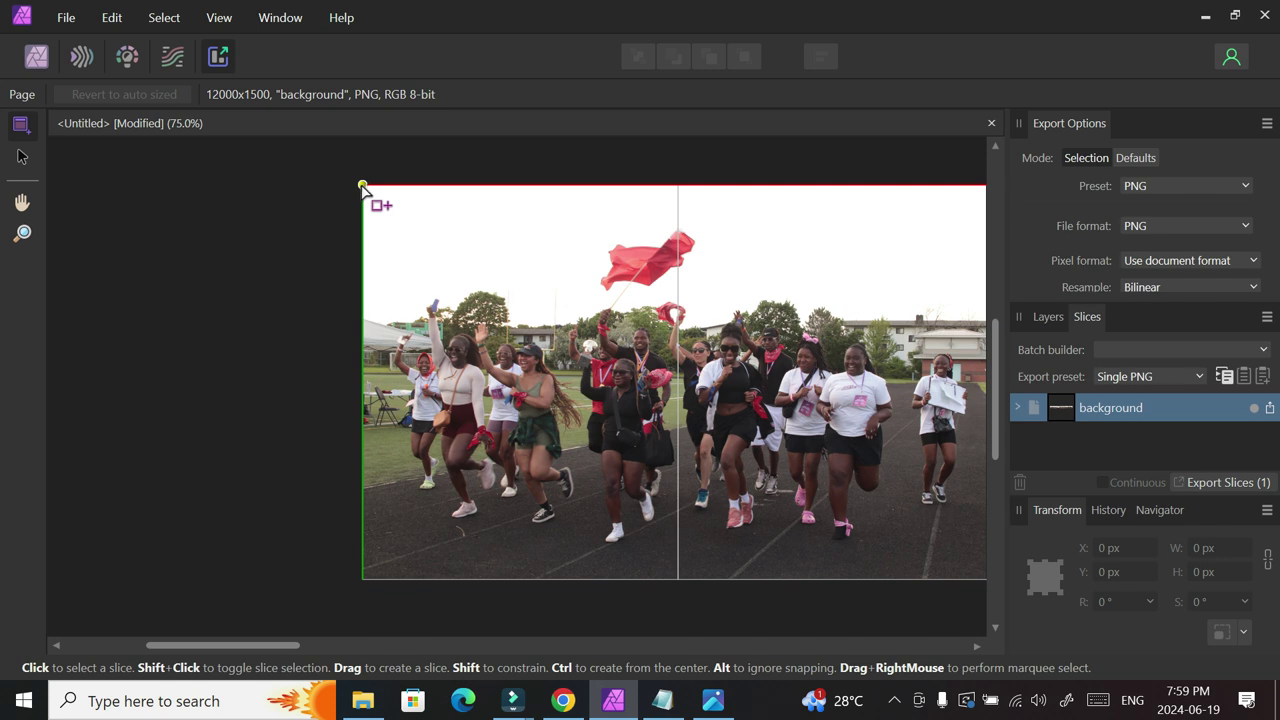
pyautogui.moveTo(362, 185); pyautogui.dragTo(679, 581)
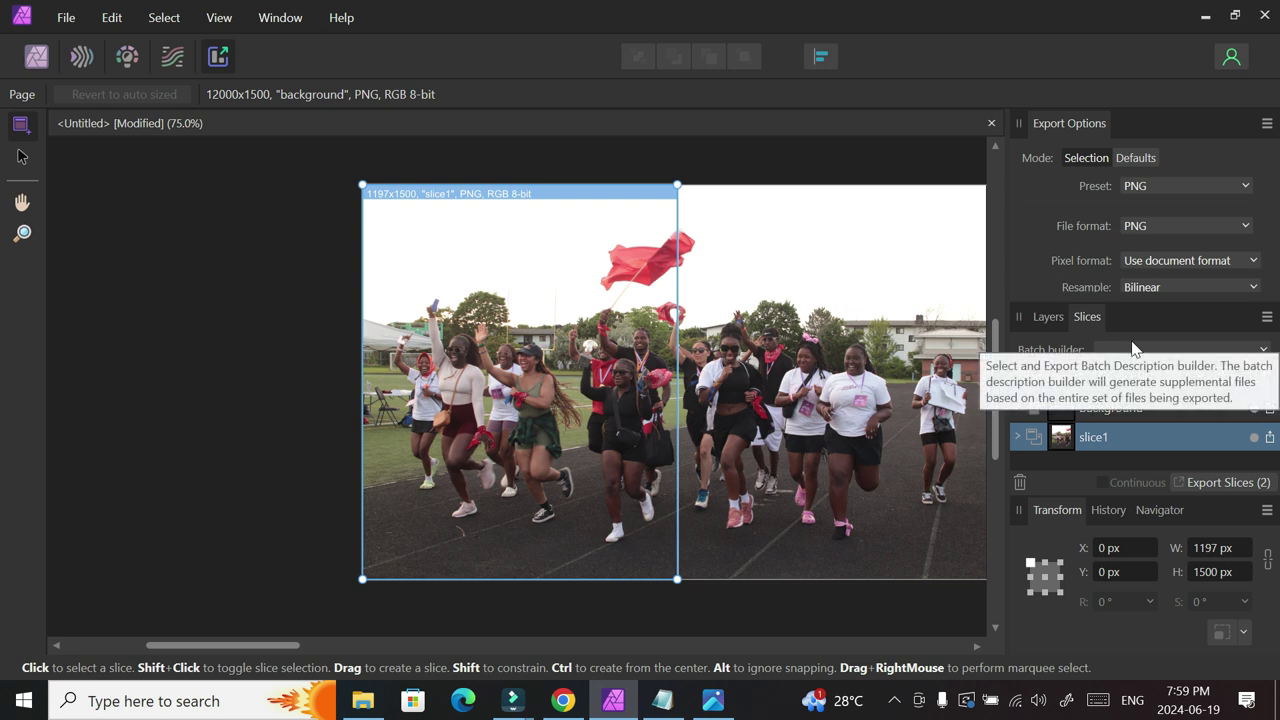
# Set the first slice's width to 1200 px.
pyautogui.click(1204, 554)
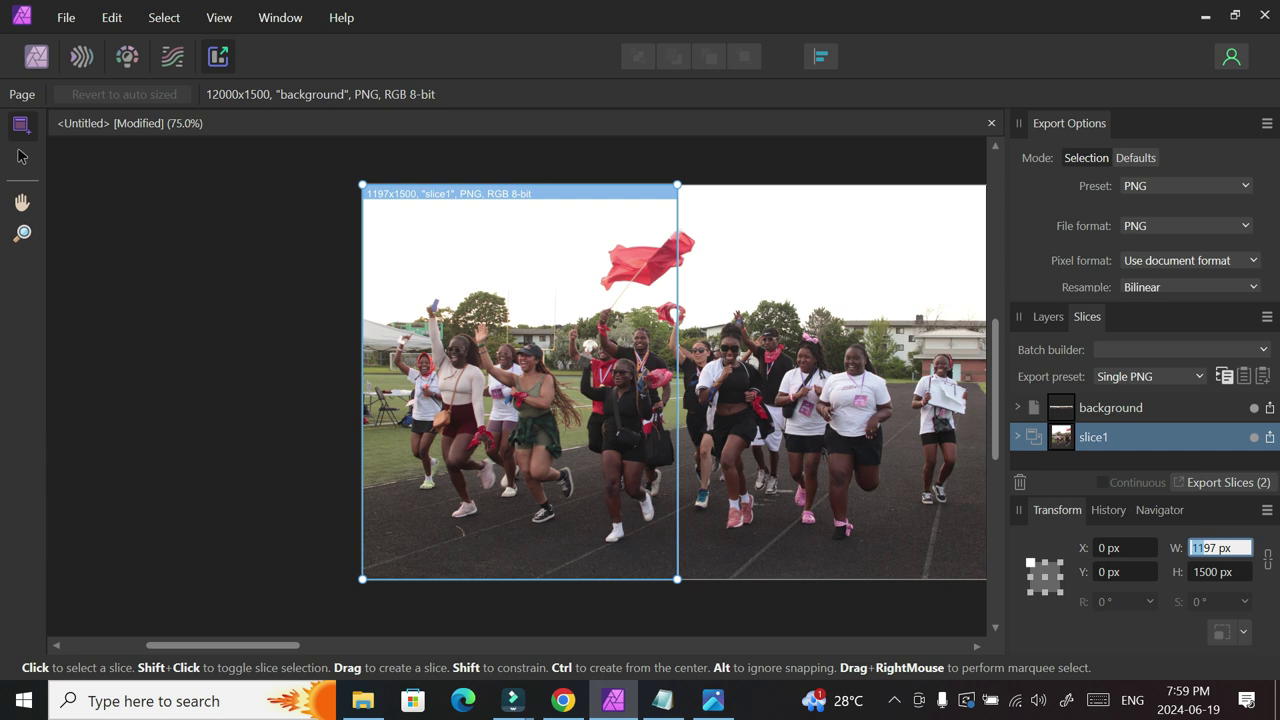
pyautogui.doubleClick(1216, 552)
pyautogui.write('1200')
pyautogui.press('Return')
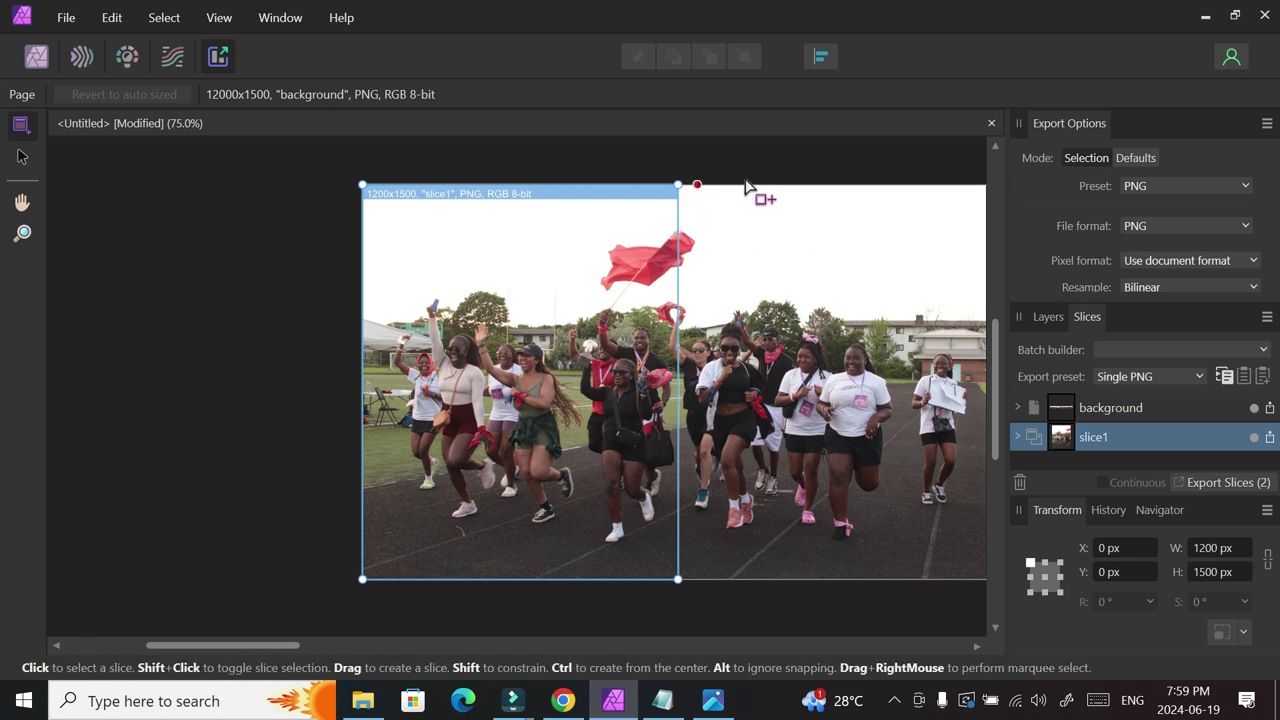
# Draw a full-height slice over the second column and set its width to 1200 px.
pyautogui.moveTo(280, 645); pyautogui.dragTo(334, 645)
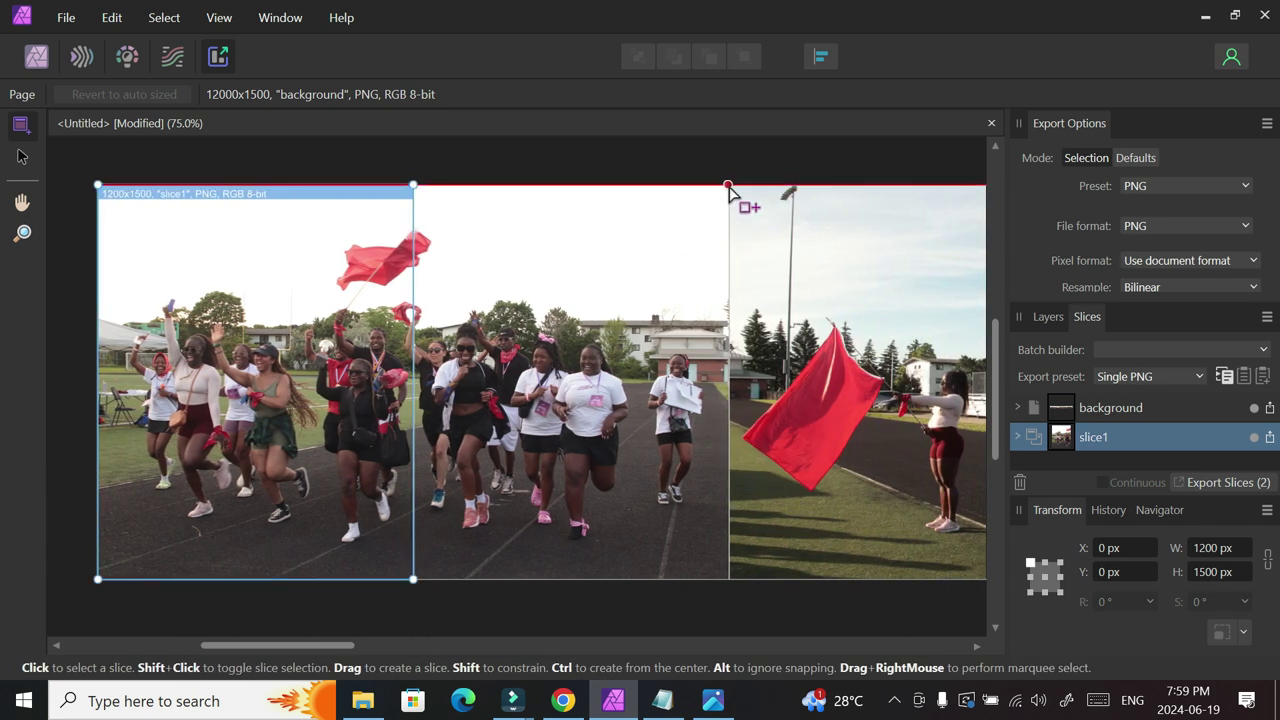
pyautogui.moveTo(729, 188); pyautogui.dragTo(420, 588)
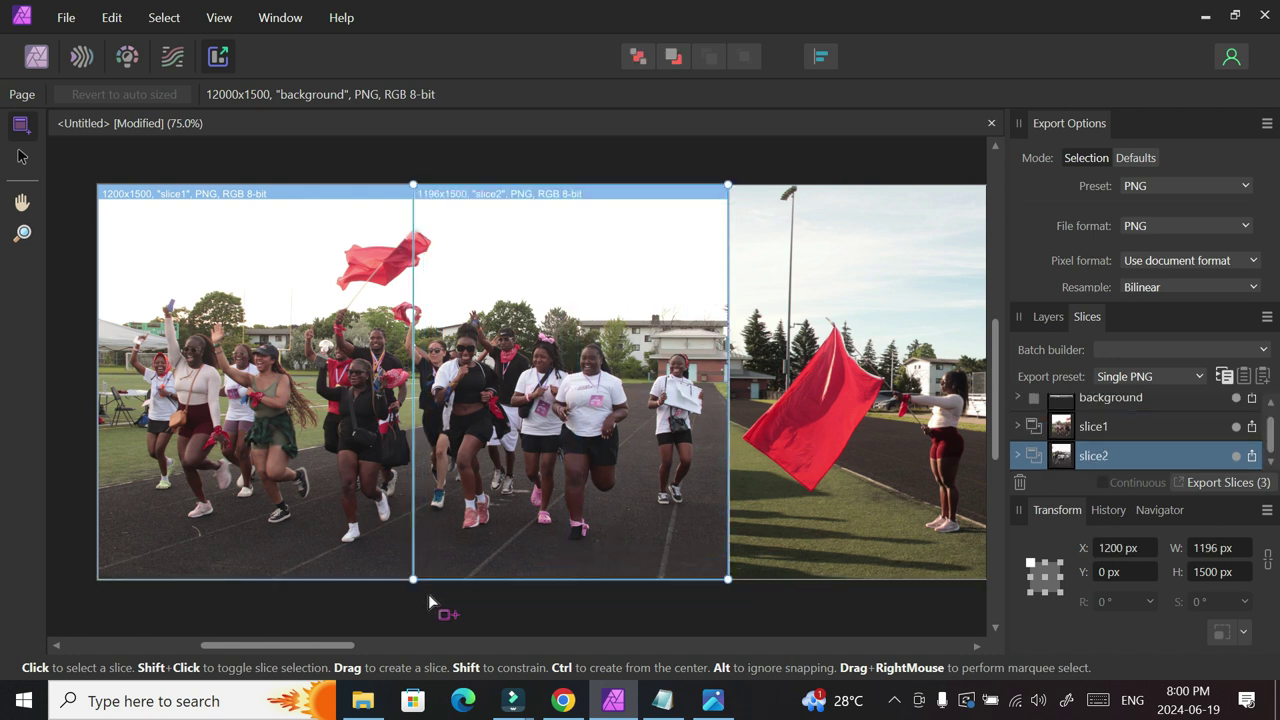
pyautogui.click(1218, 552)
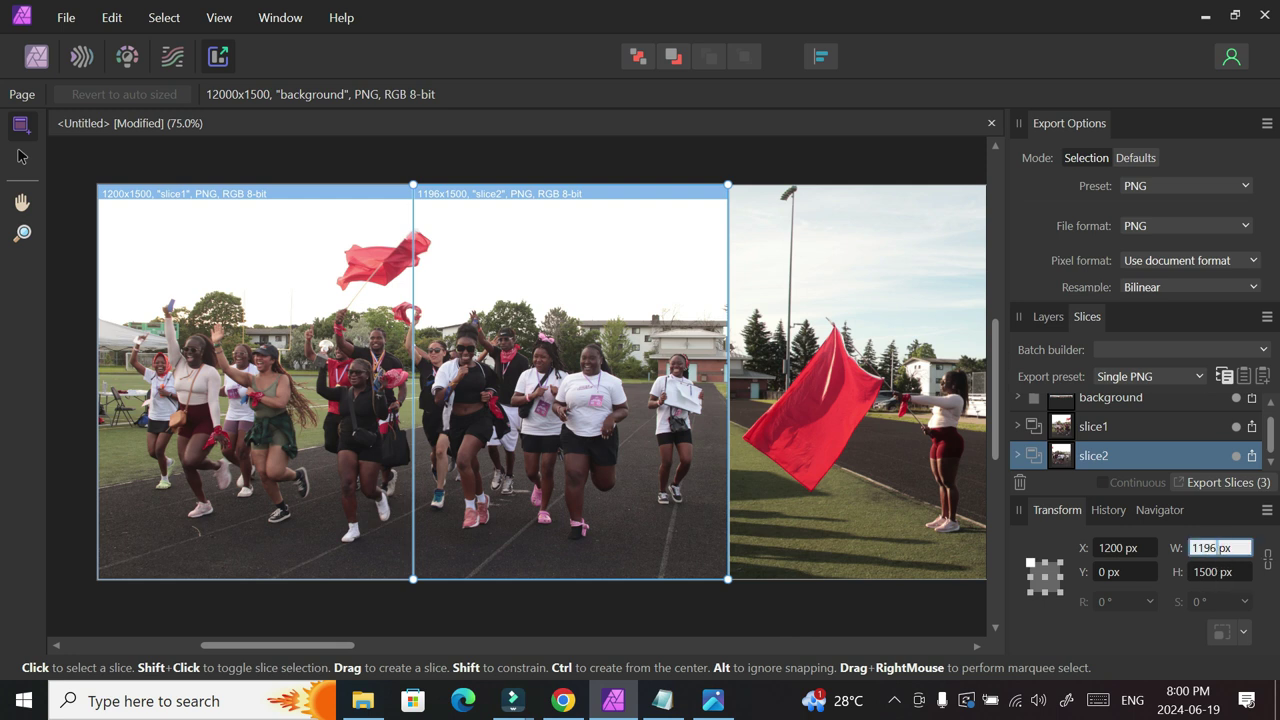
pyautogui.hotkey('ctrl', 'a')
pyautogui.write('1200')
pyautogui.press('Return')
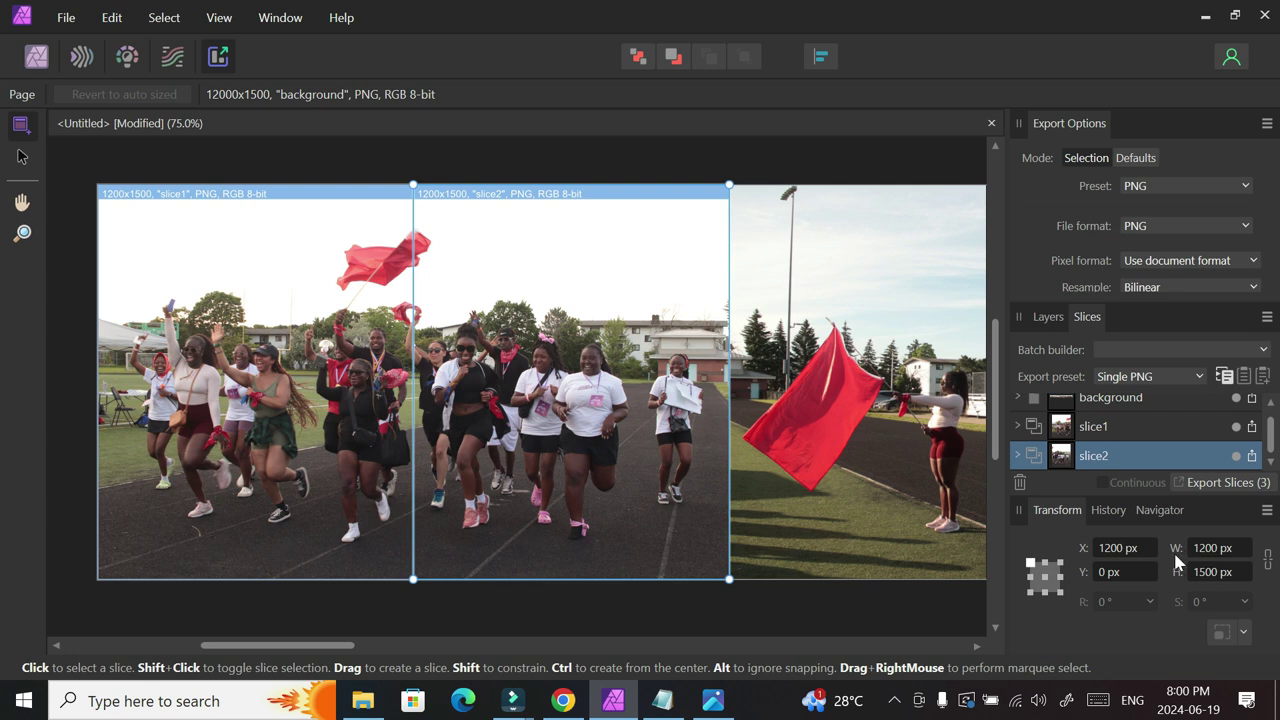
# Draw slices about 1200 px wide over the third and fourth columns, covering the full page height.
pyautogui.moveTo(337, 641); pyautogui.dragTo(442, 641)
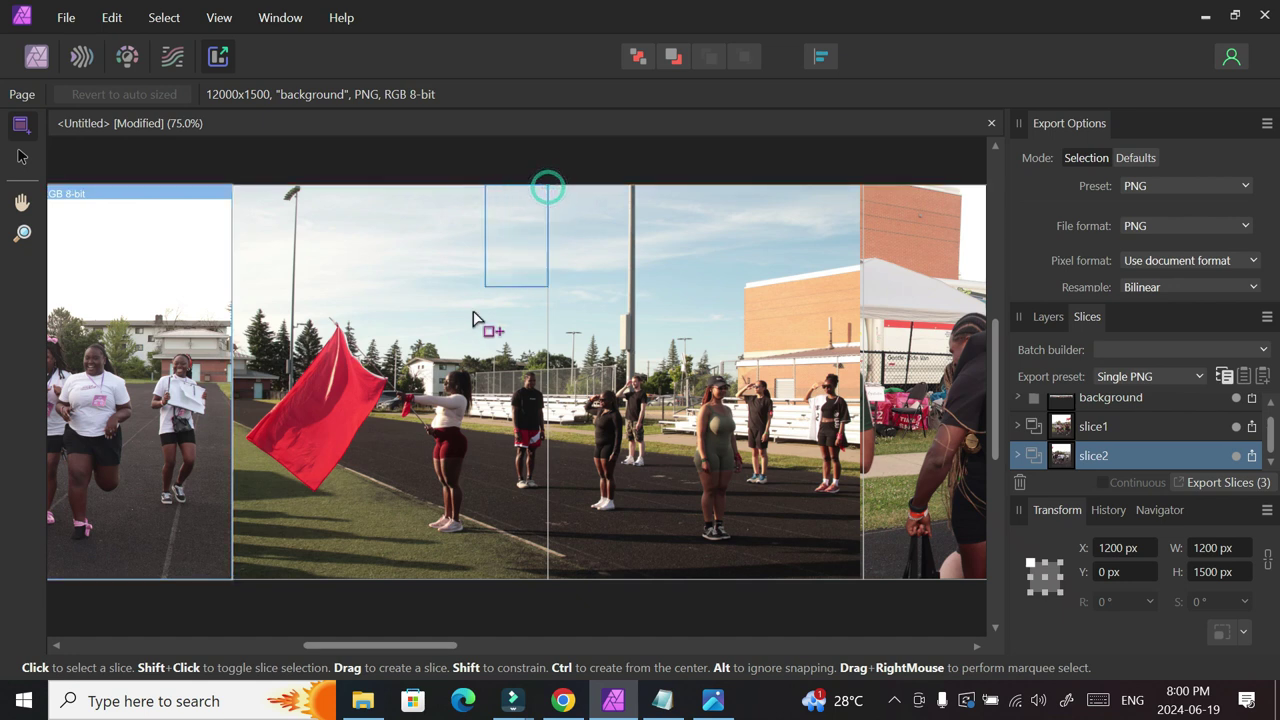
pyautogui.moveTo(240, 582); pyautogui.dragTo(239, 583)
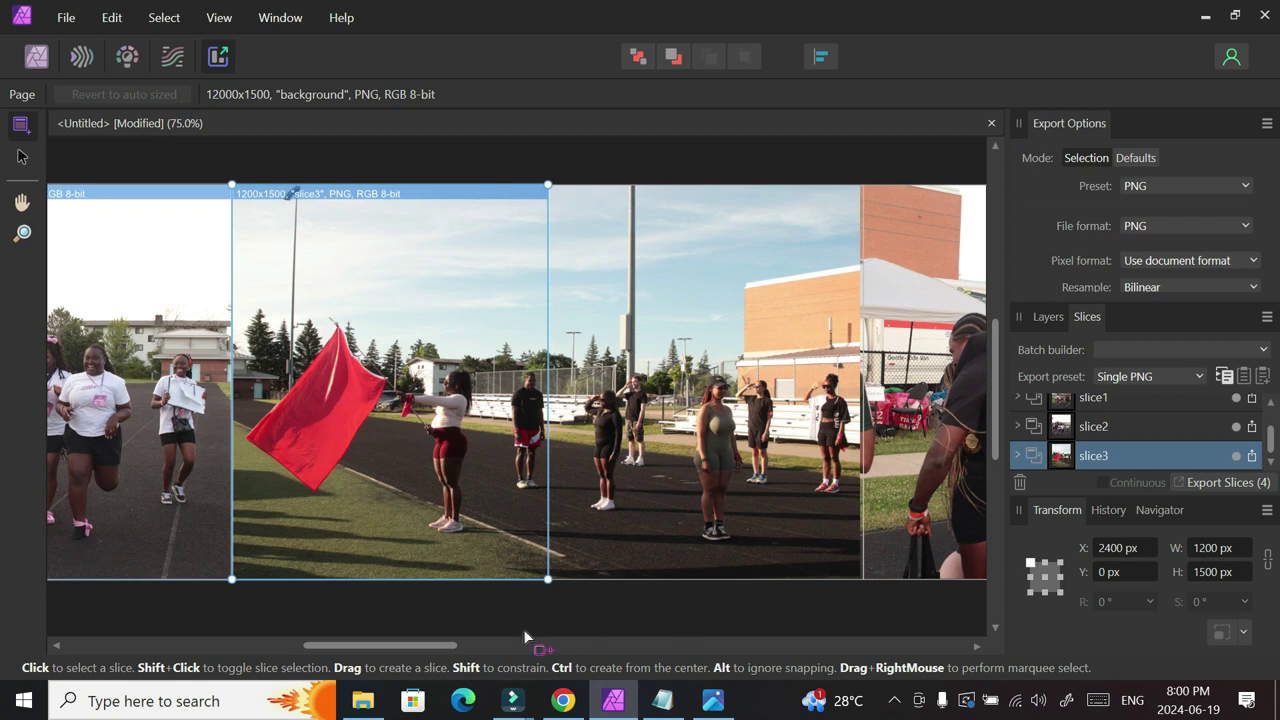
pyautogui.hscroll(4, 520, 636)
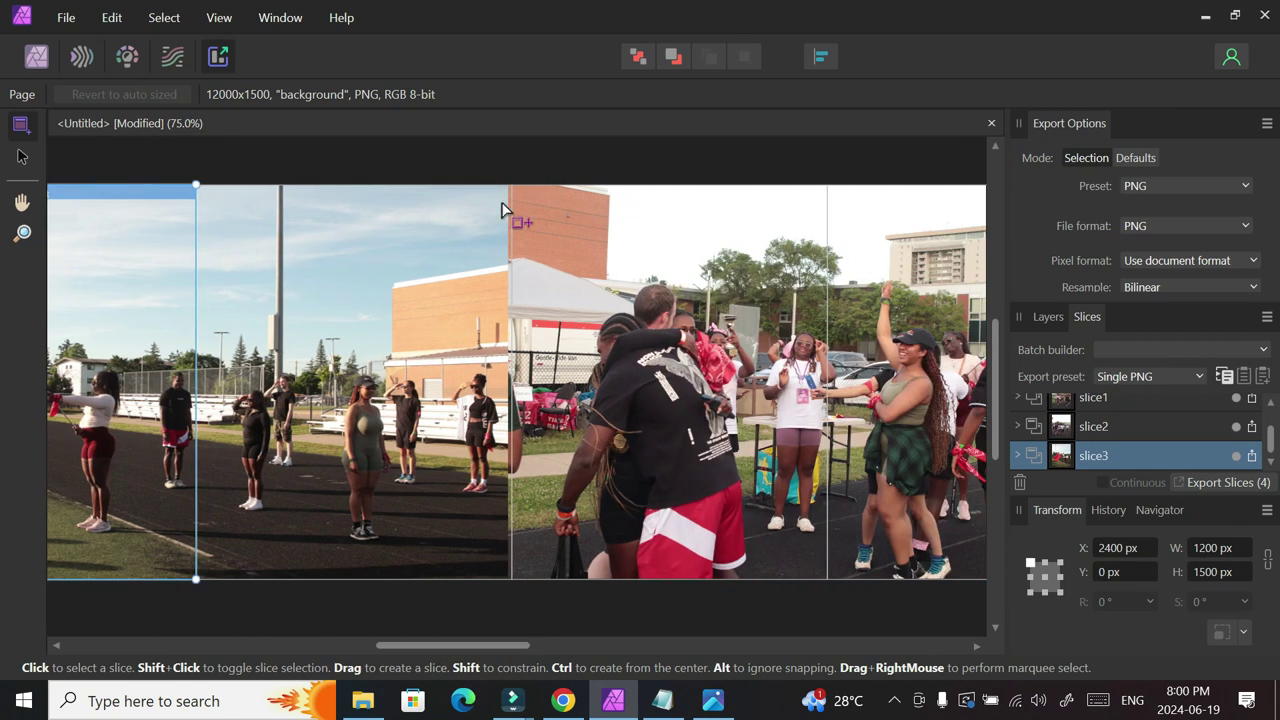
pyautogui.moveTo(508, 186); pyautogui.dragTo(196, 588)
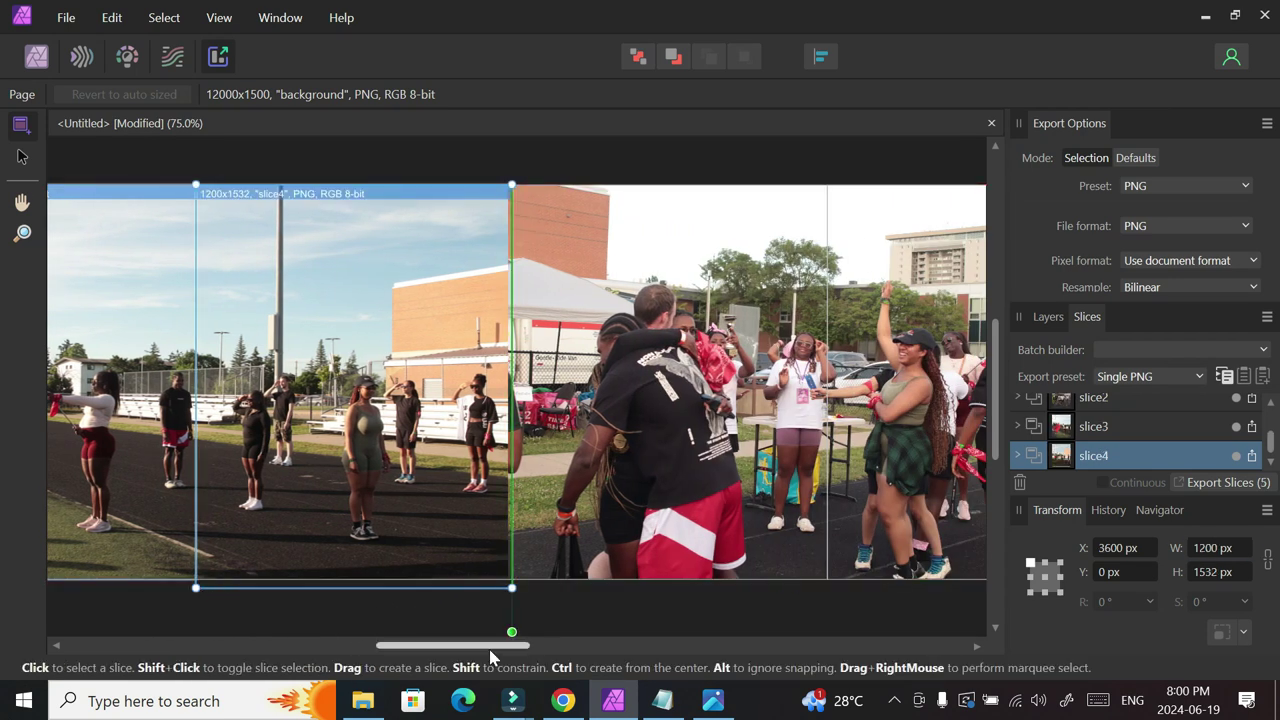
# Draw slices of about 1200 x 1500 px over the fifth and sixth columns.
pyautogui.hscroll(3, 490, 645)
pyautogui.moveTo(521, 188); pyautogui.dragTo(205, 578)
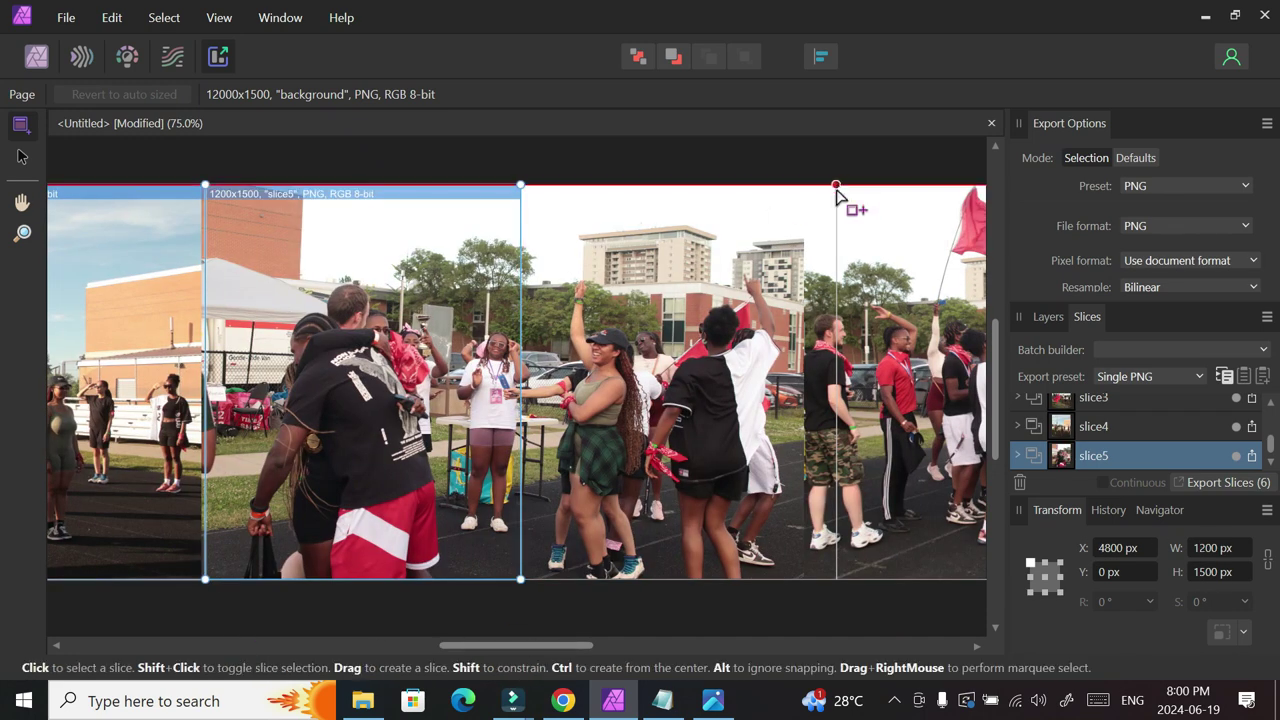
pyautogui.moveTo(836, 186); pyautogui.dragTo(522, 578)
# Draw full-height slices over the seventh and eighth columns, each starting at the previous slice's edge.
pyautogui.hscroll(4, 600, 645)
pyautogui.moveTo(703, 186)
pyautogui.mouseDown()
pyautogui.moveTo(402, 590)
pyautogui.moveTo(388, 578)
pyautogui.mouseUp()
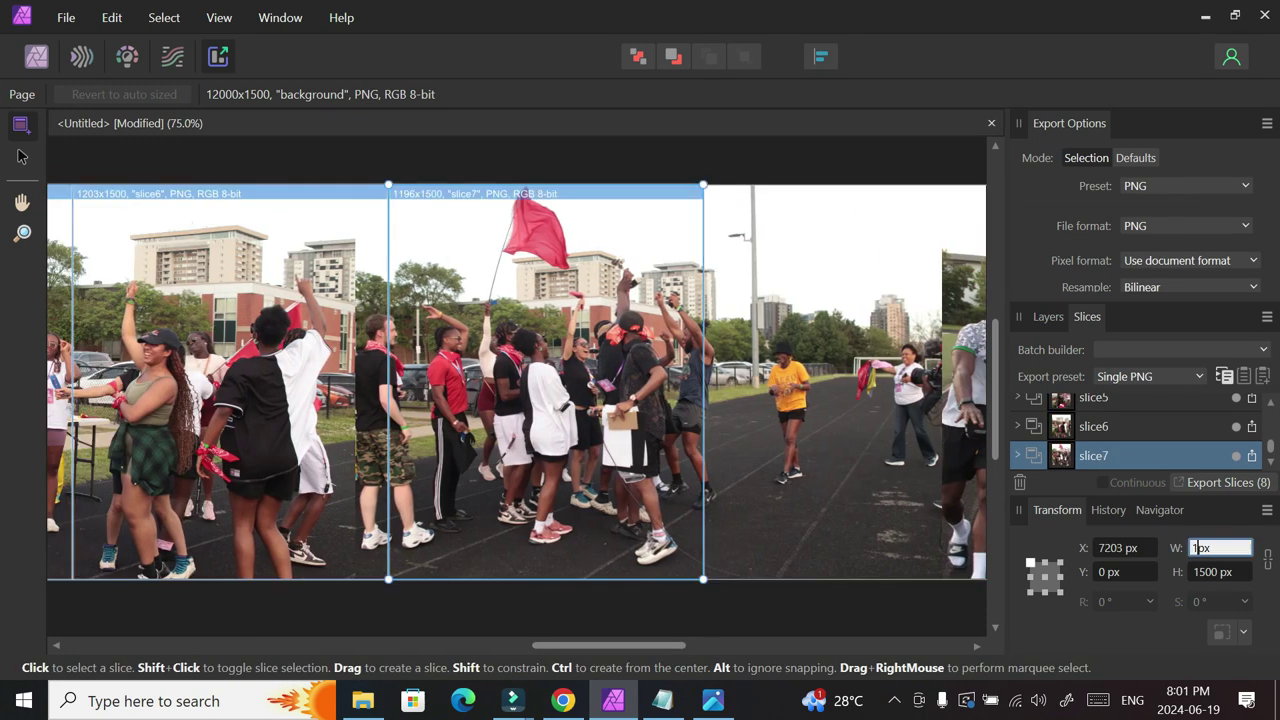
pyautogui.hscroll(4, 620, 206)
pyautogui.moveTo(606, 186); pyautogui.dragTo(289, 580)
# Draw 1200 x 1500 px slices over the ninth and tenth columns to cover the end of the carousel.
pyautogui.hscroll(3, 561, 525)
pyautogui.moveTo(603, 186); pyautogui.dragTo(288, 578)
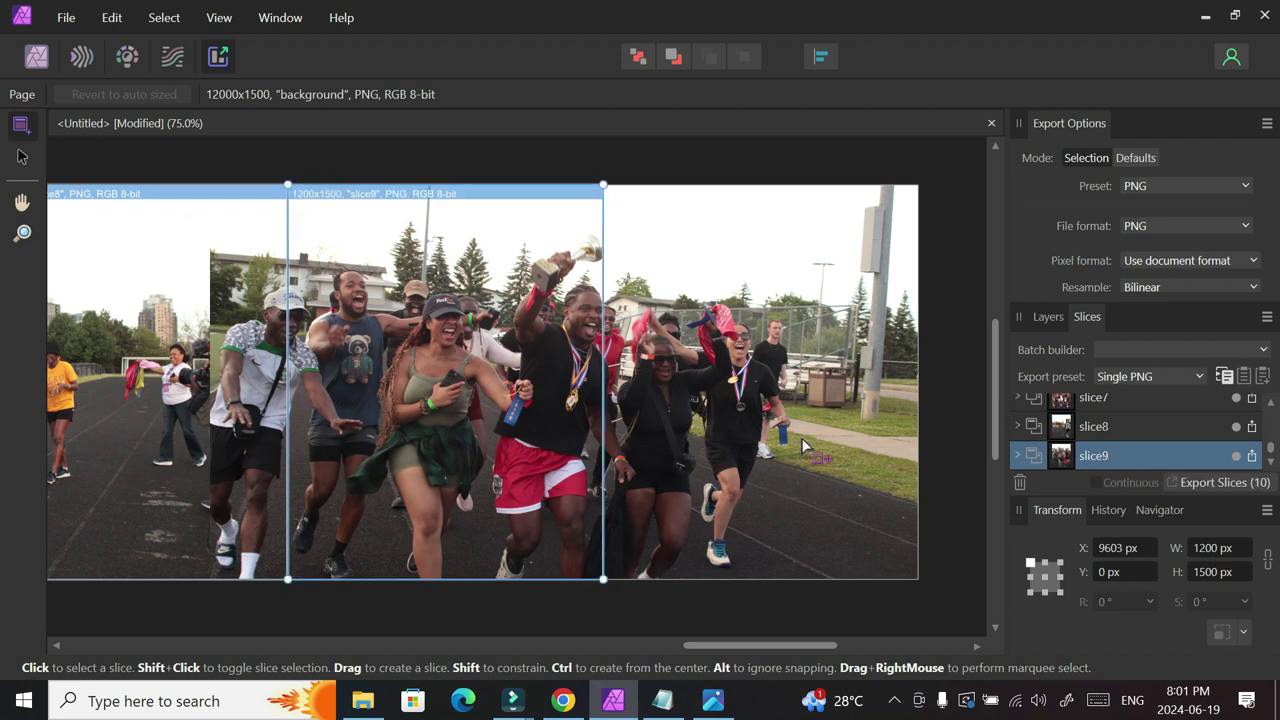
pyautogui.moveTo(918, 186); pyautogui.dragTo(603, 578)
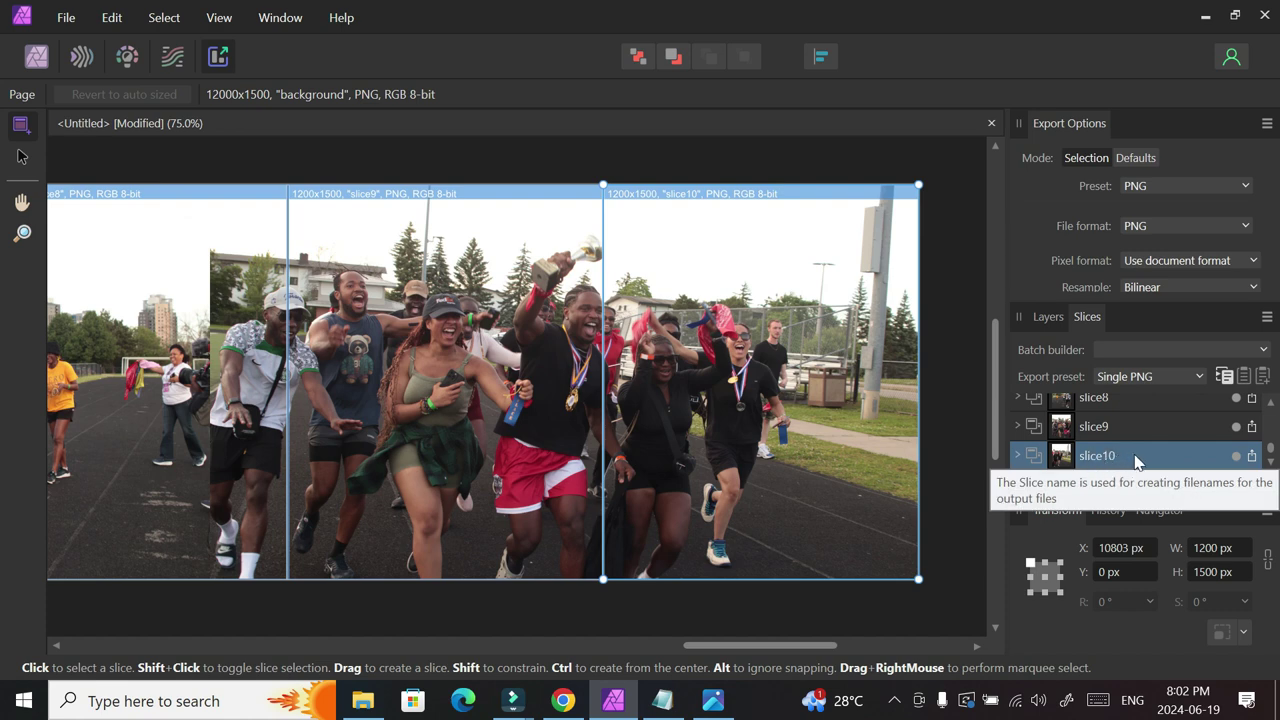
pyautogui.click(805, 652)
pyautogui.moveTo(805, 652)
pyautogui.mouseDown()
pyautogui.moveTo(210, 644)
pyautogui.moveTo(909, 634)
pyautogui.moveTo(783, 648)
pyautogui.moveTo(816, 644)
pyautogui.mouseUp()
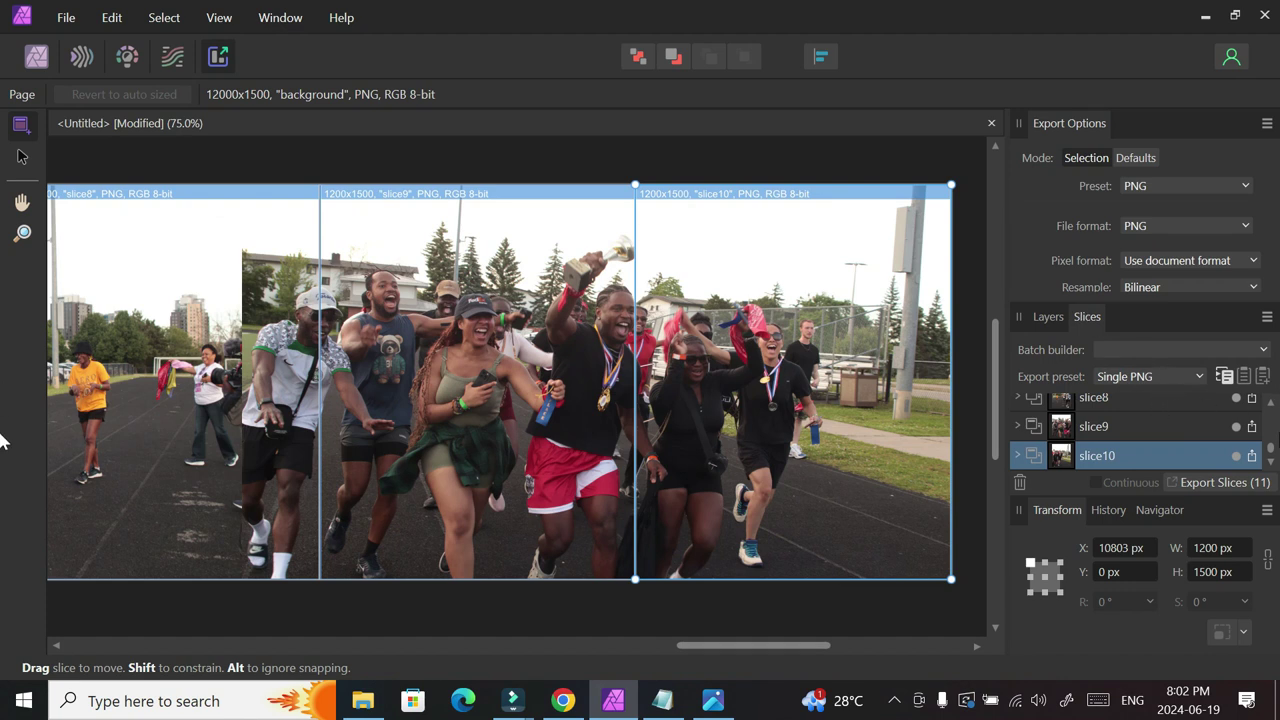
pyautogui.click(1148, 383)
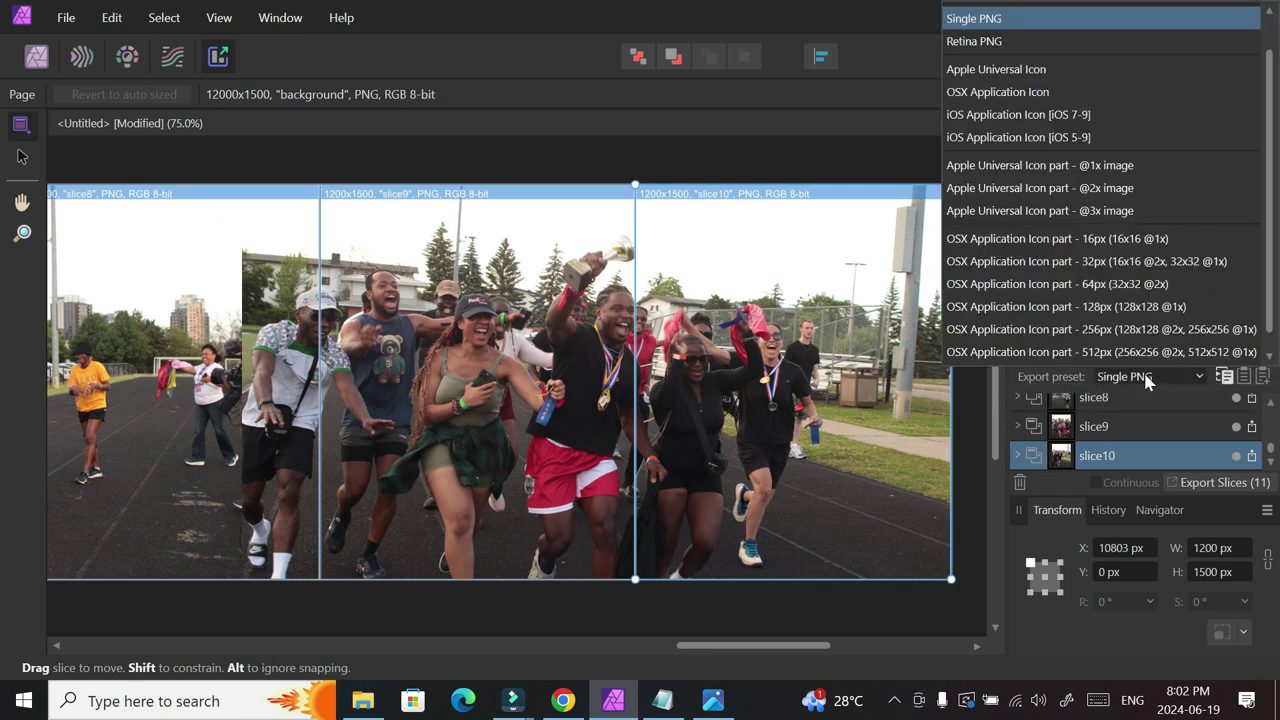
pyautogui.click(1145, 380)
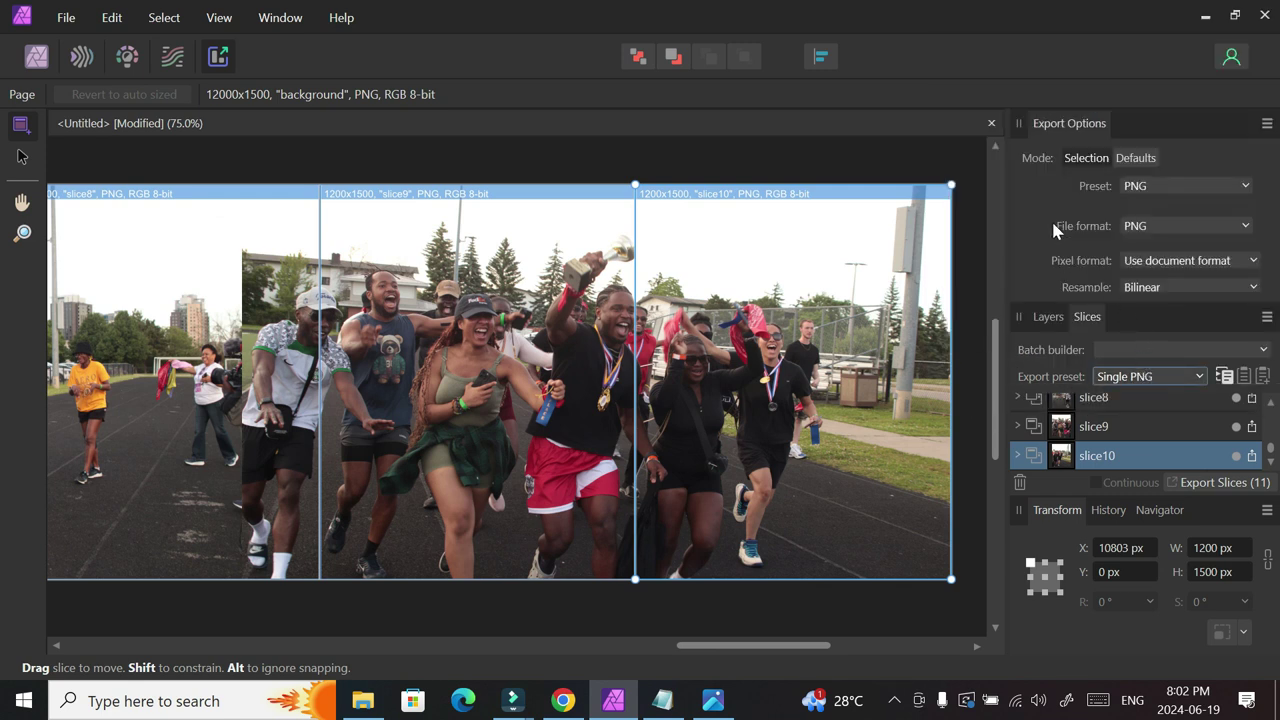
pyautogui.click(1160, 185)
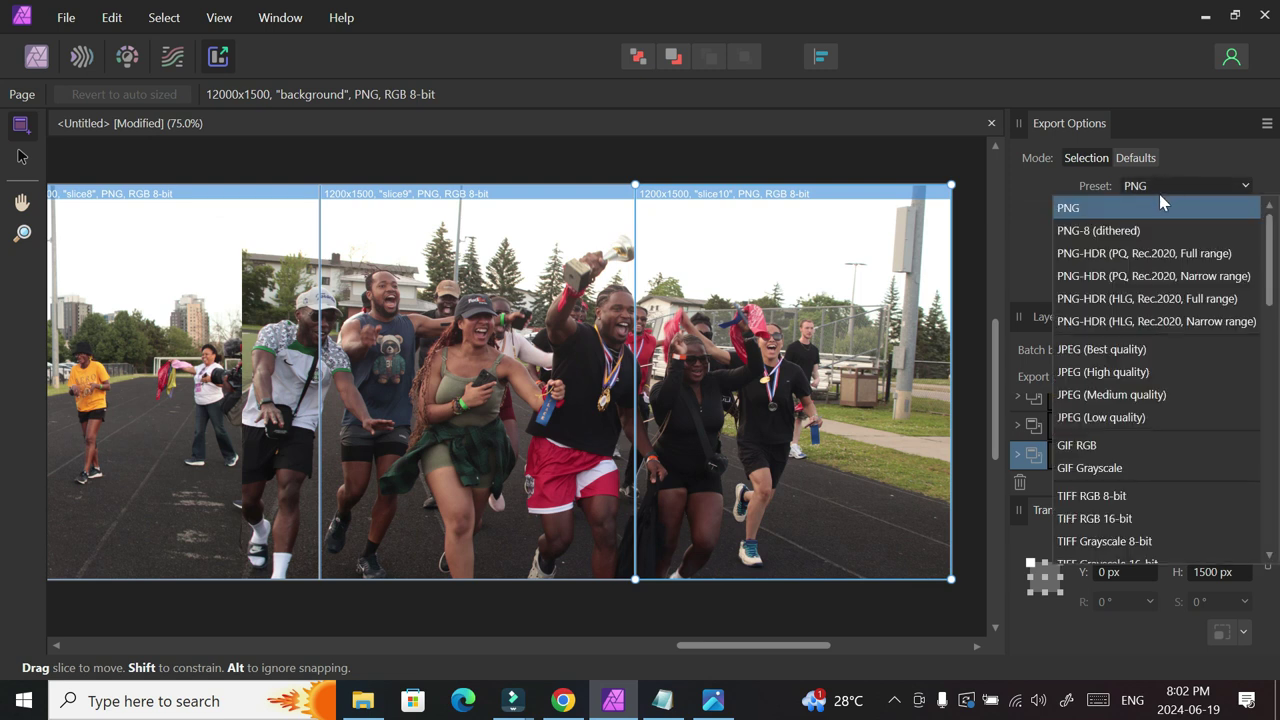
pyautogui.click(1159, 200)
# Set the export preset of slice10 to Single JPEG (High quality).
pyautogui.click(1150, 376)
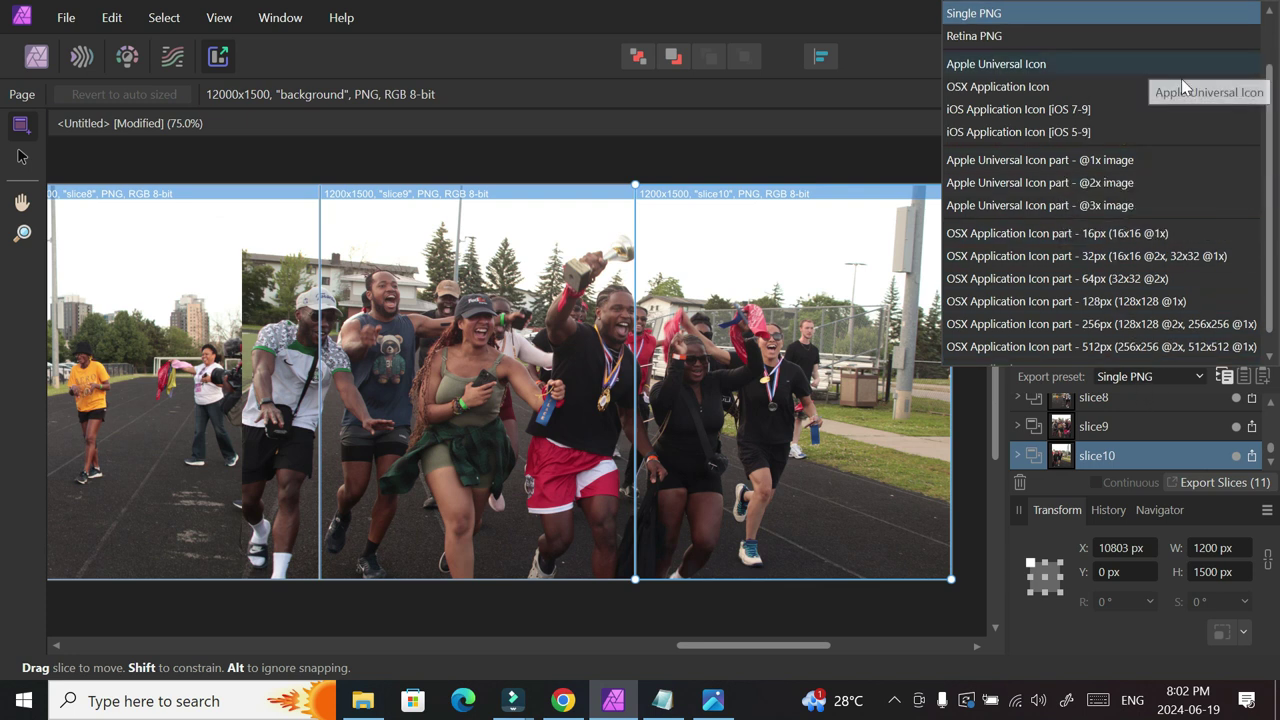
pyautogui.moveTo(1268, 75); pyautogui.dragTo(1268, 20)
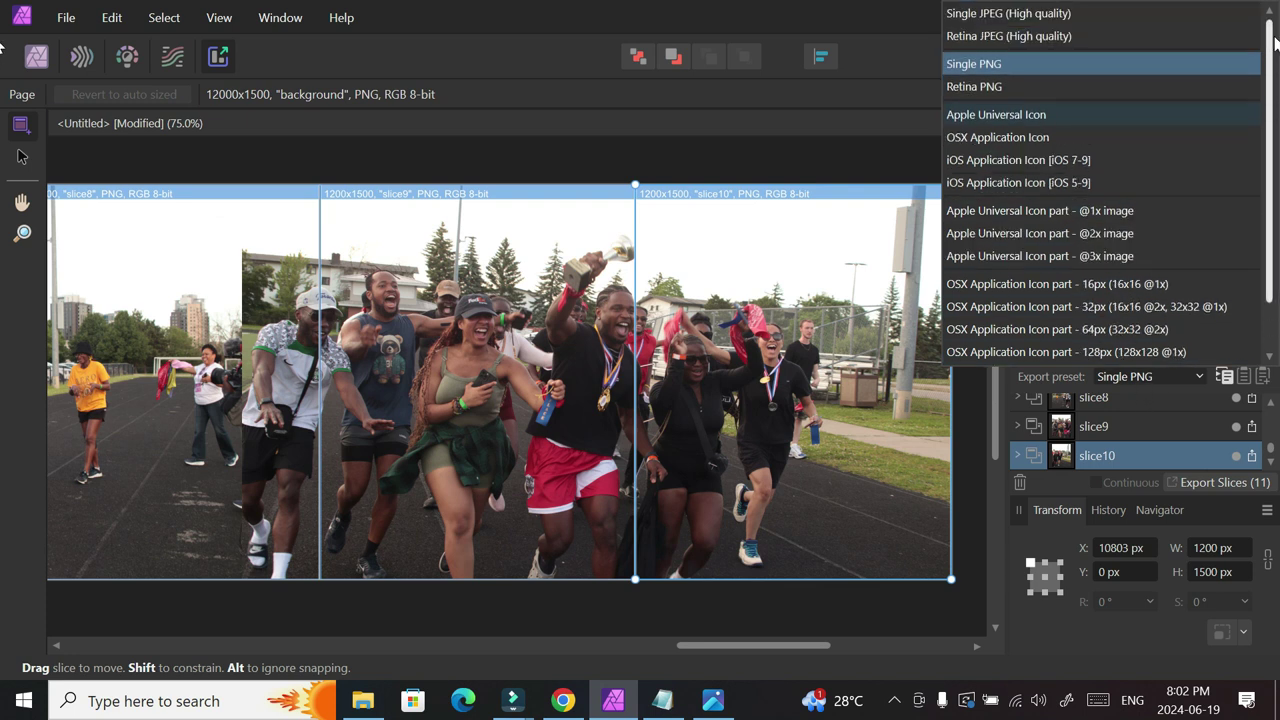
pyautogui.click(1043, 17)
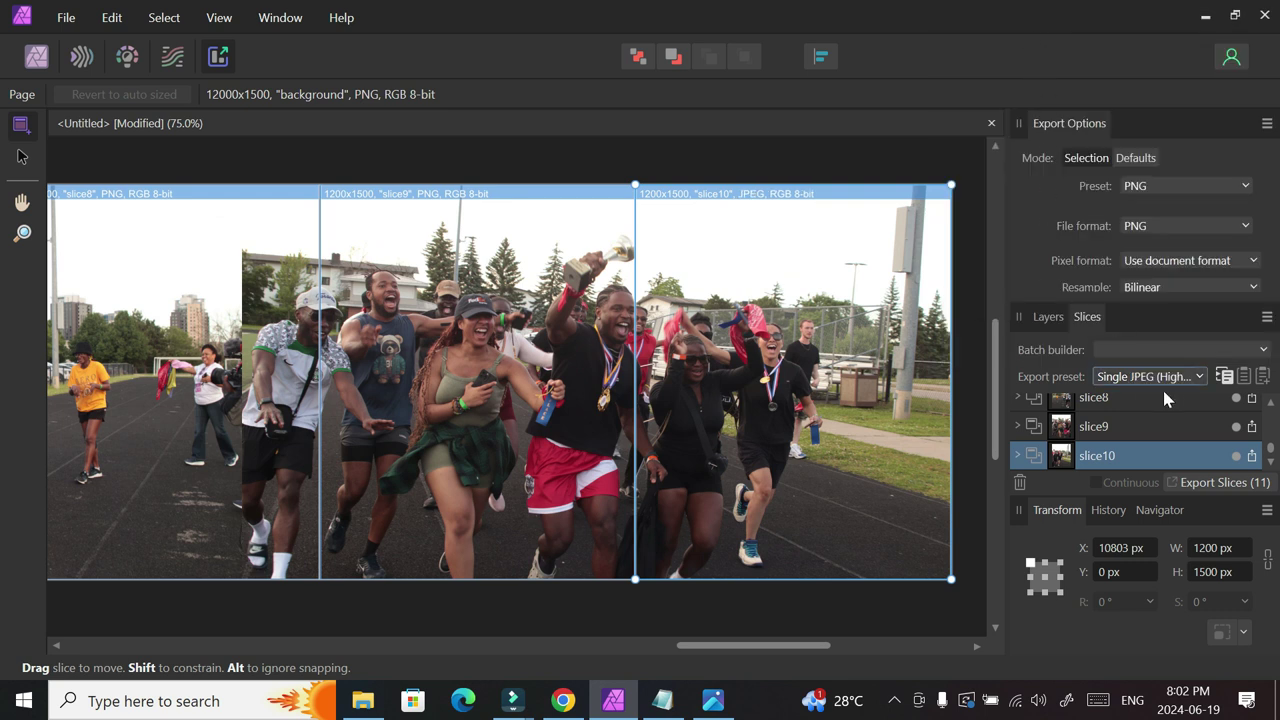
pyautogui.click(1200, 376)
pyautogui.scroll(-1, 1195, 355)
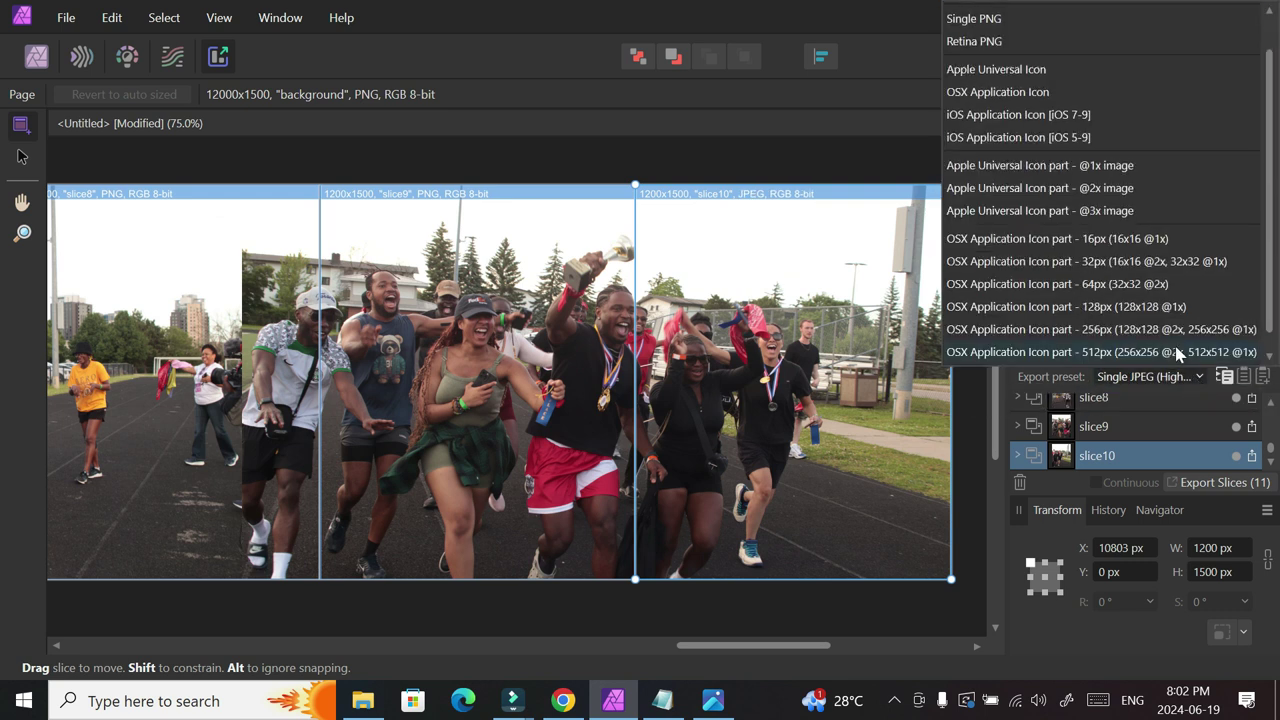
pyautogui.scroll(-1, 1157, 340)
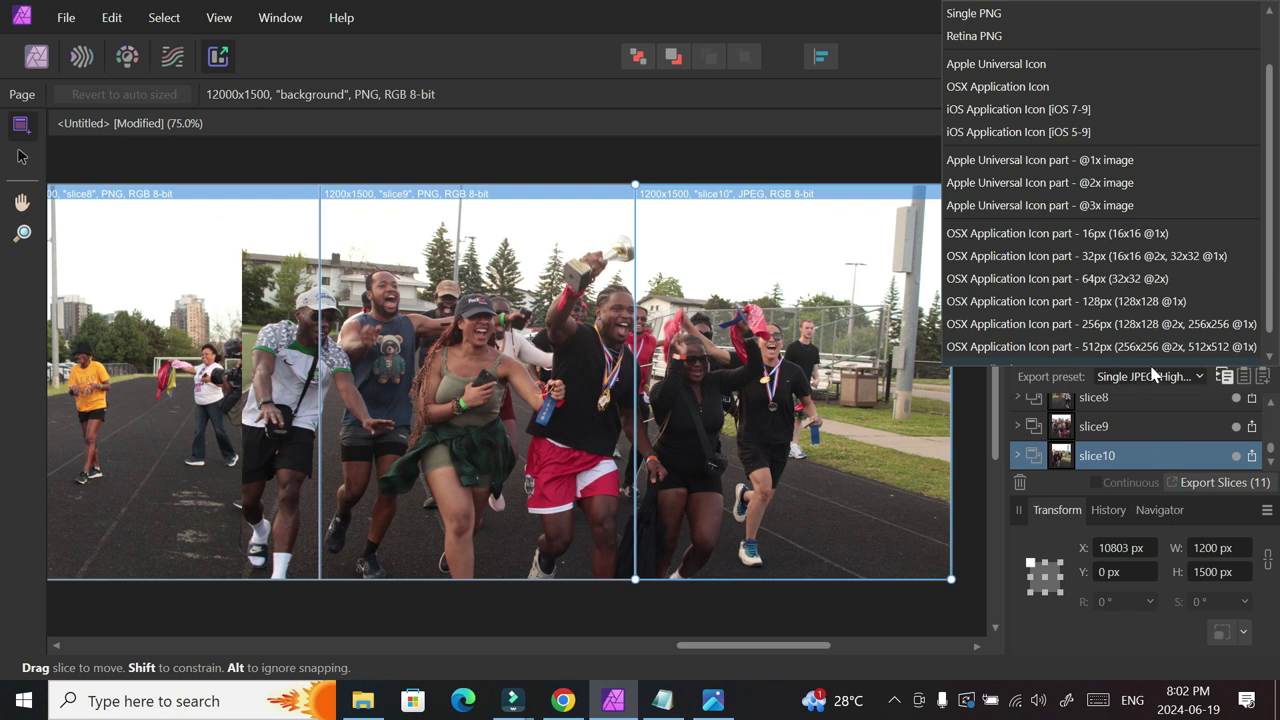
pyautogui.click(1156, 376)
# Select slice9 and set its export preset to Single JPEG (High quality).
pyautogui.click(1126, 426)
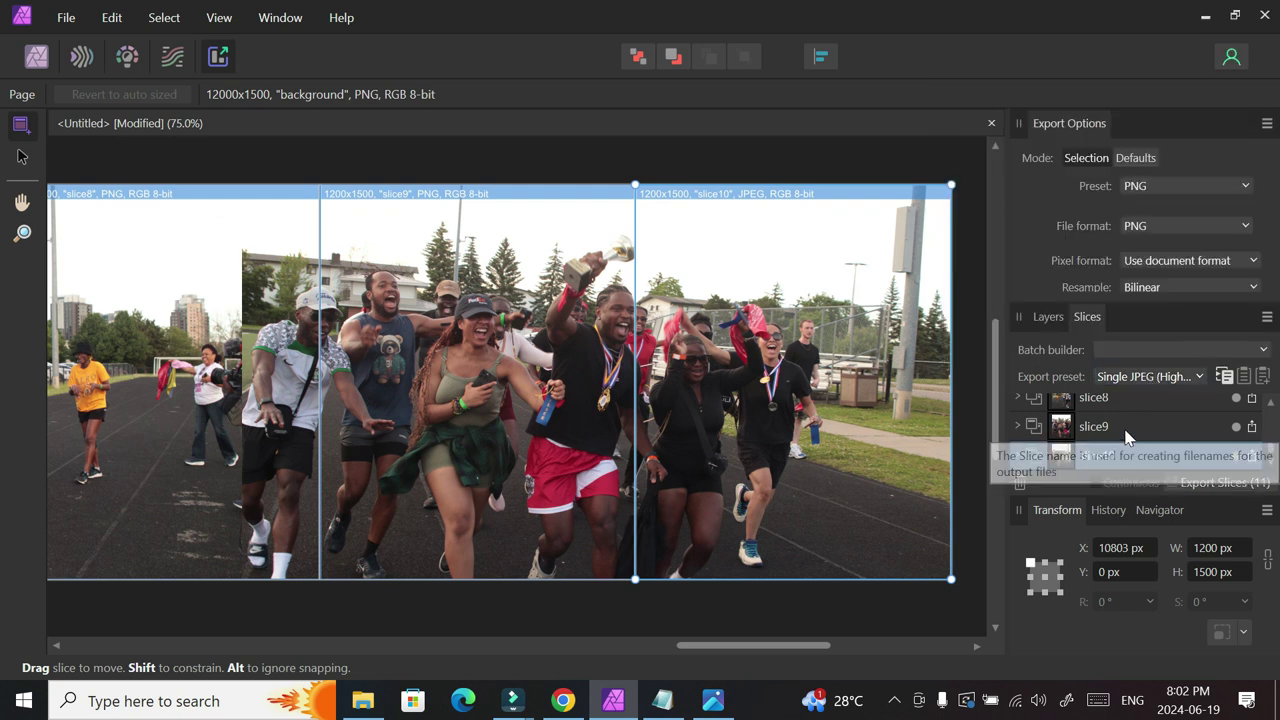
pyautogui.click(1199, 377)
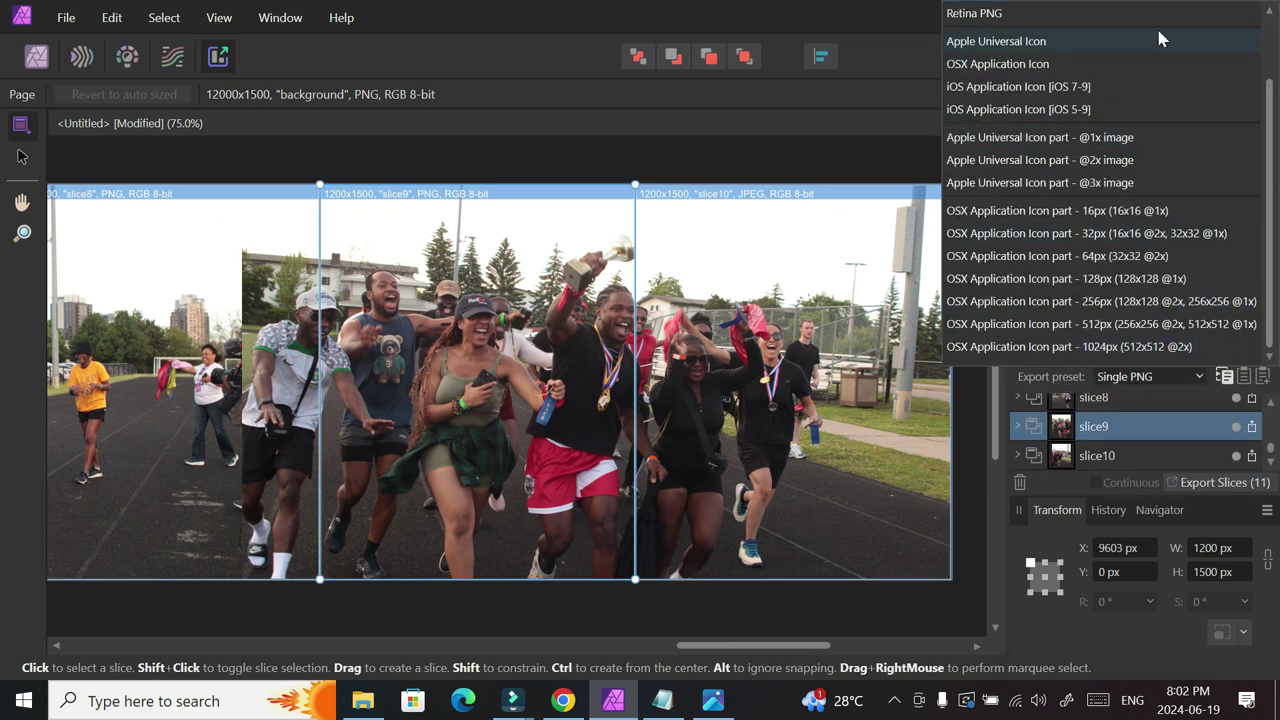
pyautogui.scroll(1, 1265, 50)
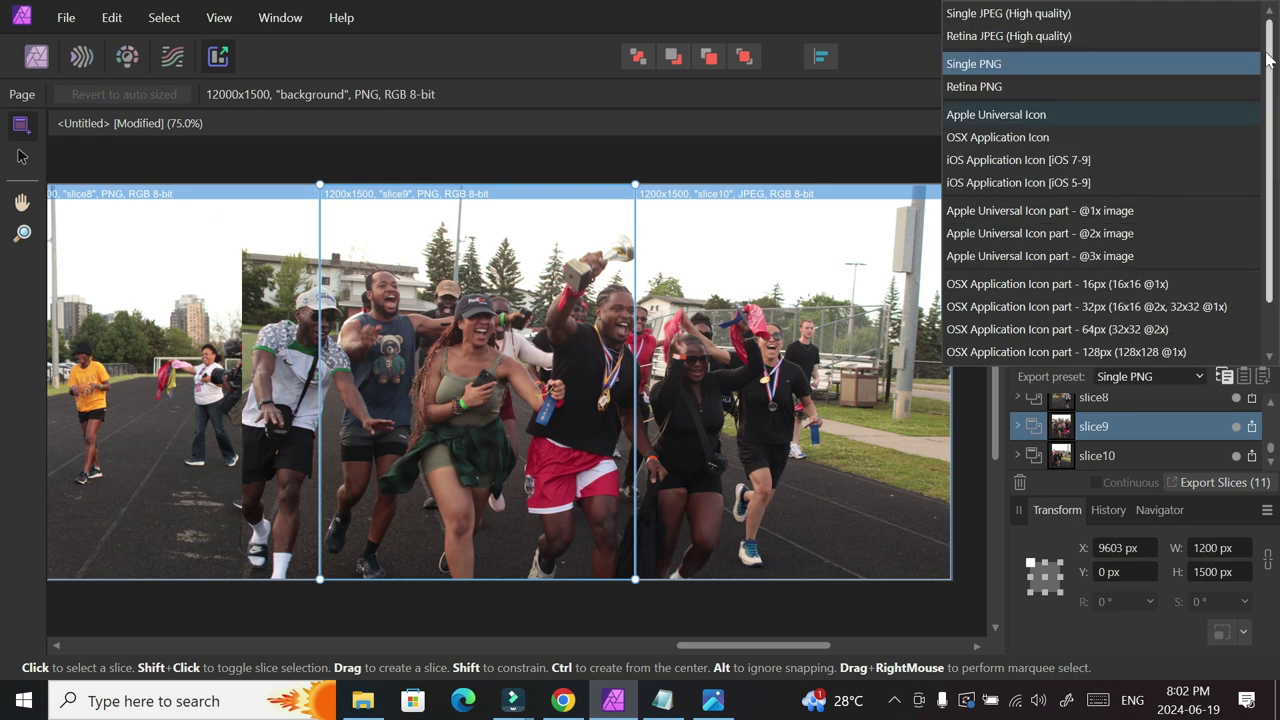
pyautogui.click(1075, 14)
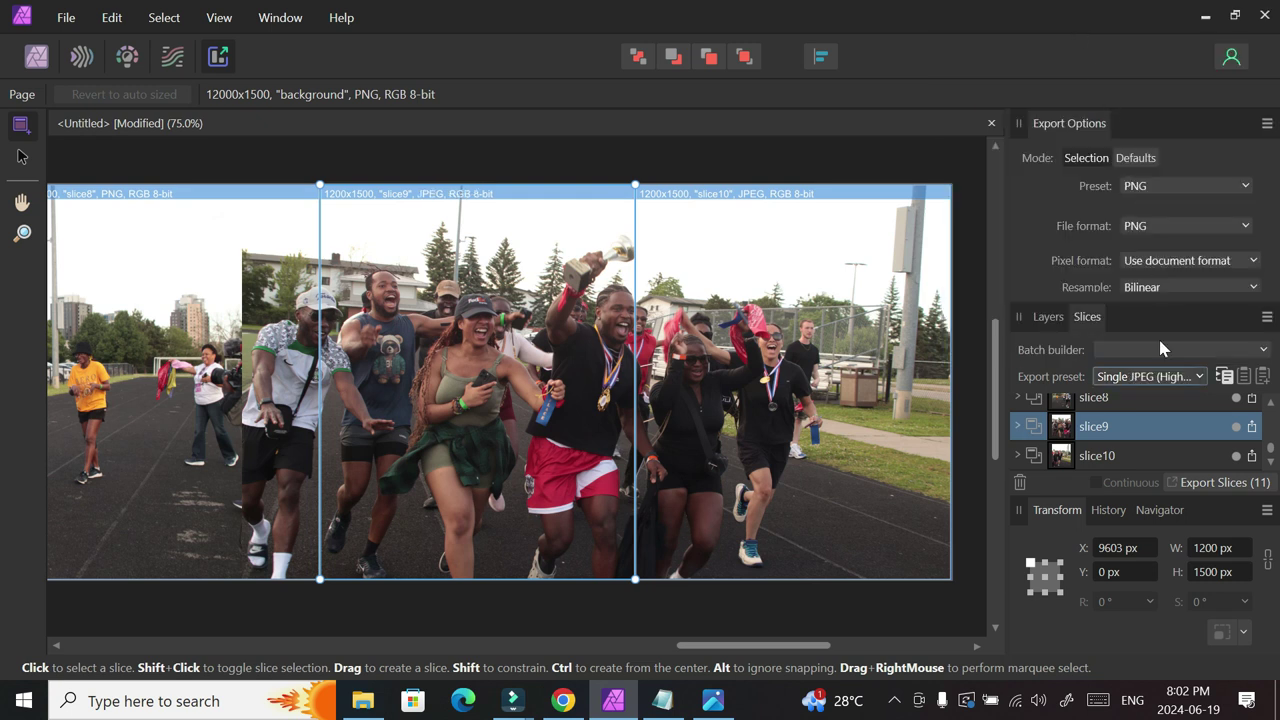
# Set the export preset of slice8, slice7 and slice6 to Single JPEG (High quality), one slice at a time.
pyautogui.click(1178, 400)
pyautogui.click(1199, 377)
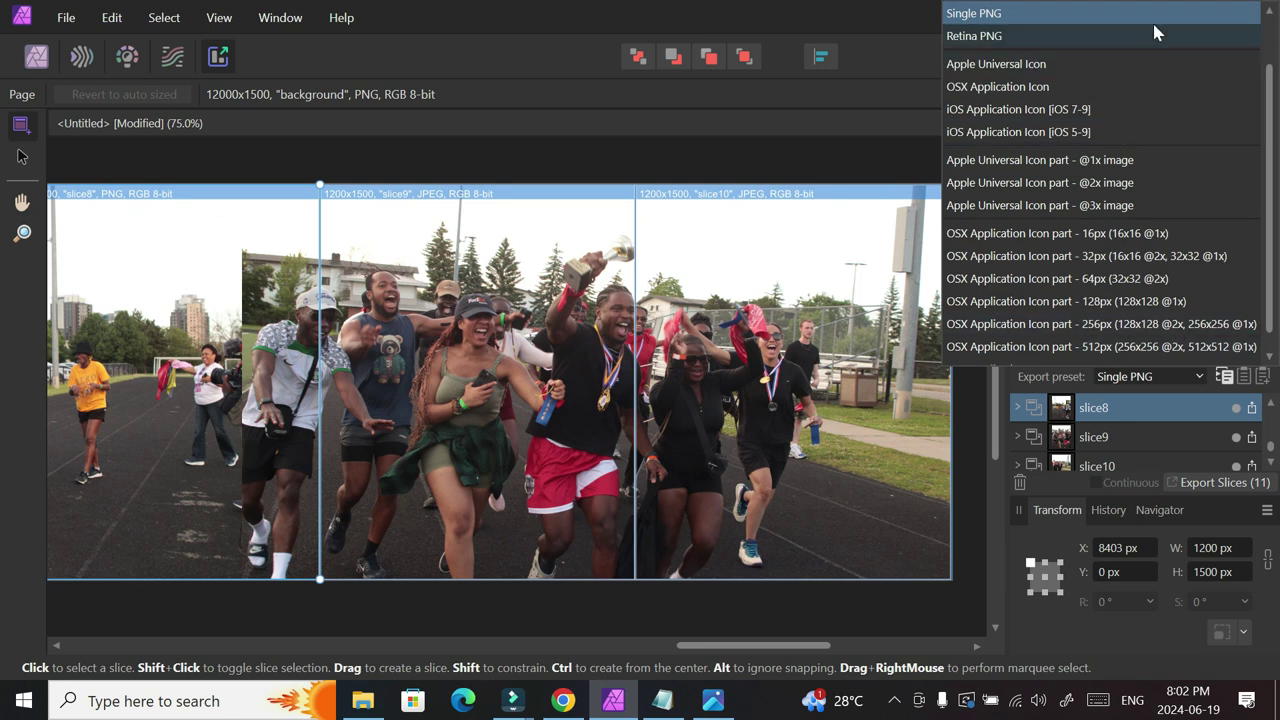
pyautogui.click(1152, 18)
pyautogui.scroll(1, 1150, 436)
pyautogui.click(1150, 407)
pyautogui.click(1199, 377)
pyautogui.click(1152, 18)
pyautogui.scroll(1, 1150, 436)
pyautogui.click(1150, 407)
pyautogui.click(1199, 377)
pyautogui.click(1152, 18)
# Set the export preset of the remaining PNG slices, from slice5 up the list to slice2, to Single JPEG (High quality).
pyautogui.scroll(1, 1150, 436)
pyautogui.click(1150, 407)
pyautogui.click(1199, 377)
pyautogui.click(1152, 18)
pyautogui.scroll(1, 1150, 436)
pyautogui.click(1150, 407)
pyautogui.click(1199, 377)
pyautogui.click(1152, 18)
pyautogui.scroll(3, 1150, 436)
pyautogui.click(1150, 407)
pyautogui.click(1199, 377)
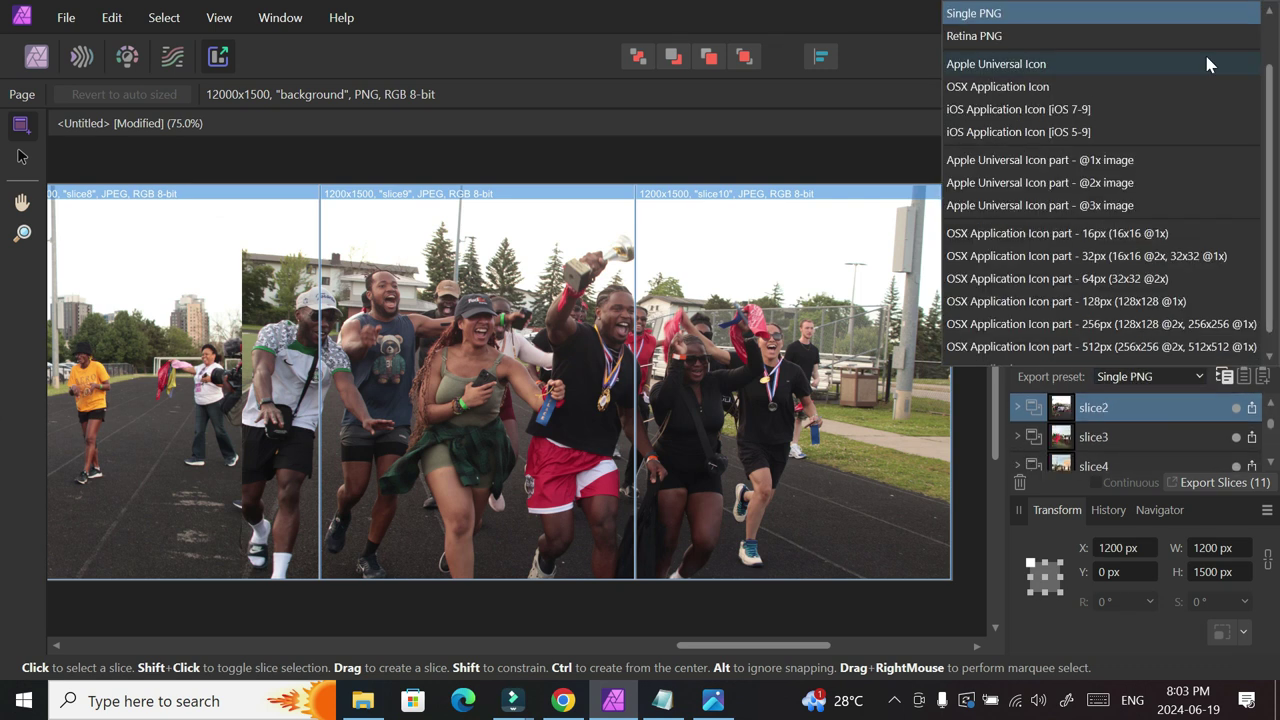
pyautogui.click(1180, 367)
# Check the presets of slice9 and slice10, and exclude the background from the slices being exported.
pyautogui.scroll(-8, 1135, 448)
pyautogui.click(1150, 451)
pyautogui.scroll(-1, 1160, 450)
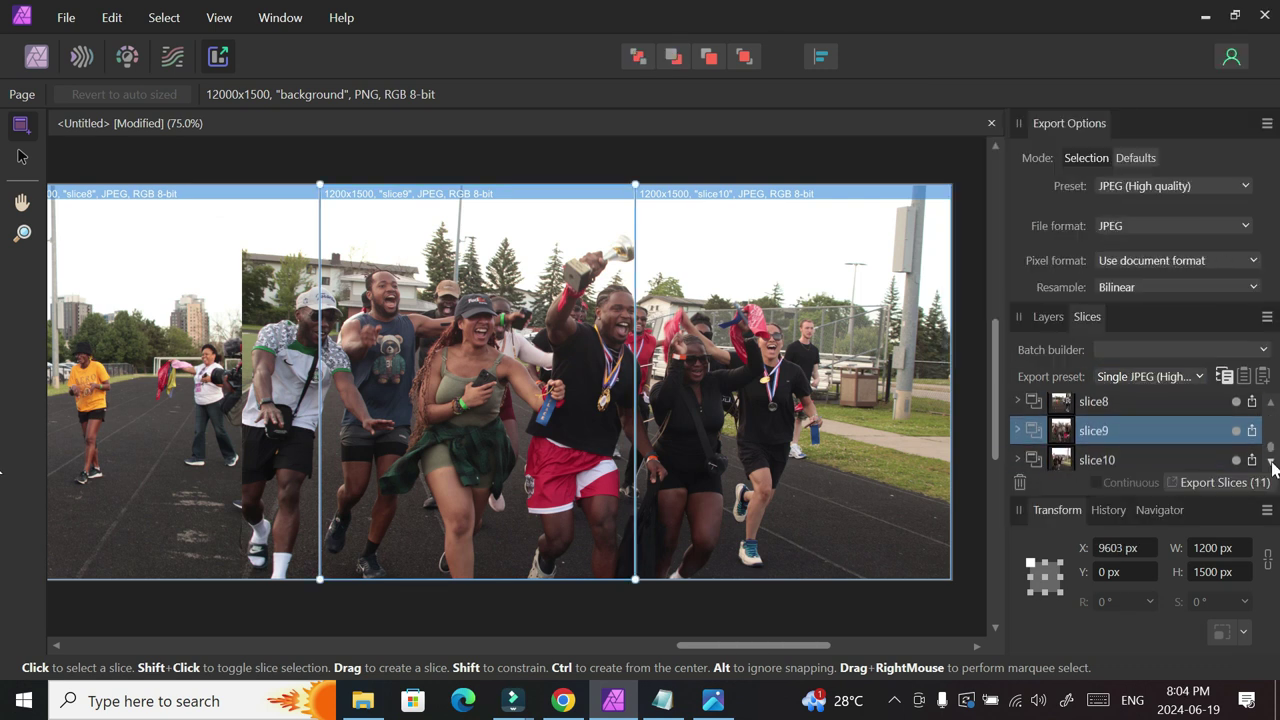
pyautogui.click(1168, 457)
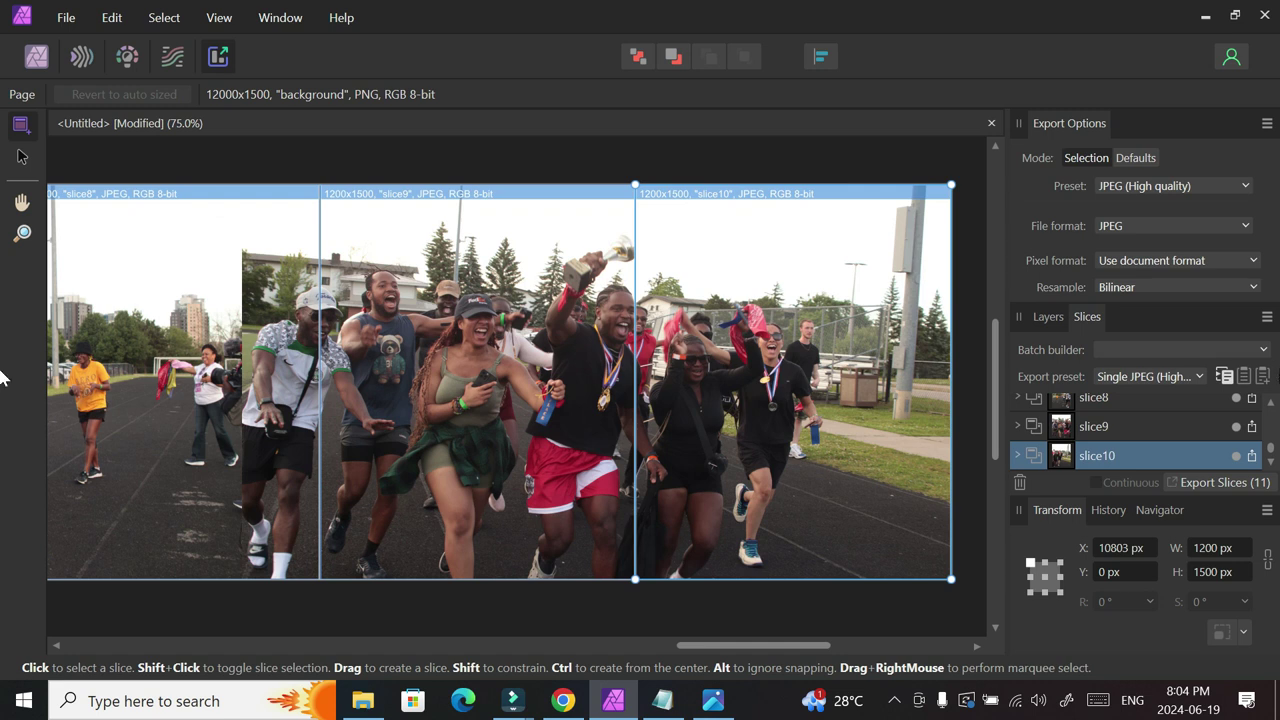
pyautogui.moveTo(1272, 453); pyautogui.dragTo(1277, 413)
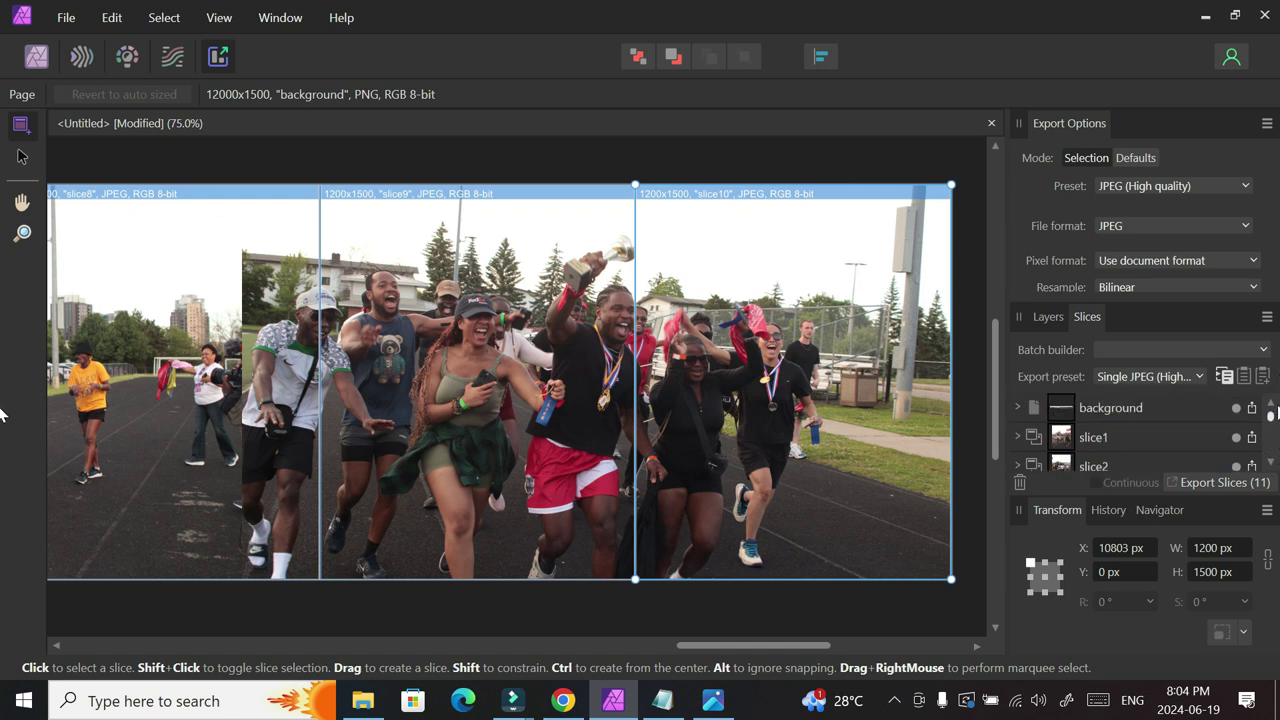
pyautogui.click(1236, 408)
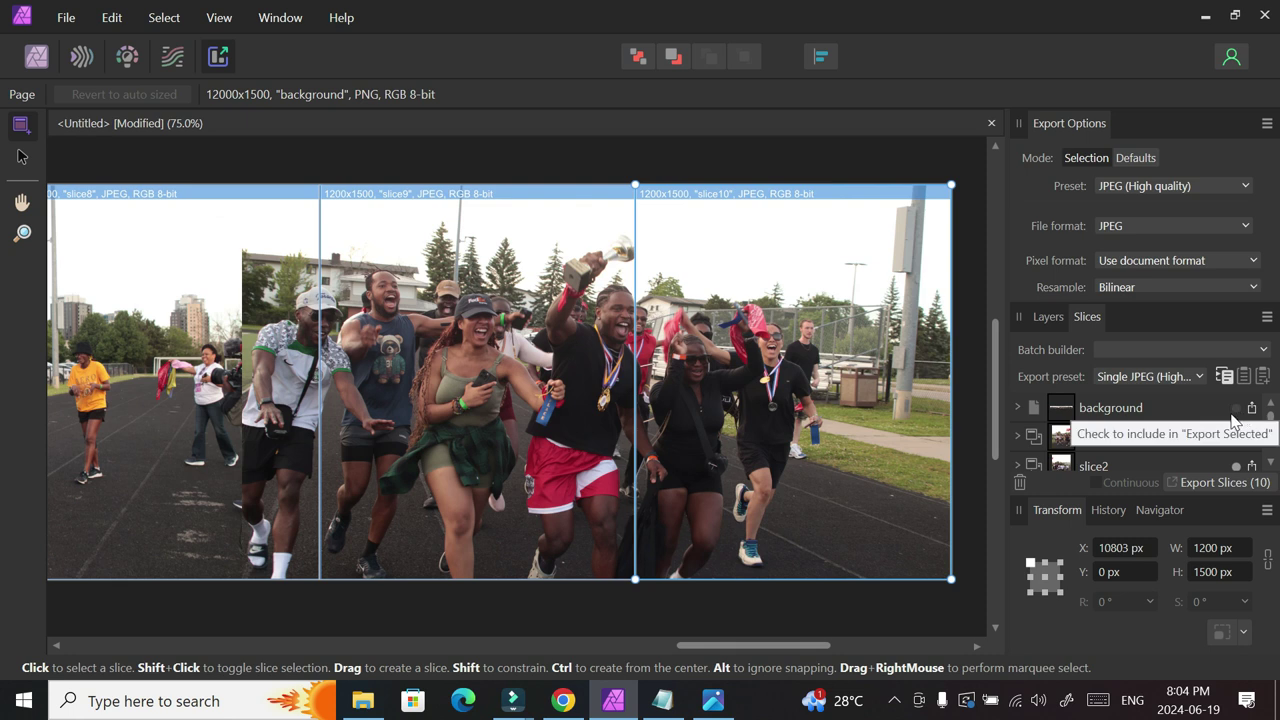
# Start exporting the ten slices and choose the IG upload folder on the Desktop as the destination.
pyautogui.click(1220, 484)
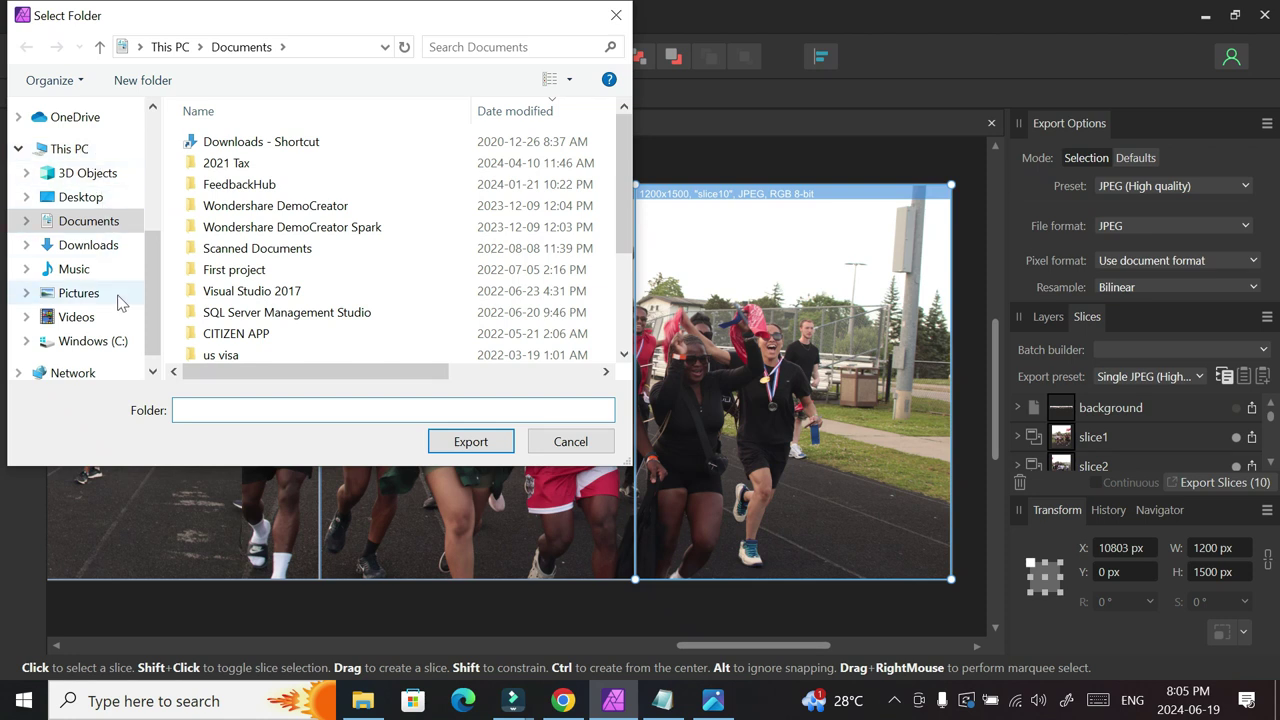
pyautogui.click(100, 197)
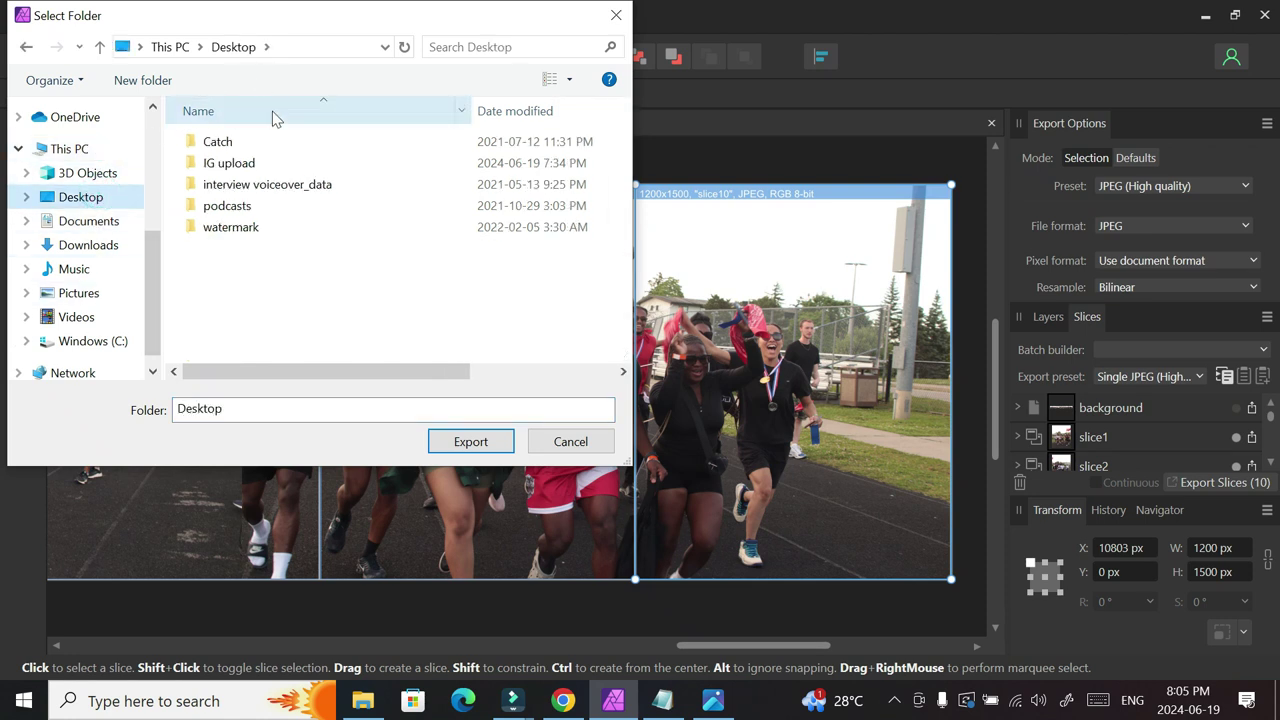
pyautogui.click(249, 167)
pyautogui.doubleClick(249, 167)
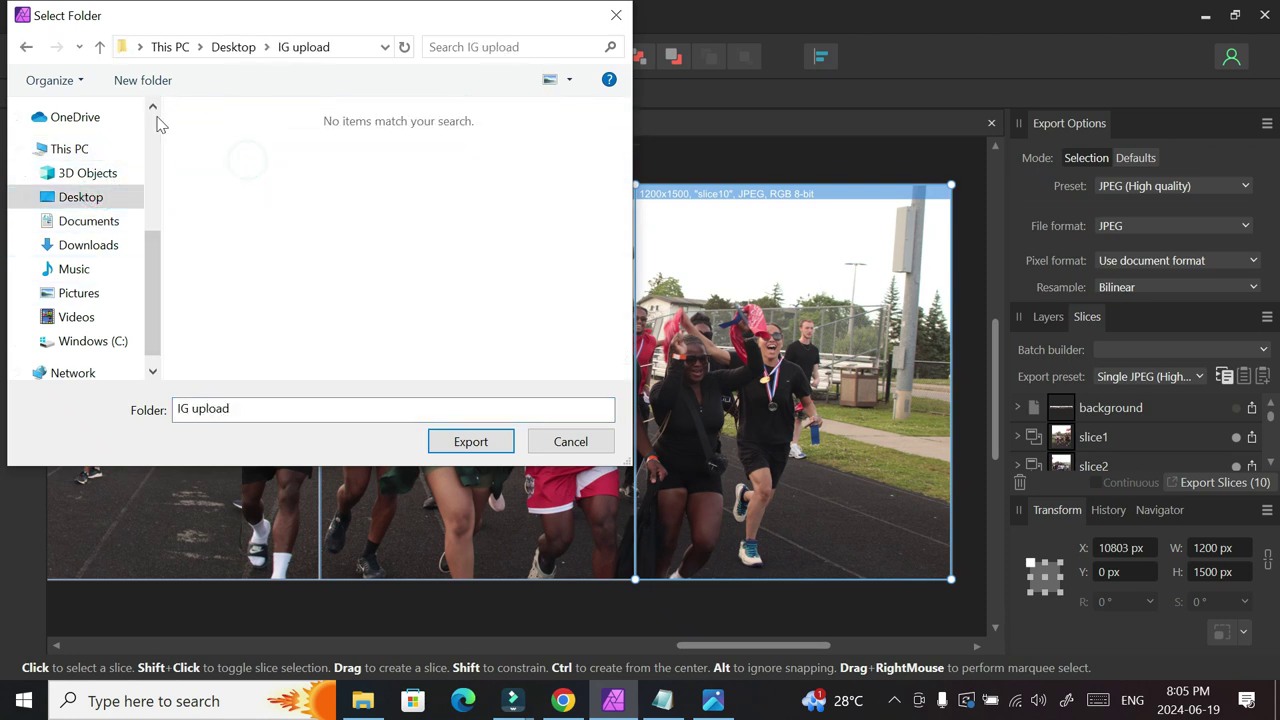
# Create a subfolder named slices inside IG upload and export the slices into it.
pyautogui.click(142, 80)
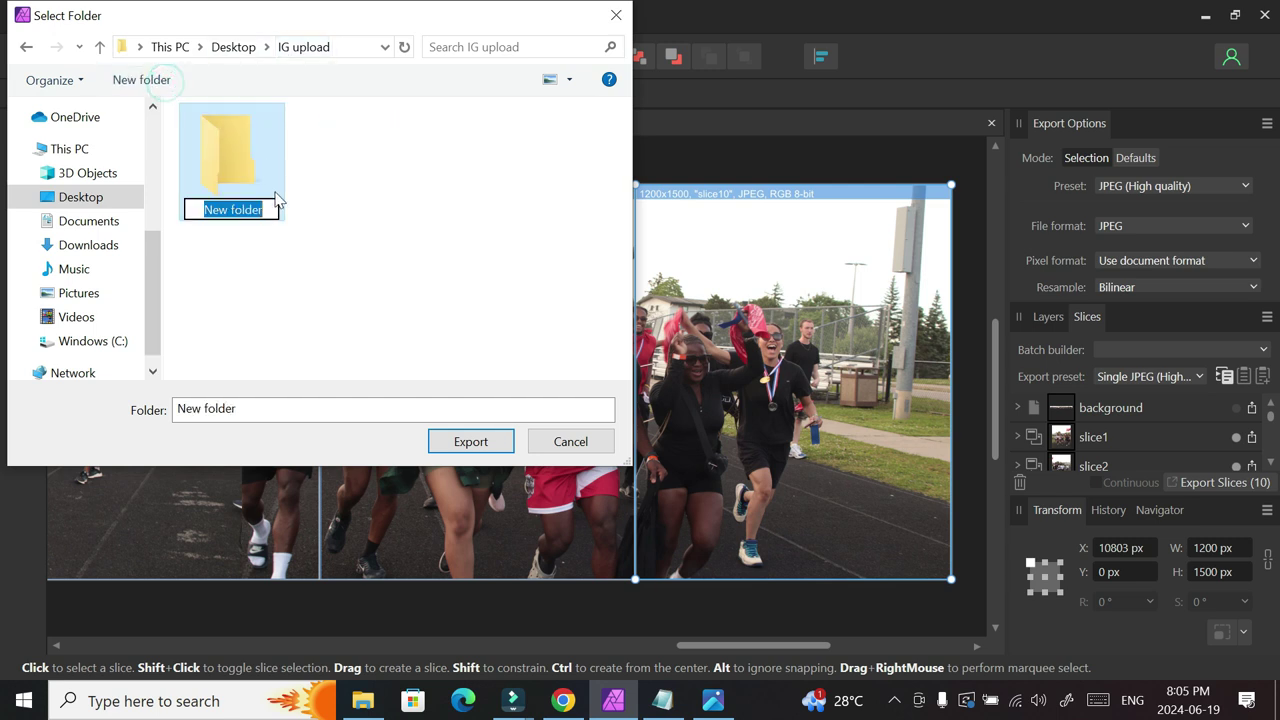
pyautogui.write('s')
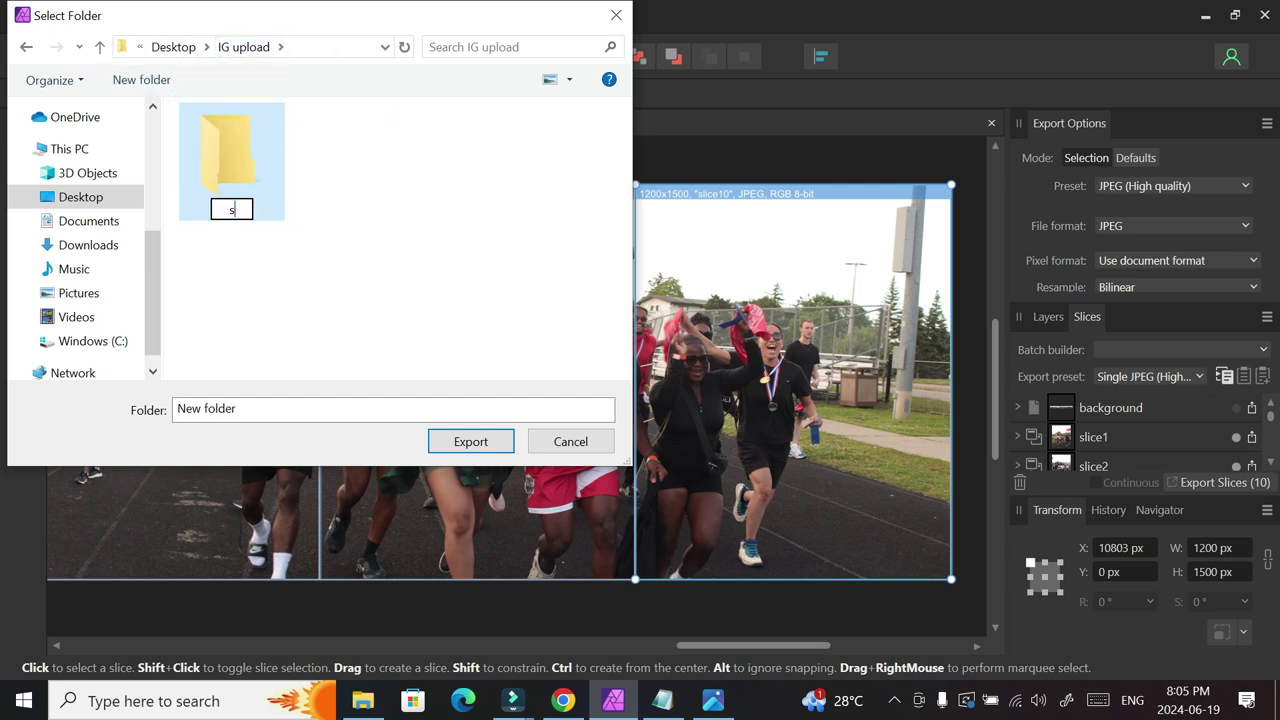
pyautogui.write('lices')
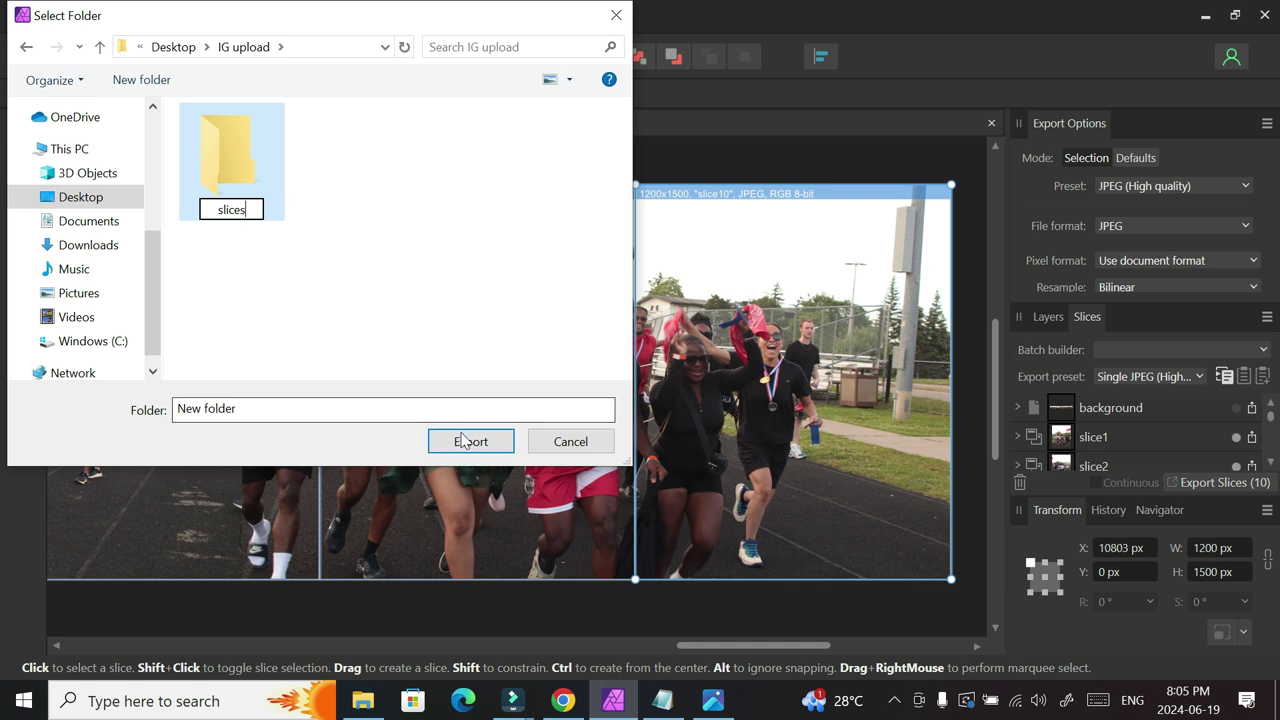
pyautogui.press('Return')
pyautogui.press('Return')
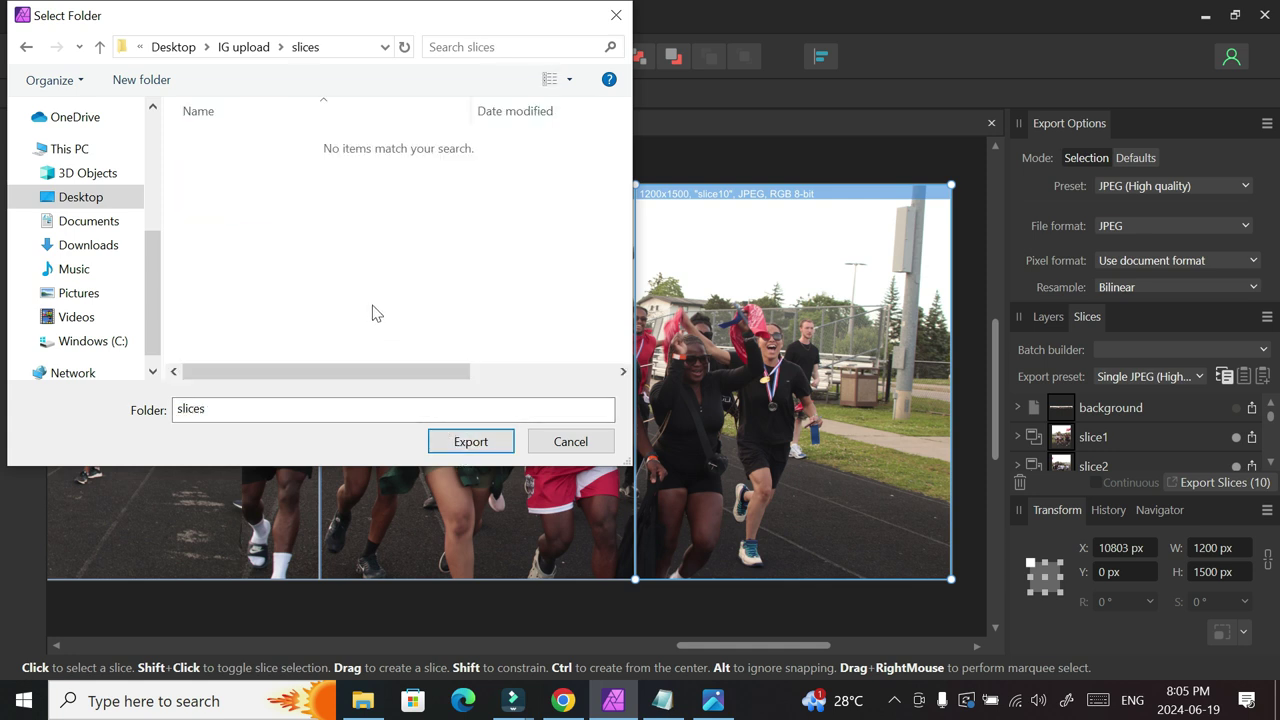
pyautogui.click(468, 442)
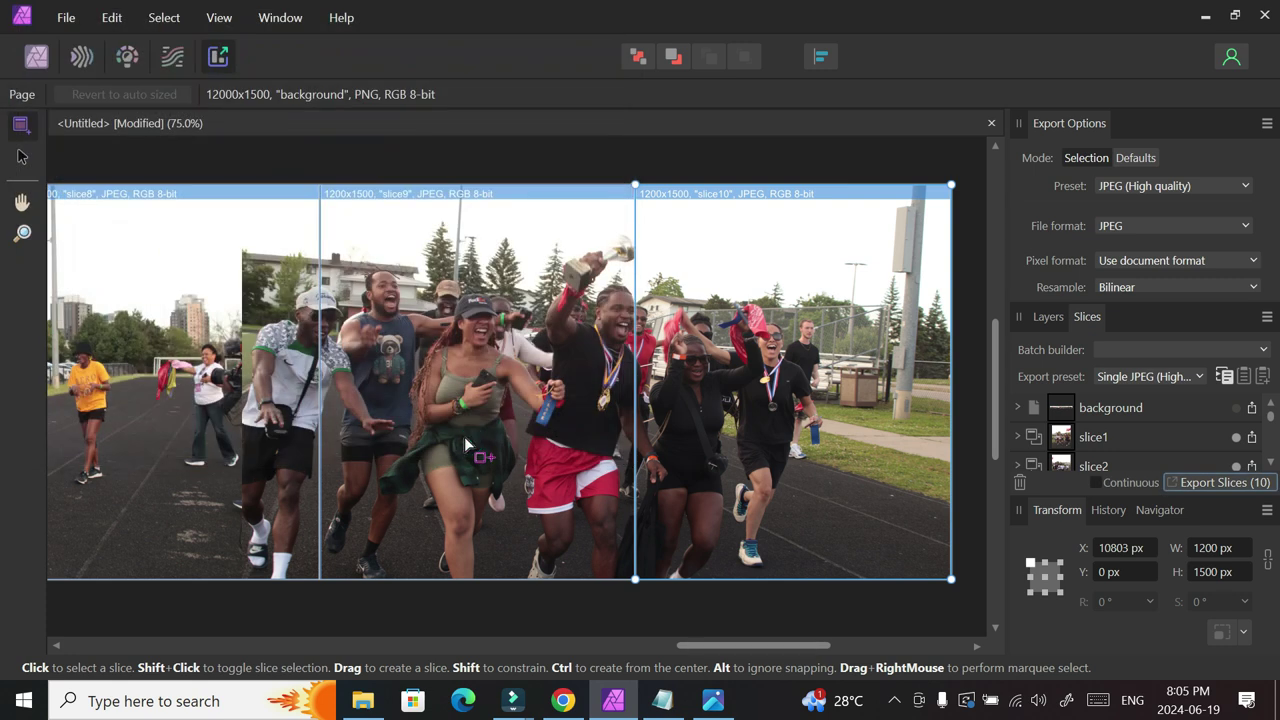
# Switch to the Photos viewer and look through the exported images one by one up to slice10.jpg.
pyautogui.hotkey('alt', 'Tab')
pyautogui.press('Right')
pyautogui.press('Right')
pyautogui.press('Right')
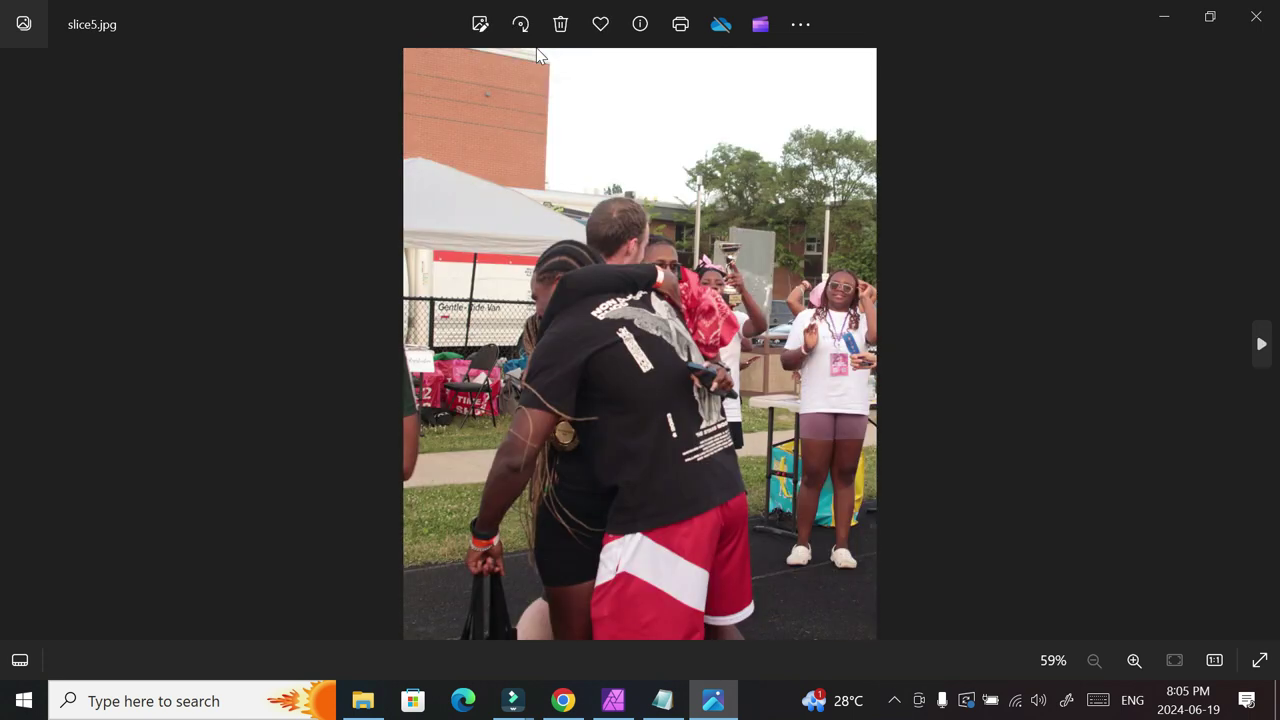
pyautogui.press('Right')
pyautogui.press('Right')
pyautogui.press('Right')
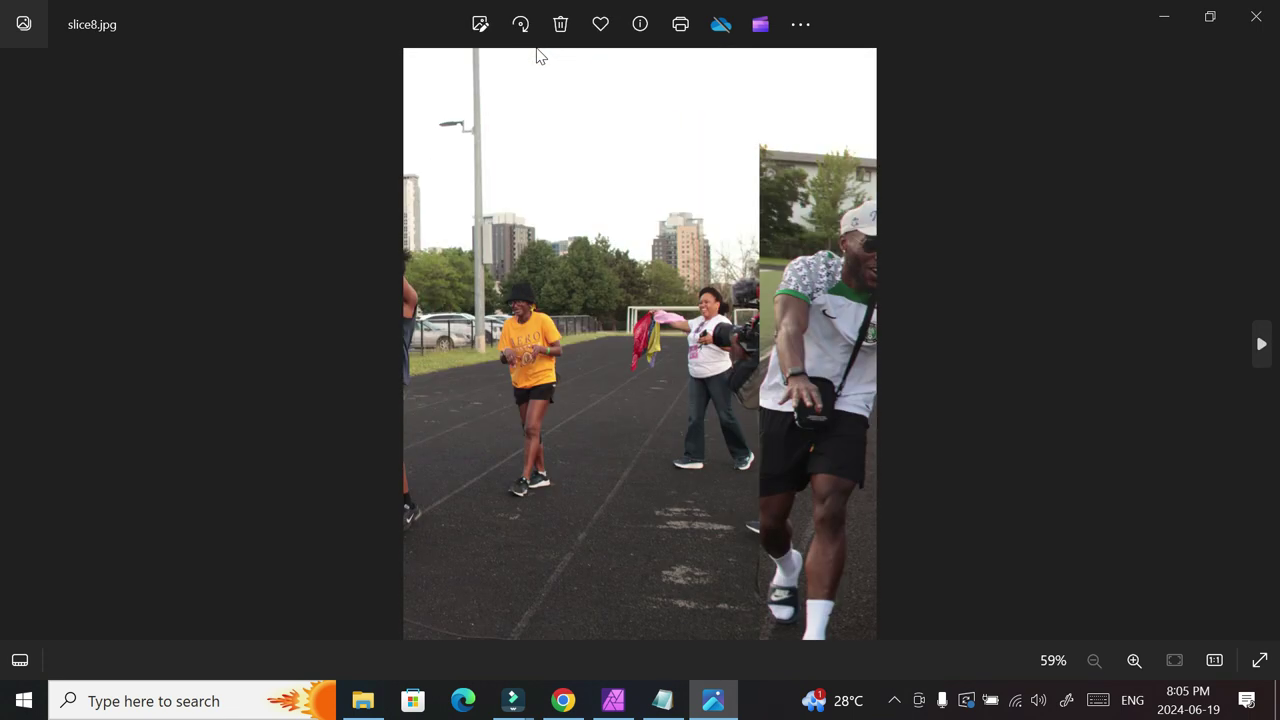
pyautogui.press('Right')
pyautogui.press('Right')
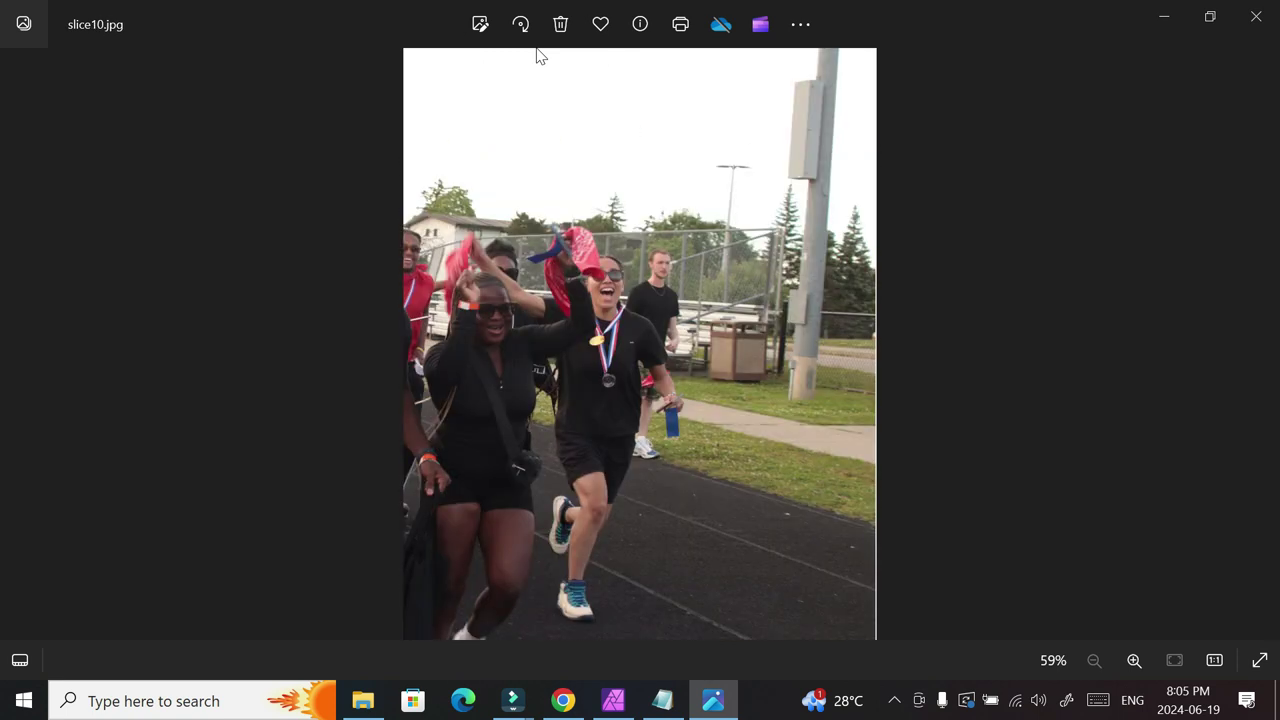
# Examine the outer edge of slice10.jpg up close, close the image and minimise the slices folder window.
pyautogui.scroll(2, 537, 55)
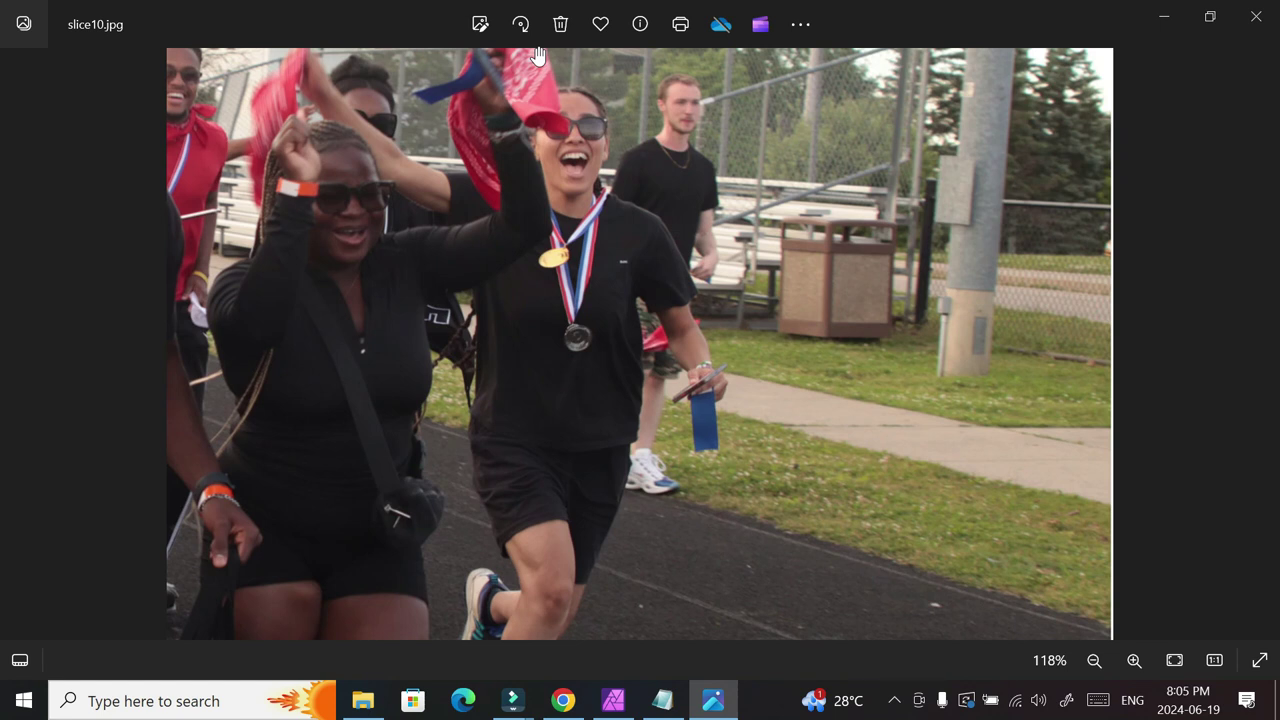
pyautogui.scroll(1, 537, 55)
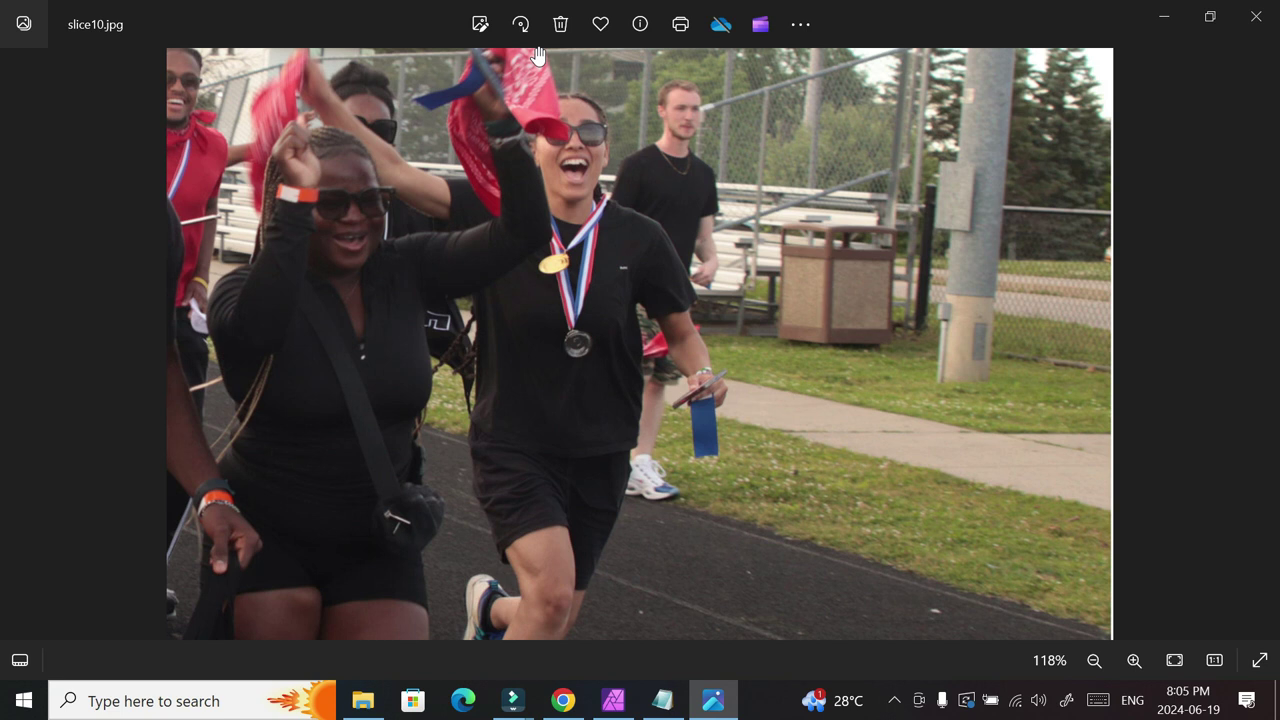
pyautogui.scroll(5, 537, 55)
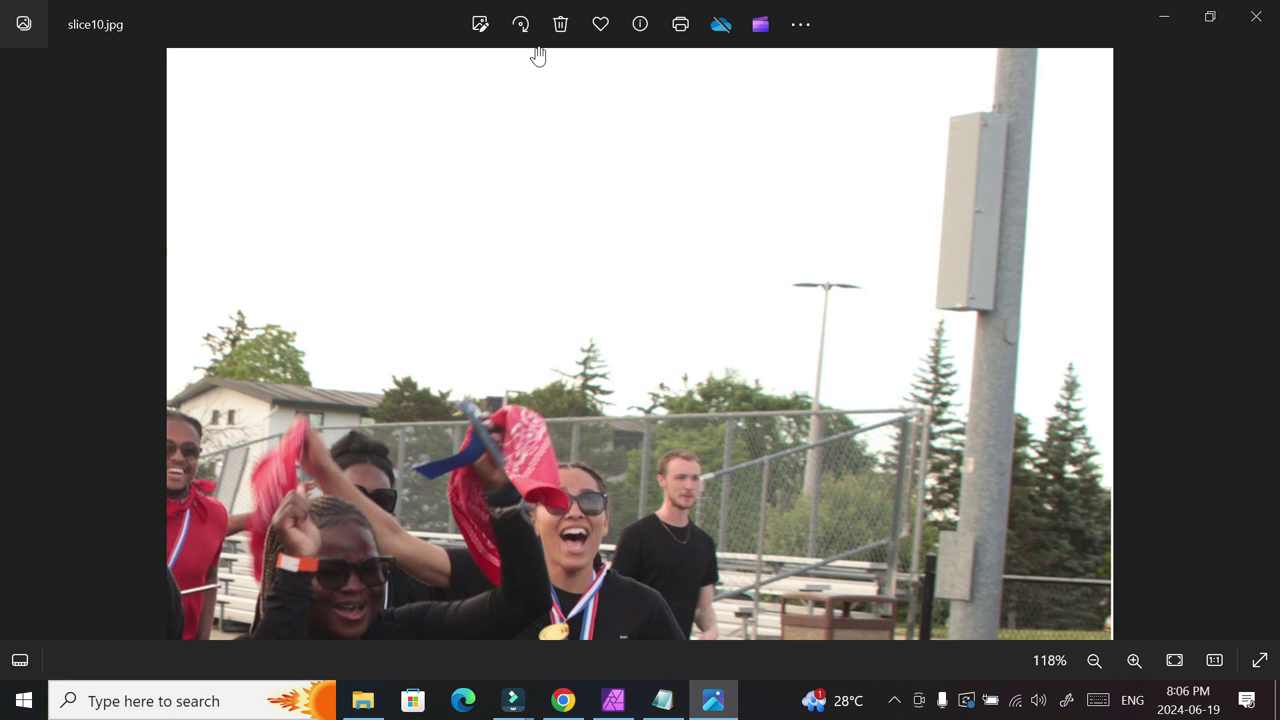
pyautogui.scroll(-3, 537, 55)
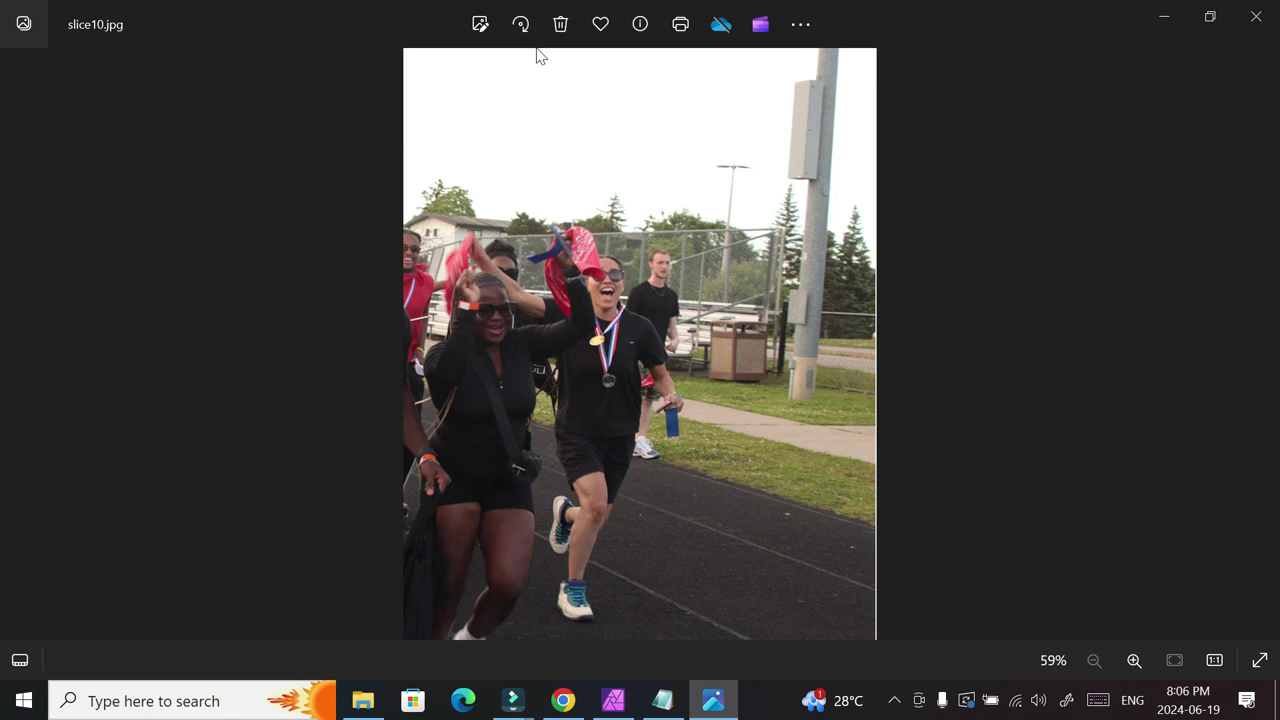
pyautogui.click(1256, 20)
pyautogui.click(533, 586)
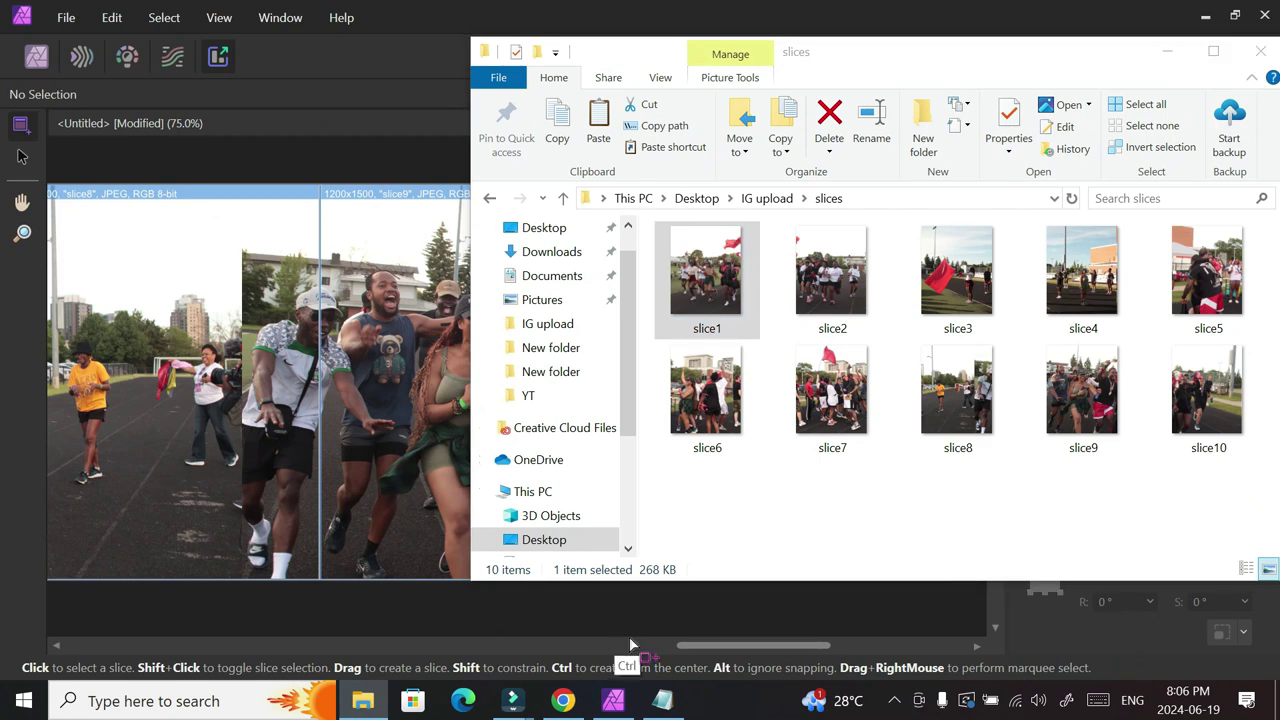
pyautogui.click(1166, 51)
# Select slice10, return to the Photo persona and examine the final column's outer edge on the page.
pyautogui.click(945, 420)
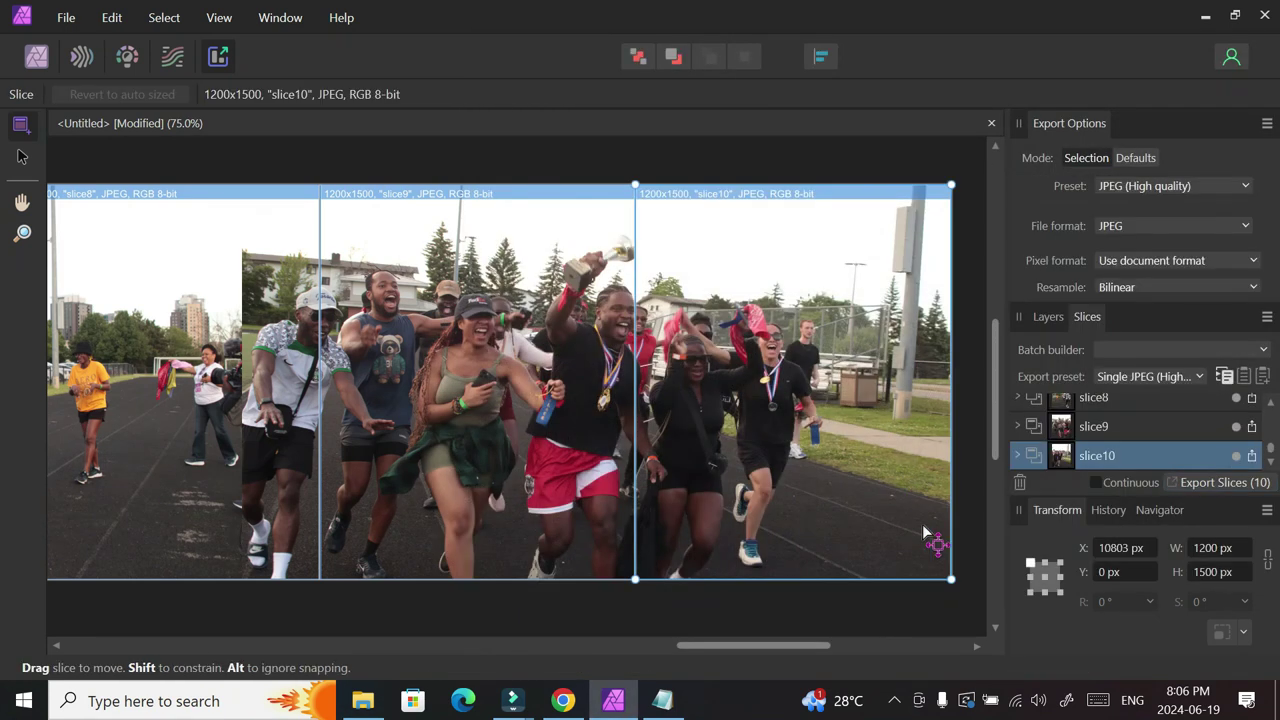
pyautogui.moveTo(810, 648); pyautogui.dragTo(879, 648)
pyautogui.click(36, 58)
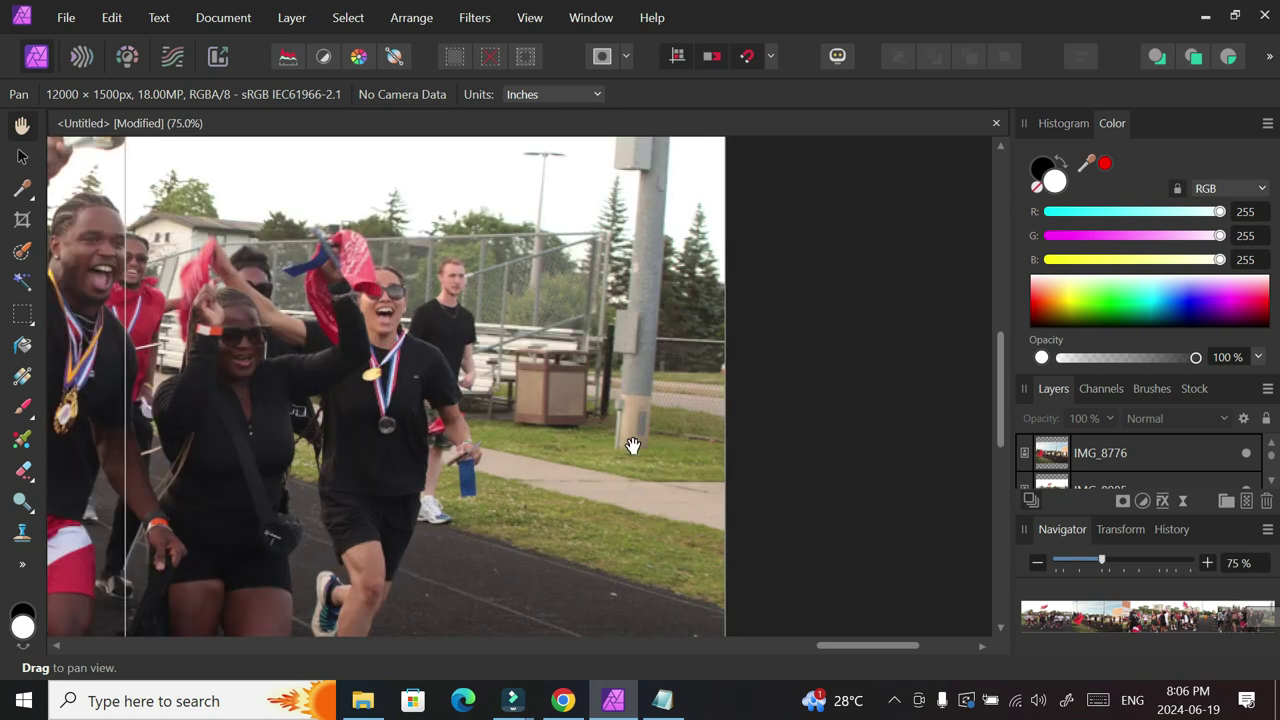
pyautogui.hotkey('ctrl', '+')
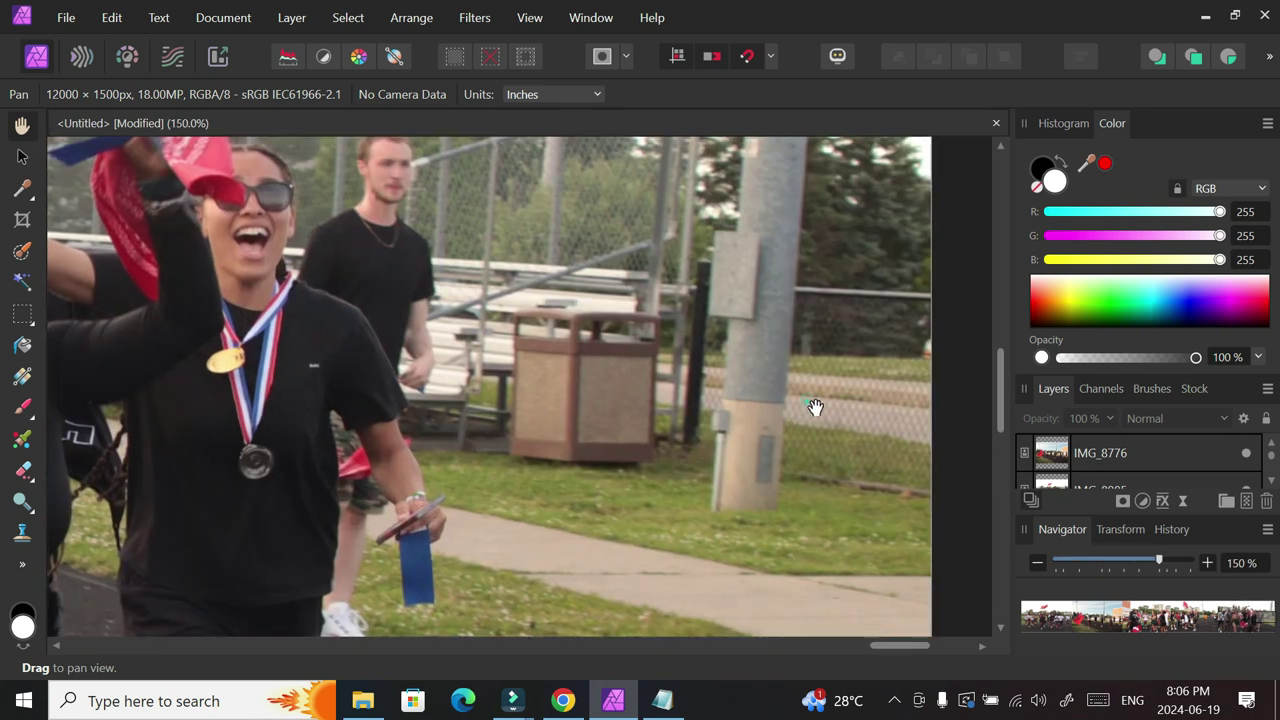
pyautogui.hotkey('ctrl', '-')
pyautogui.hotkey('ctrl', '-')
pyautogui.hotkey('ctrl', '-')
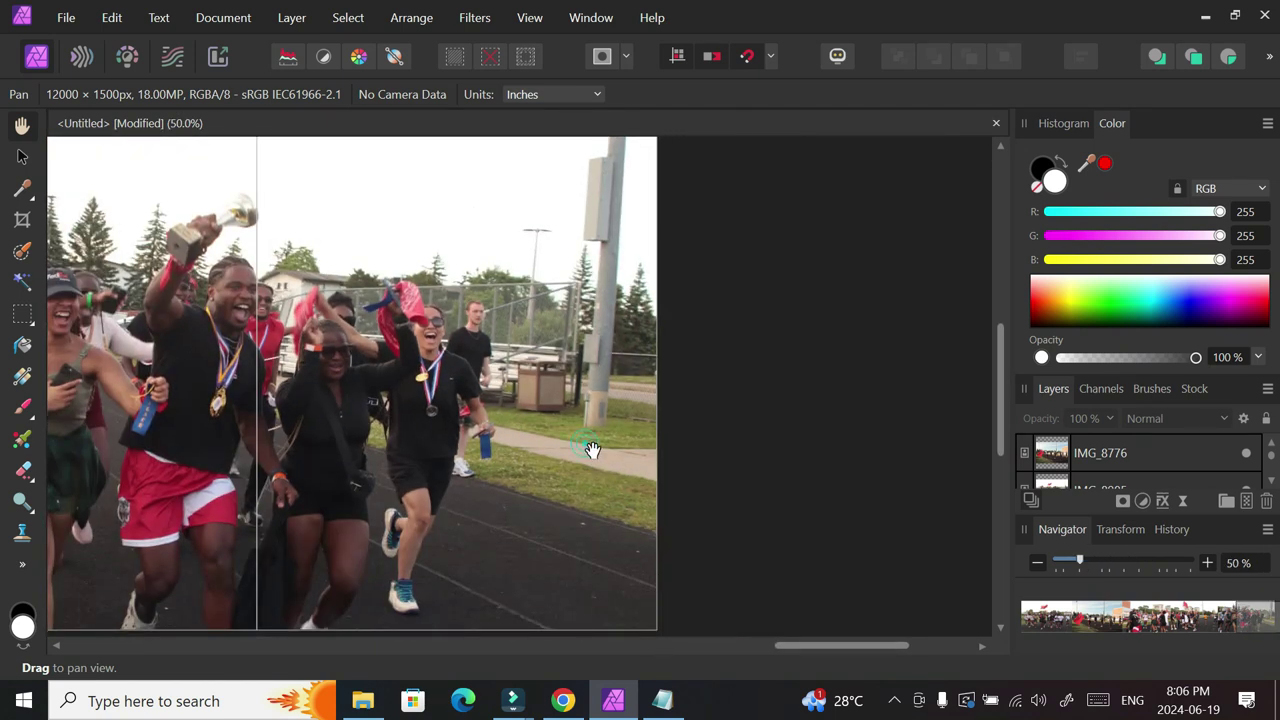
pyautogui.hotkey('ctrl', '-')
pyautogui.moveTo(805, 652); pyautogui.dragTo(732, 651)
# Select the IMG_8975 photo at the end of the carousel to check its extent, and clear the selection.
pyautogui.click(22, 157)
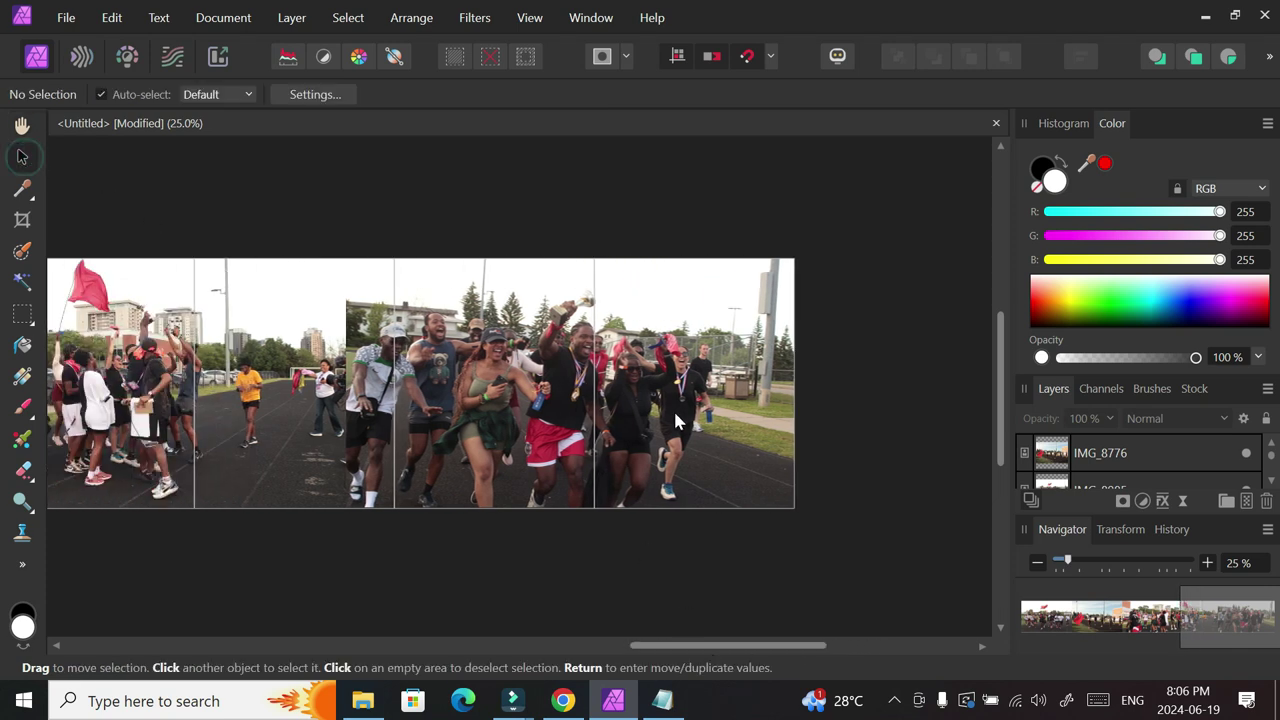
pyautogui.click(630, 365)
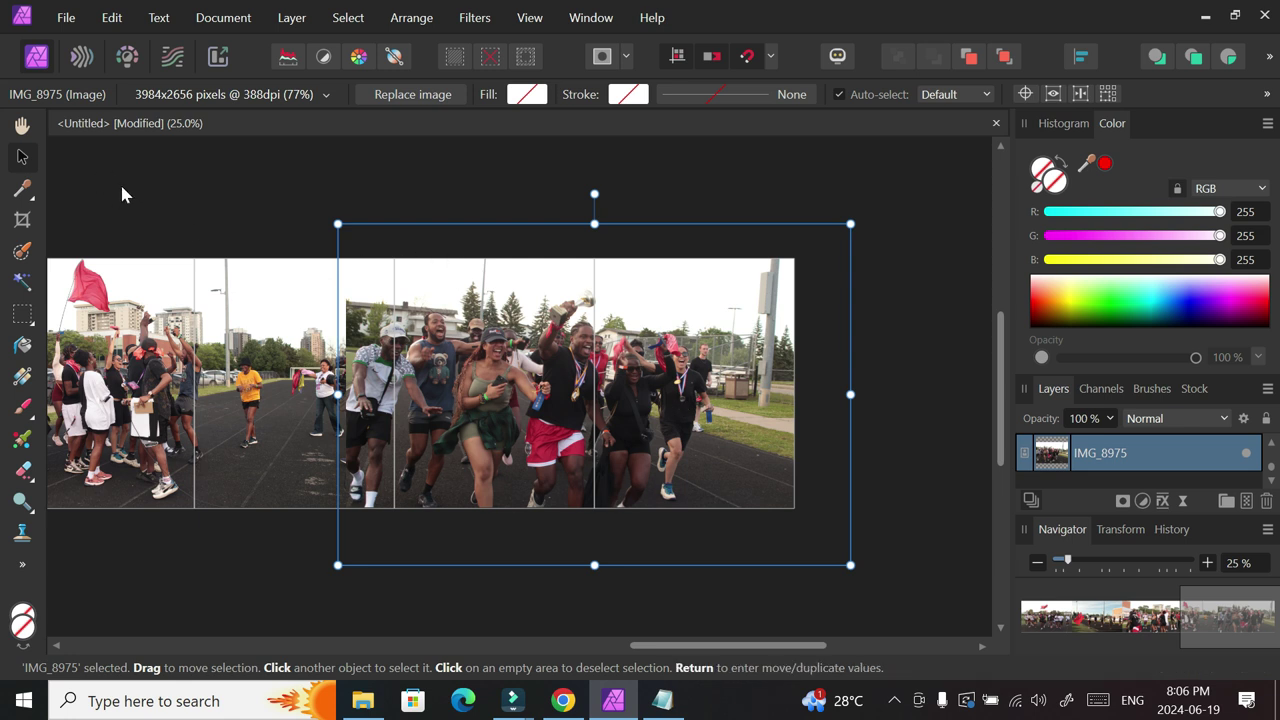
pyautogui.click(168, 192)
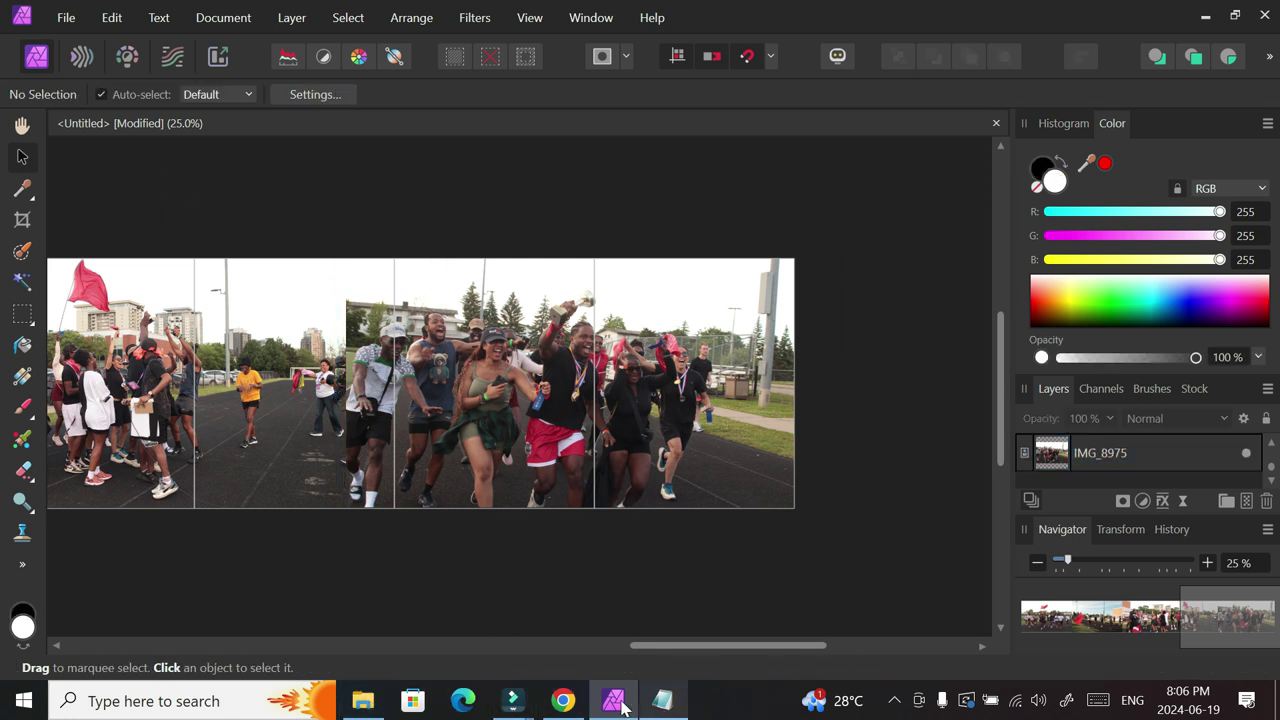
# Look at the exported slices folder, switch to Instagram in Chrome and start a new post with files from the computer.
pyautogui.click(363, 700)
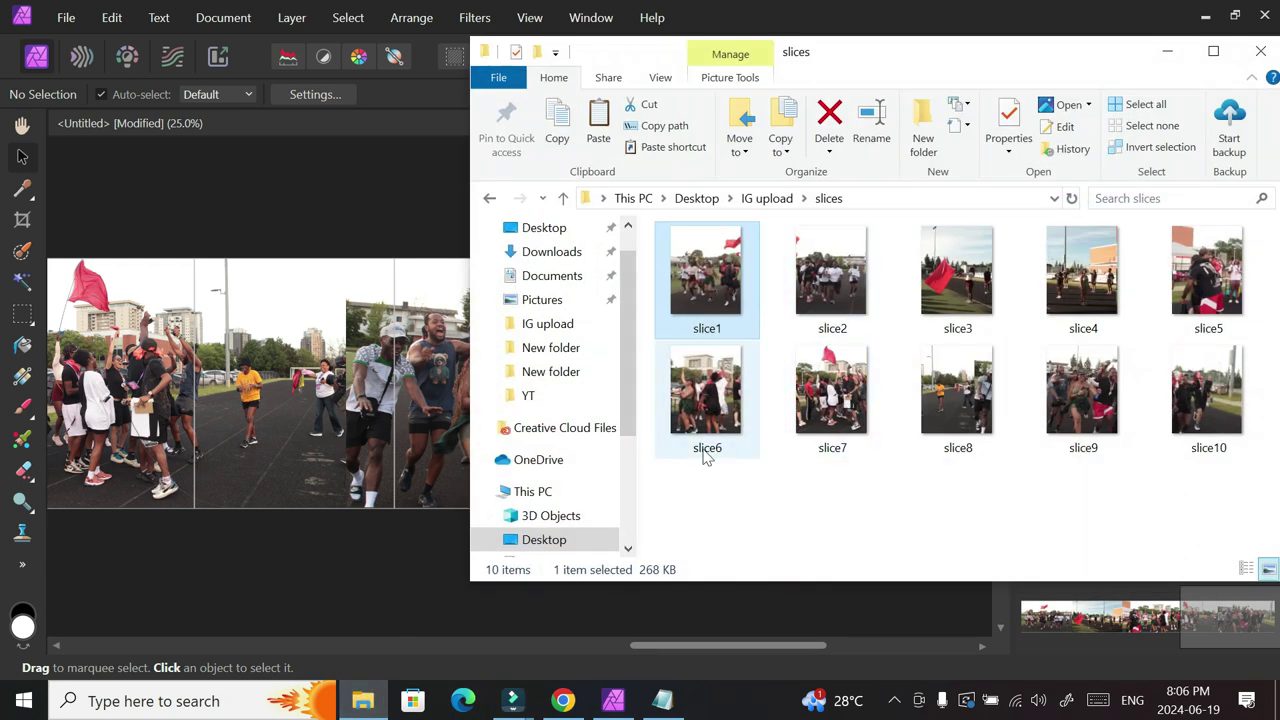
pyautogui.click(570, 692)
pyautogui.press('Escape')
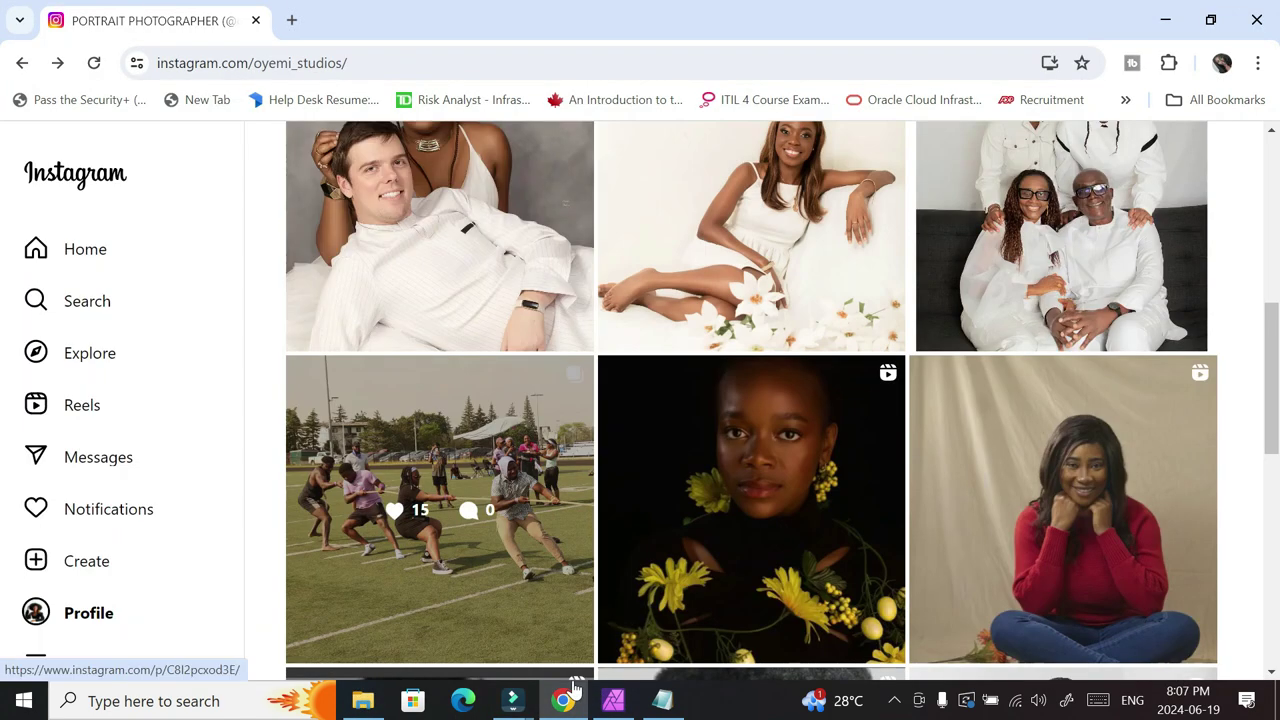
pyautogui.click(86, 561)
pyautogui.click(55, 606)
pyautogui.click(630, 489)
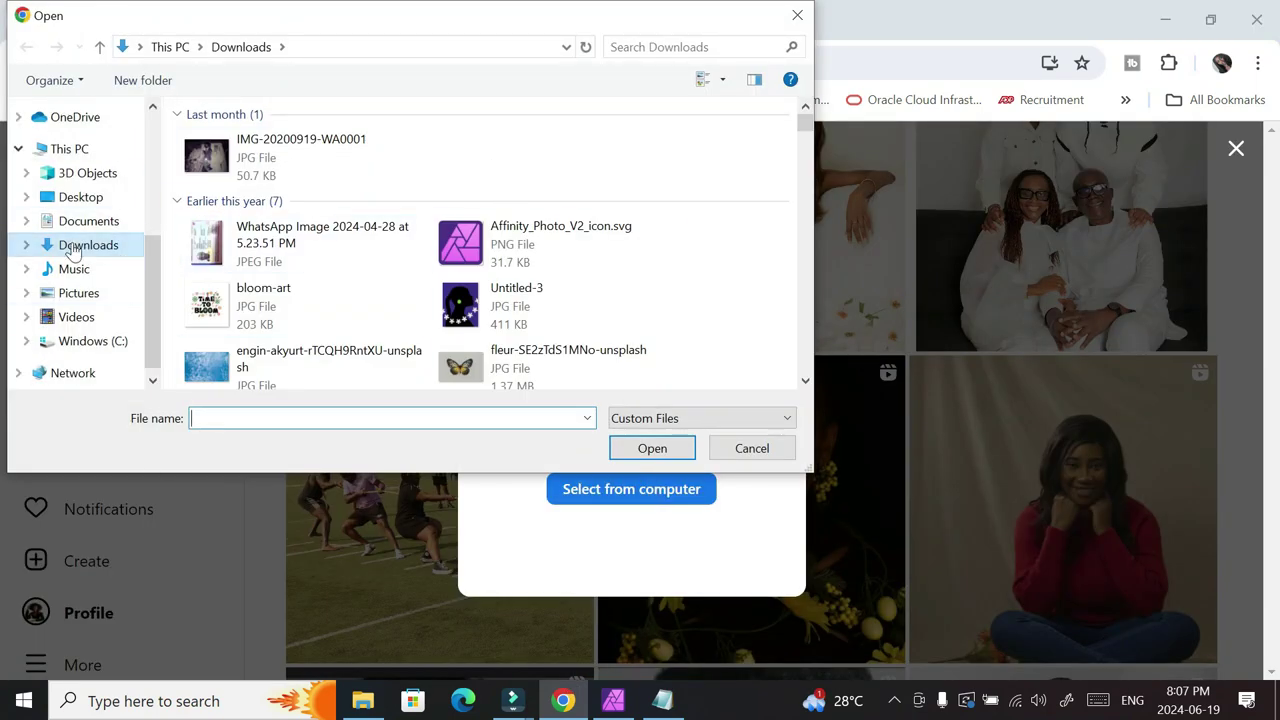
# Load all ten images, slice1 to slice10, from Desktop > IG upload > slices into the post.
pyautogui.hotkey('alt', 'Up')
pyautogui.doubleClick(512, 110)
pyautogui.doubleClick(214, 160)
pyautogui.doubleClick(236, 165)
pyautogui.hotkey('ctrl', 'a')
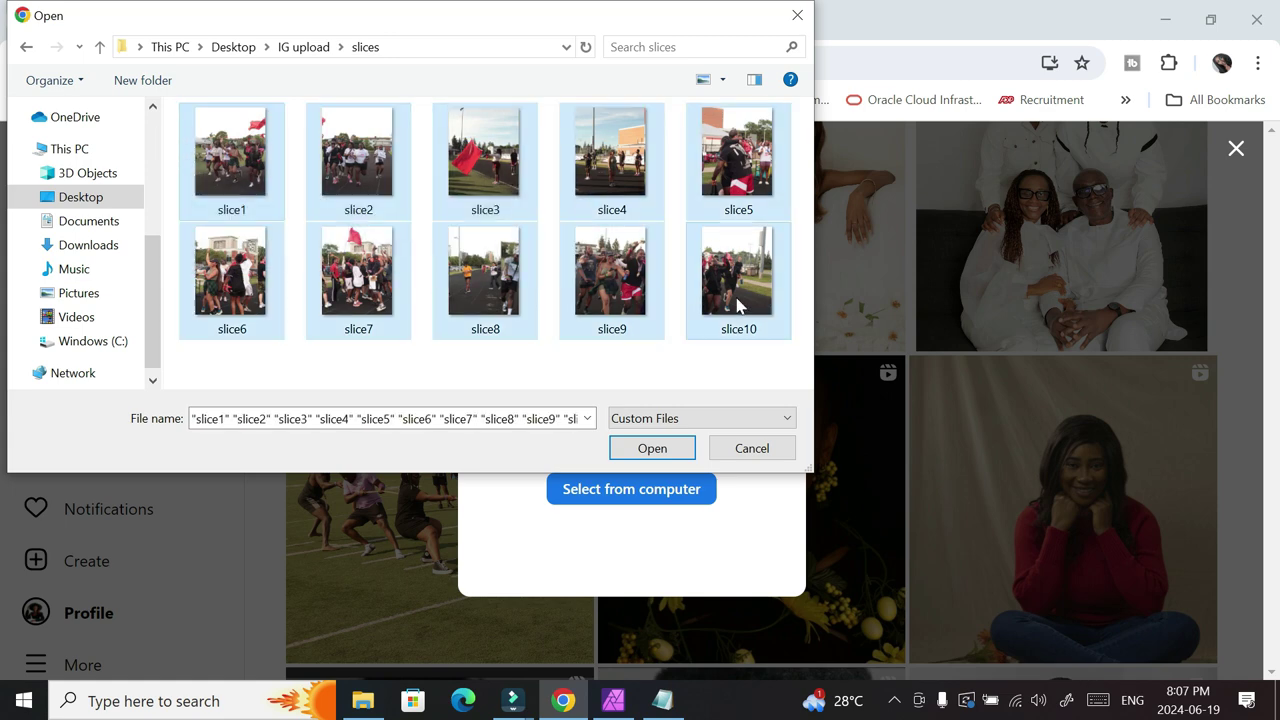
pyautogui.click(652, 448)
# Page through the ten carousel images in the crop preview to check how they connect.
pyautogui.press('Right')
pyautogui.press('Right')
pyautogui.press('Right')
pyautogui.press('Right')
pyautogui.press('Right')
pyautogui.press('Right')
pyautogui.press('Right')
pyautogui.press('Right')
pyautogui.press('Right')
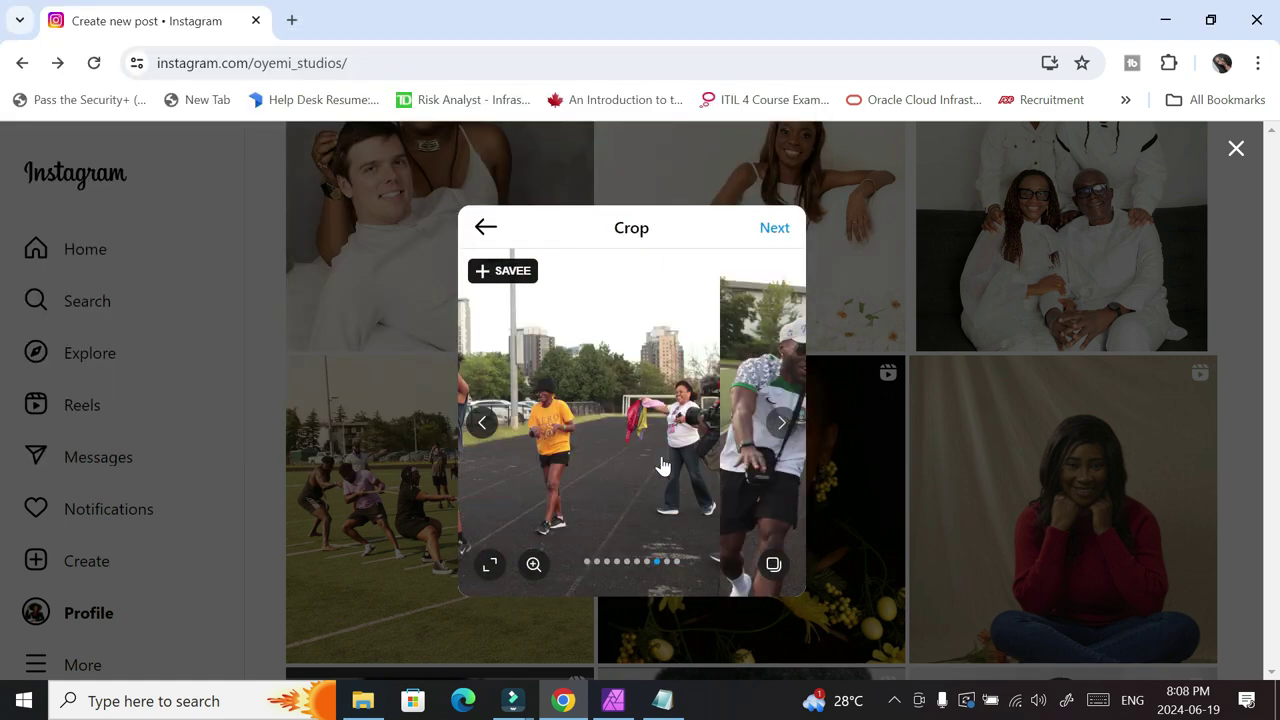
# Proceed past the crop and edit stages and enter the caption "Champions Rise: Celebrating the Unstoppable Spirit of Victory!".
pyautogui.click(774, 227)
pyautogui.click(941, 227)
pyautogui.write('"Champions Rise: Celebrating the Unstoppable Spirit of Victory!"')
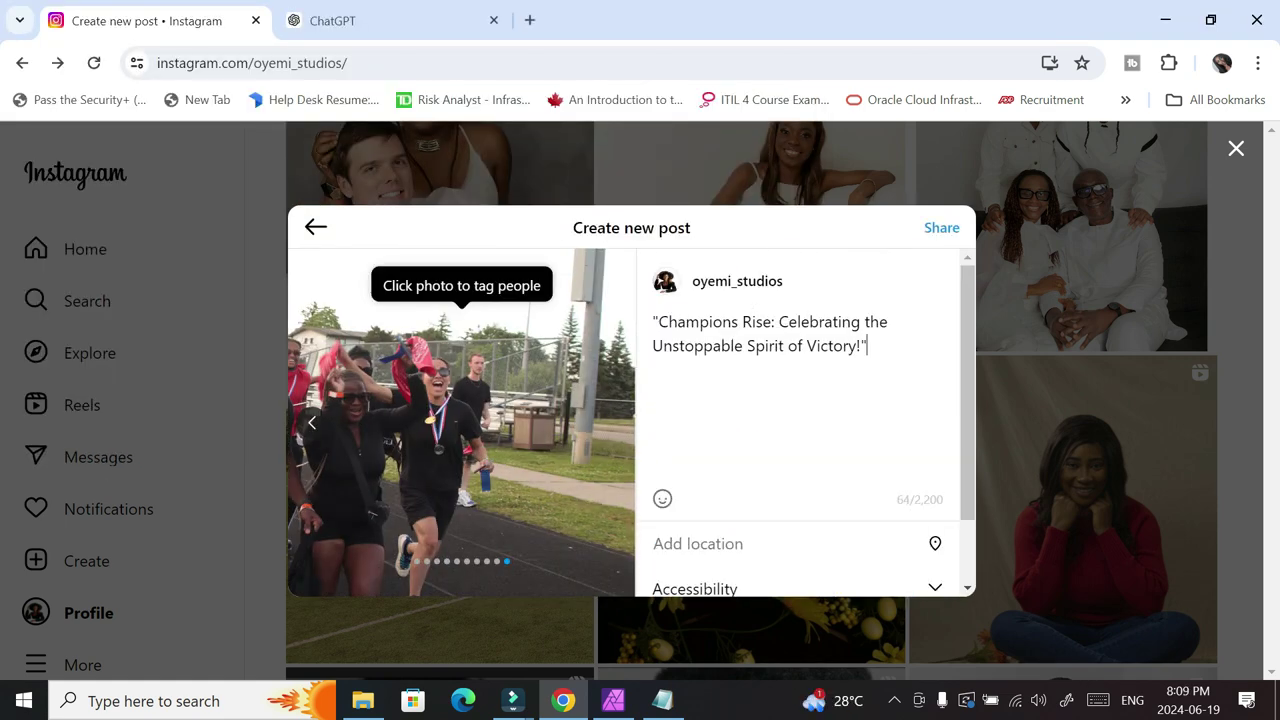
# Add the hashtags #sportsfest #royalsportfest24 #redhouse below the caption and share the post.
pyautogui.write('#sportsfest #royalsportfest')
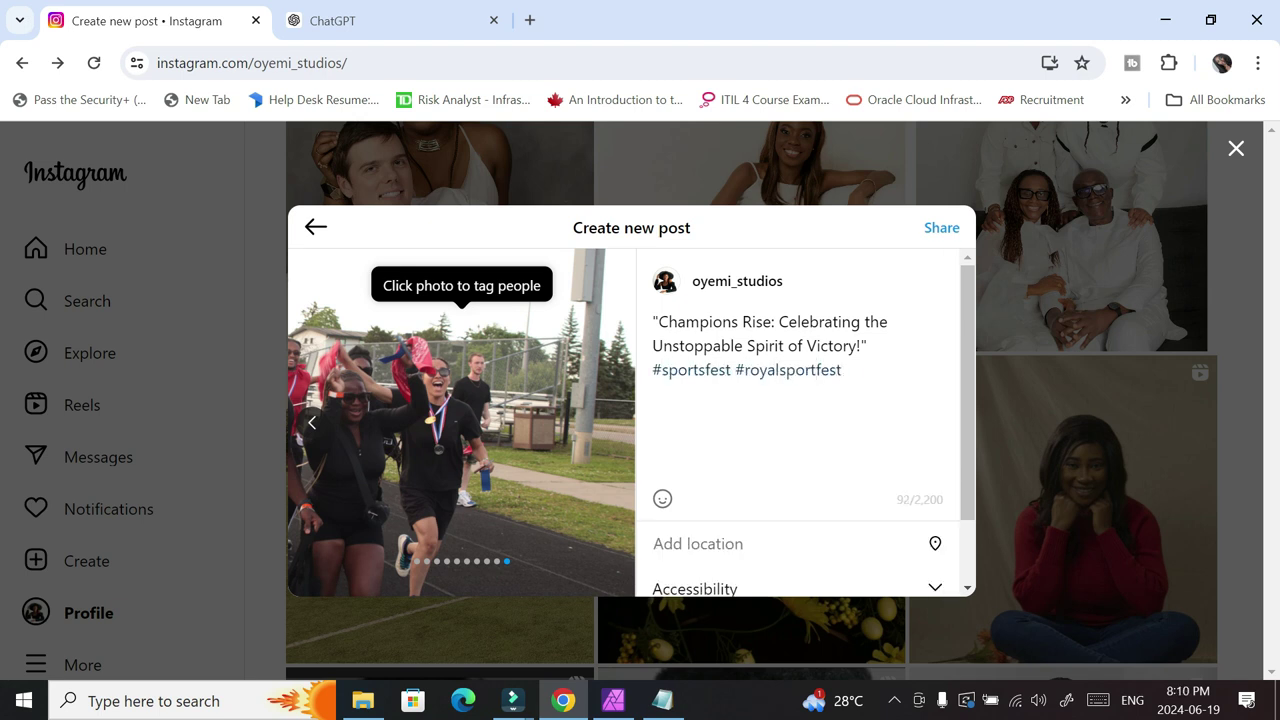
pyautogui.write('24 #redhouse')
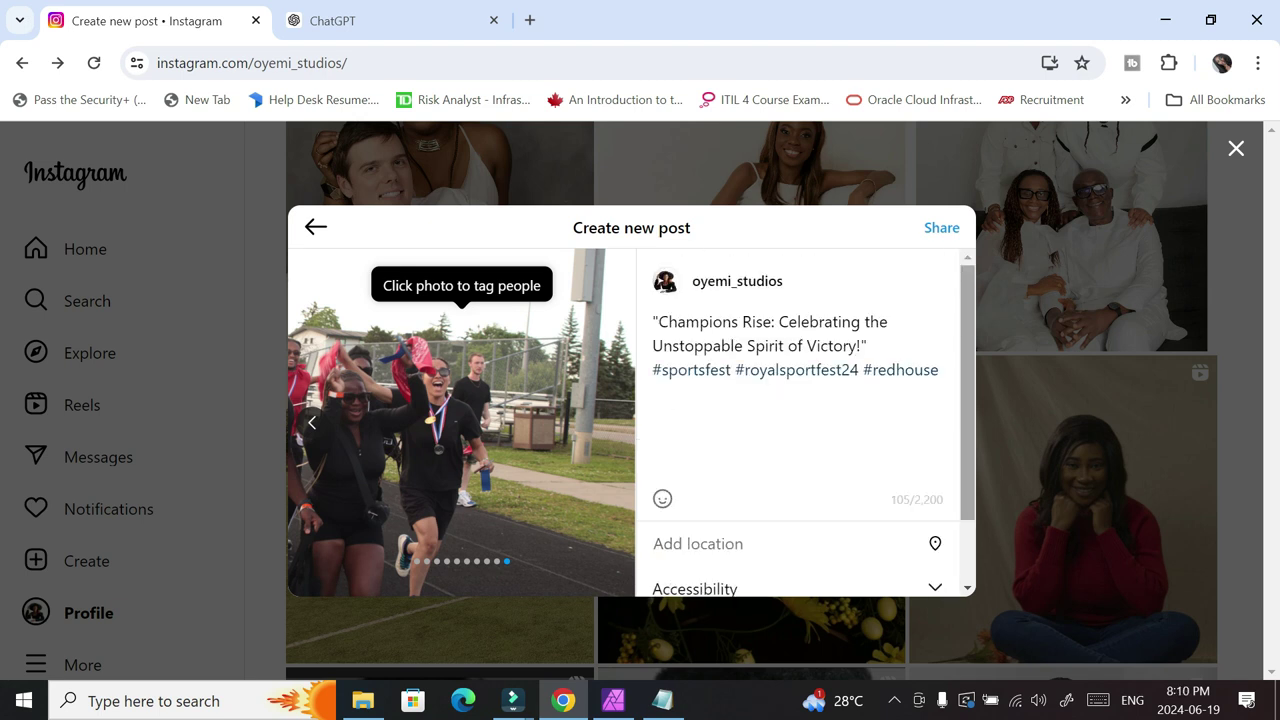
pyautogui.scroll(-5, 845, 380)
pyautogui.scroll(3, 845, 380)
pyautogui.scroll(3, 845, 380)
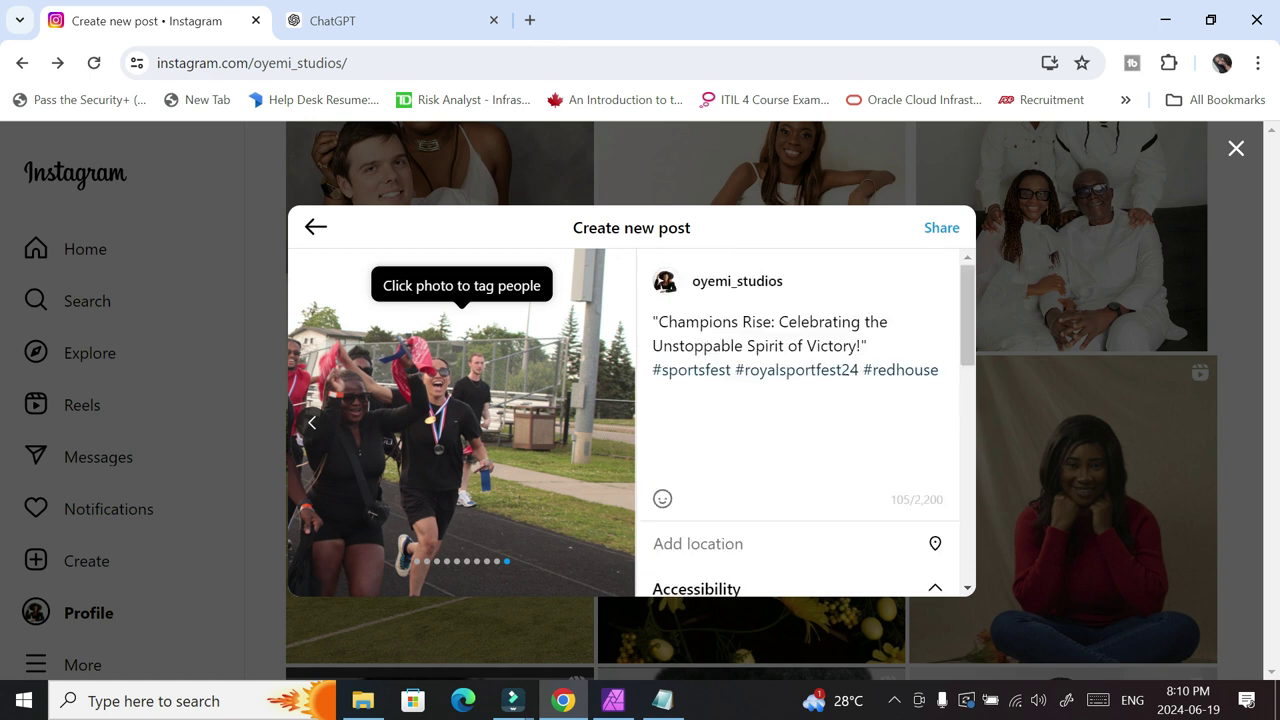
pyautogui.click(941, 227)
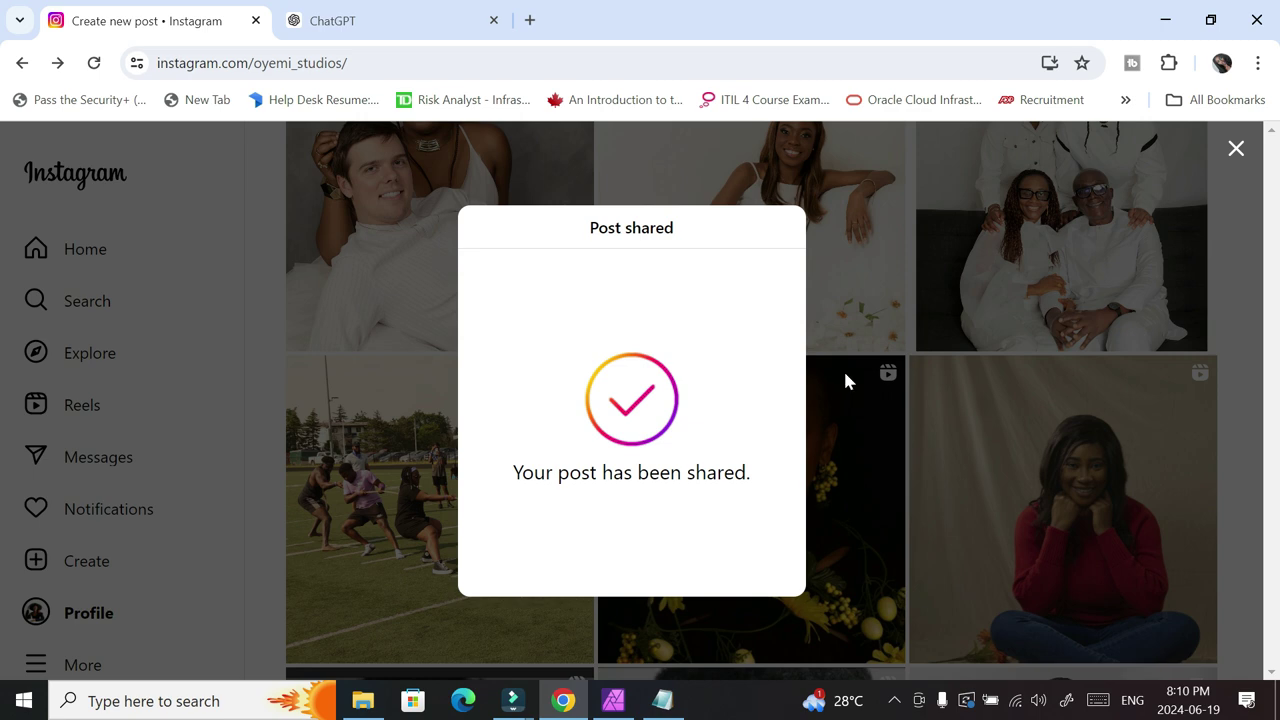
# Dismiss the sharing dialog, reload the profile, open the new carousel post and view its images up to the fourth.
pyautogui.click(845, 380)
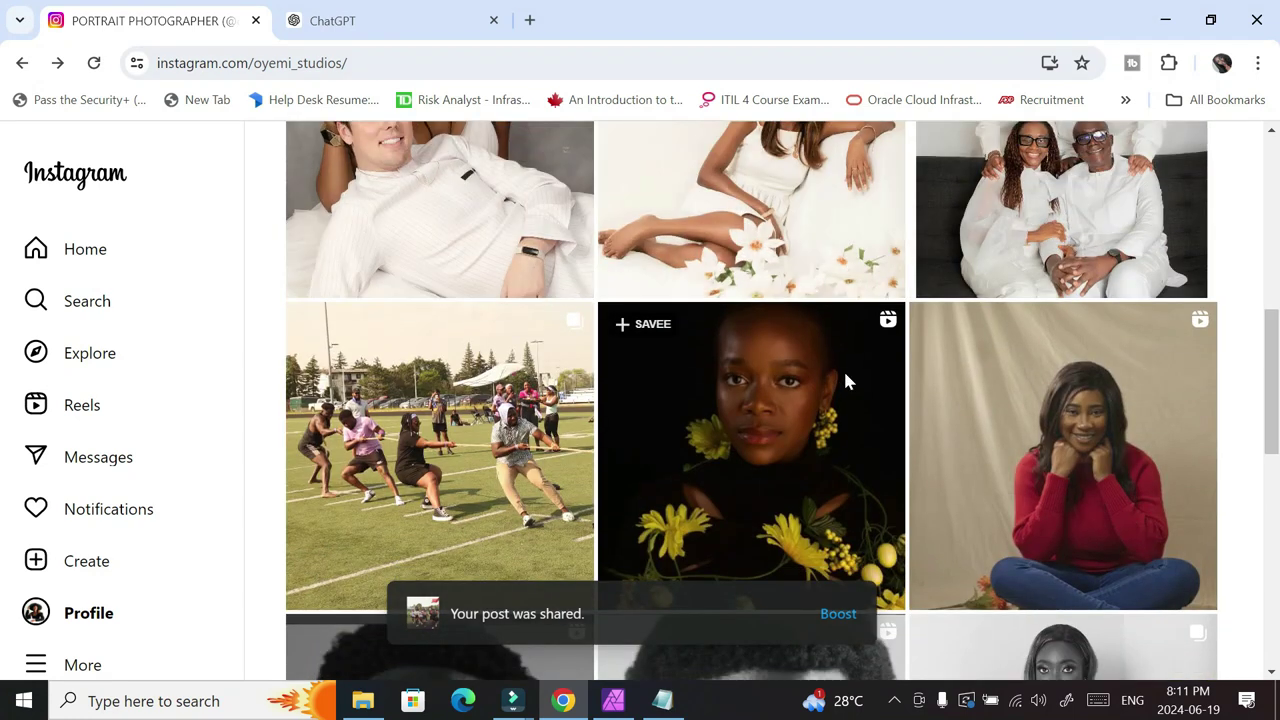
pyautogui.press('F5')
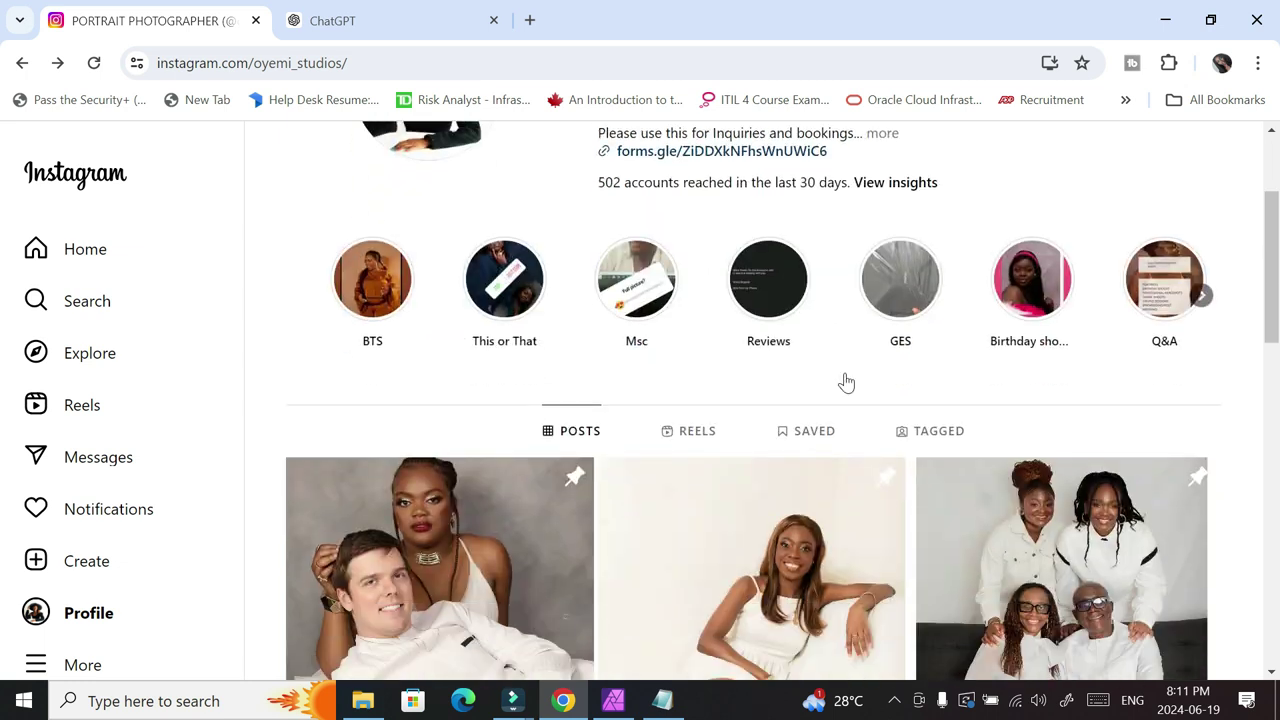
pyautogui.scroll(-4, 845, 381)
pyautogui.click(845, 381)
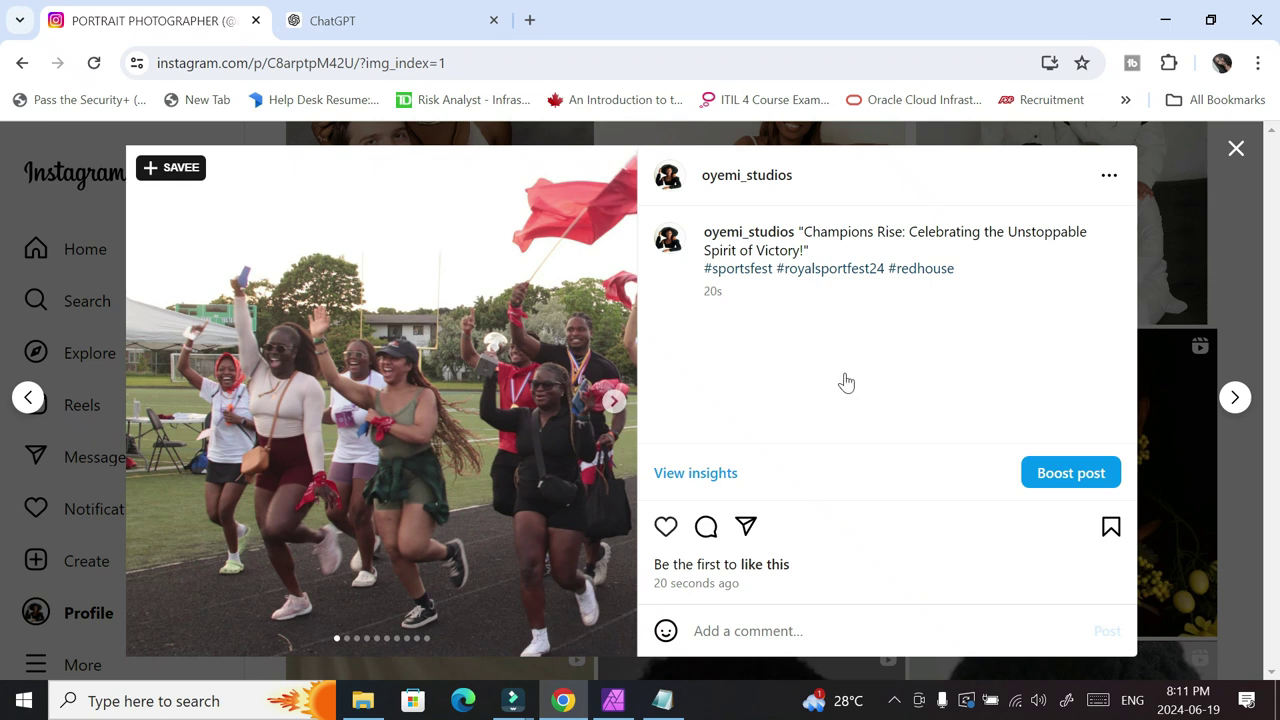
pyautogui.press('Right')
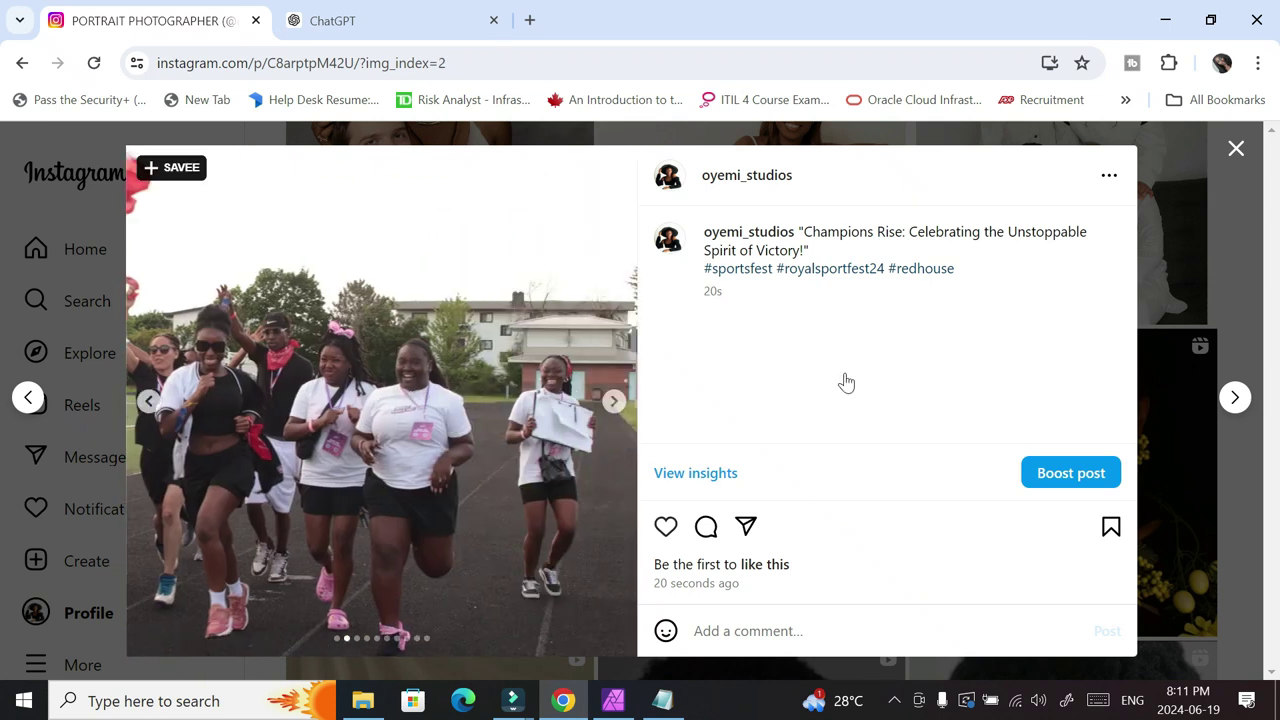
pyautogui.press('Right')
pyautogui.press('Right')
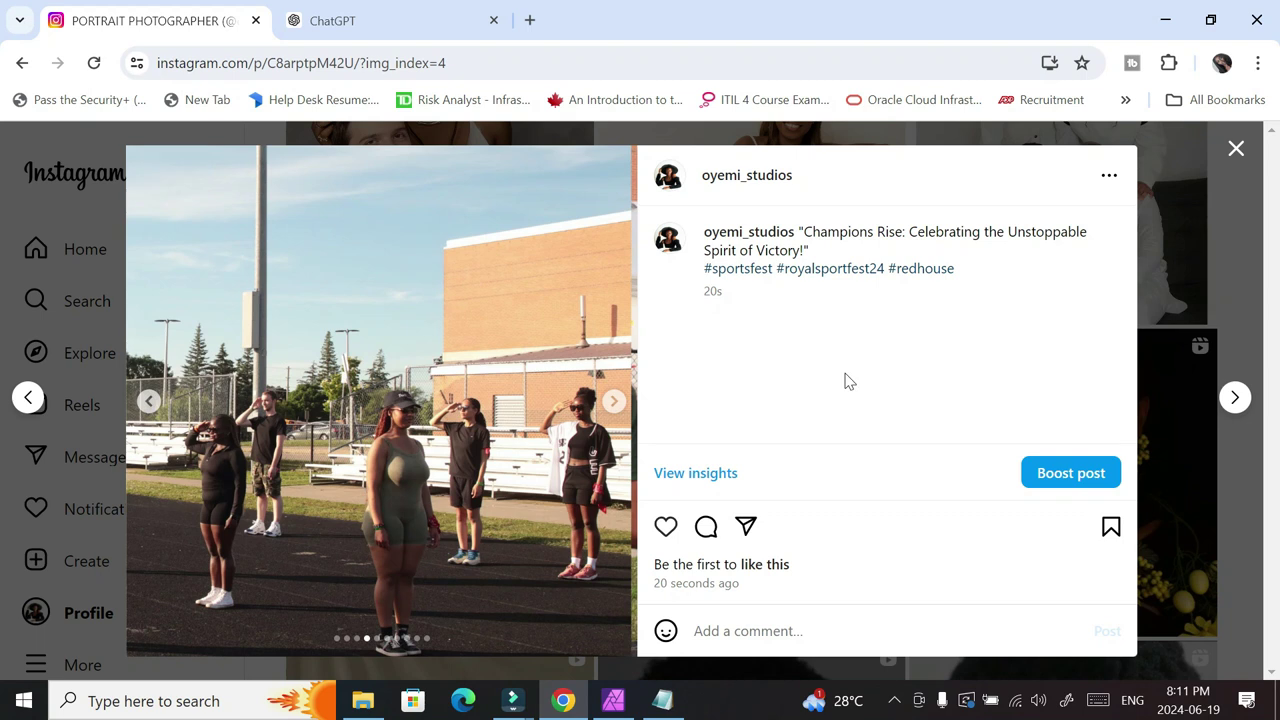
# Edit the published post's caption to remove the quotation marks around its sentence and save the change.
pyautogui.press('Return')
pyautogui.press('Tab')
pyautogui.press('Return')
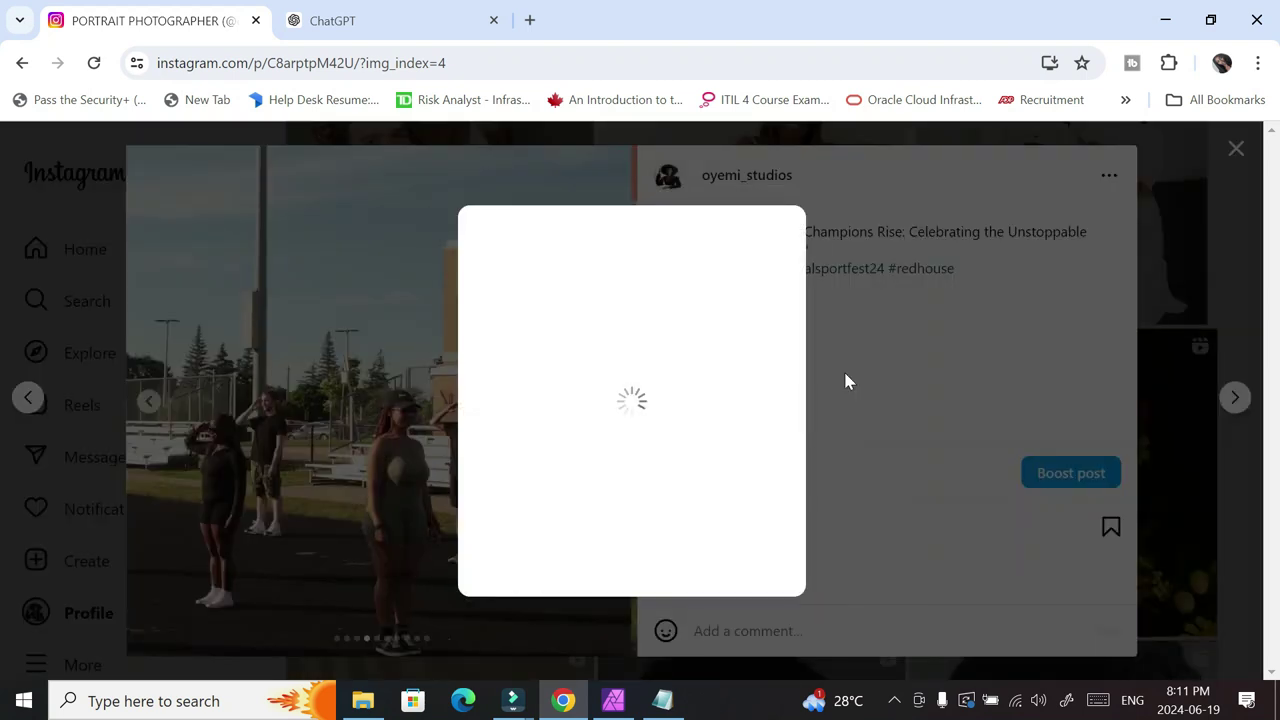
pyautogui.click(867, 350)
pyautogui.press('BackSpace')
pyautogui.click(657, 322)
pyautogui.press('BackSpace')
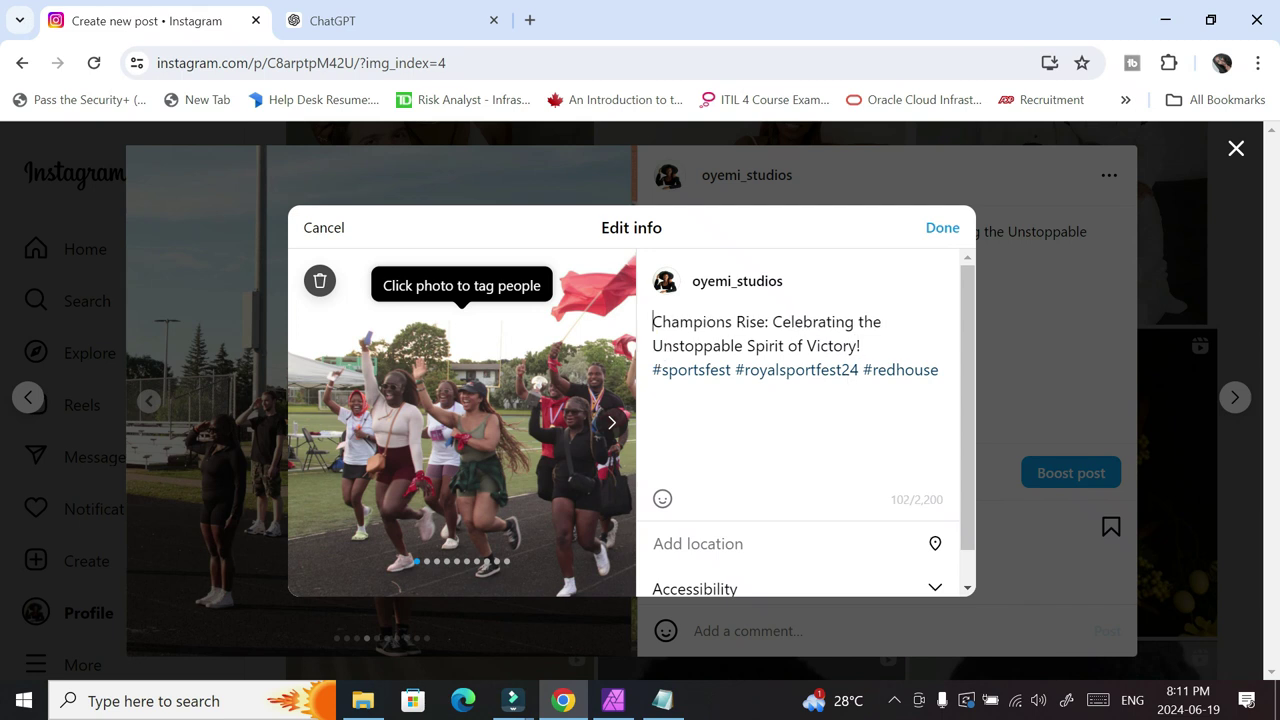
pyautogui.hotkey('shift', 'Tab')
pyautogui.press('Return')
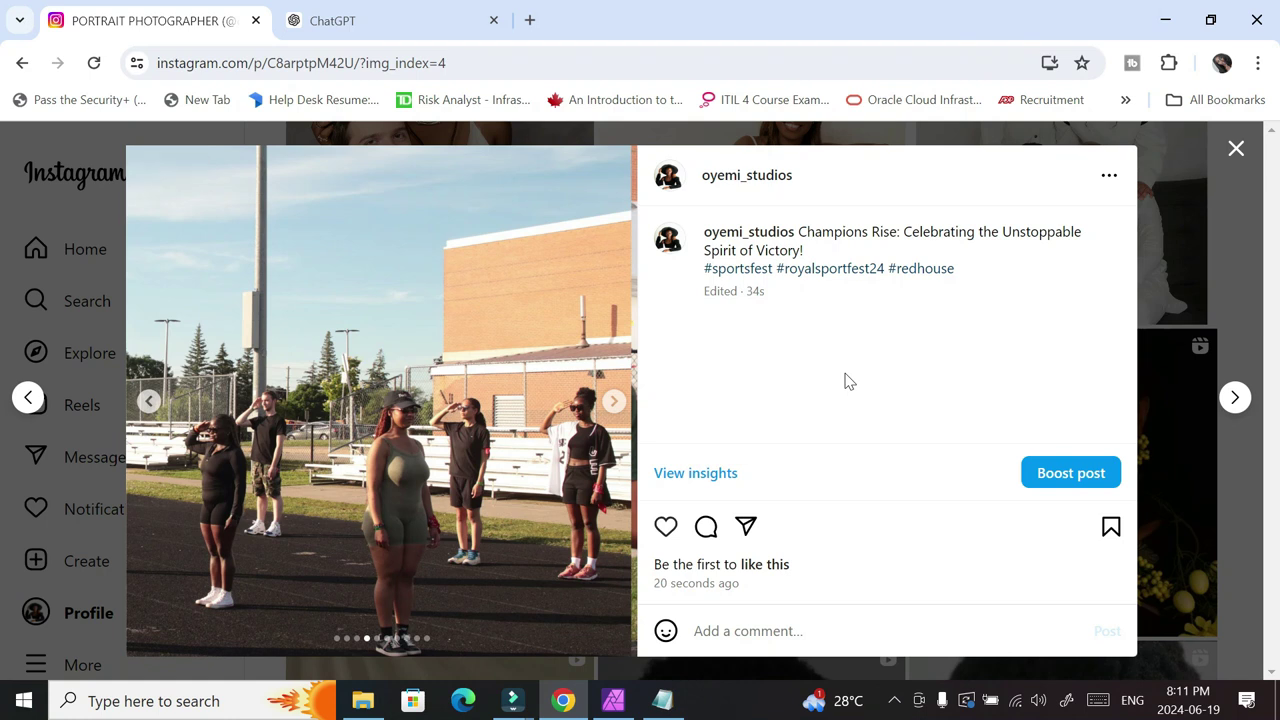
# Edit the post's caption again to append the hashtag #lovehouse after #redhouse and save it.
pyautogui.press('Return')
pyautogui.press('Tab')
pyautogui.press('Return')
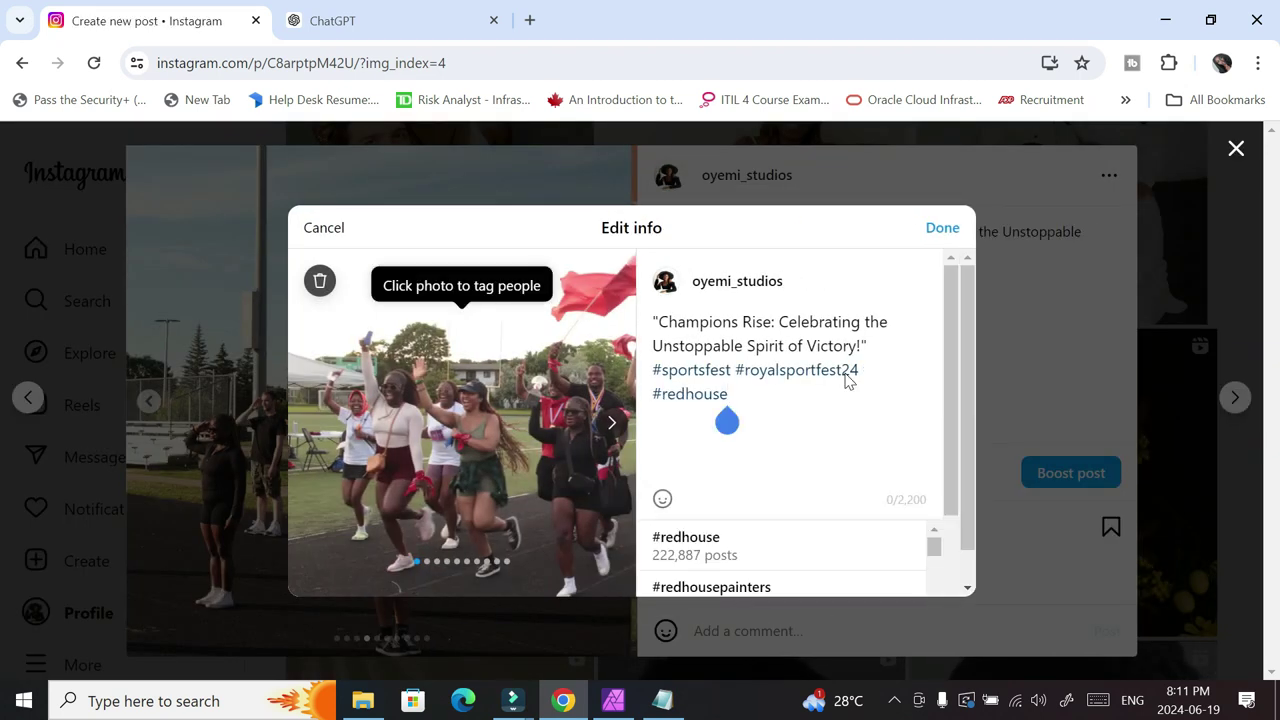
pyautogui.write('#l')
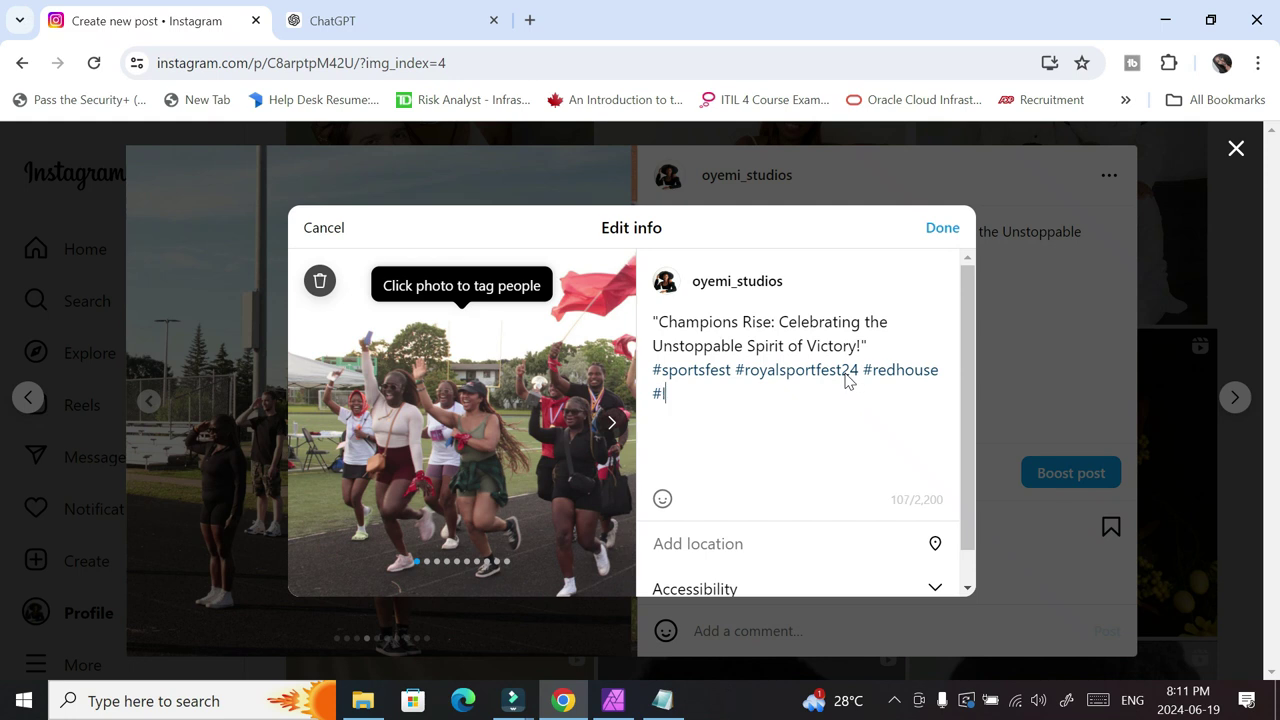
pyautogui.write('ovehous')
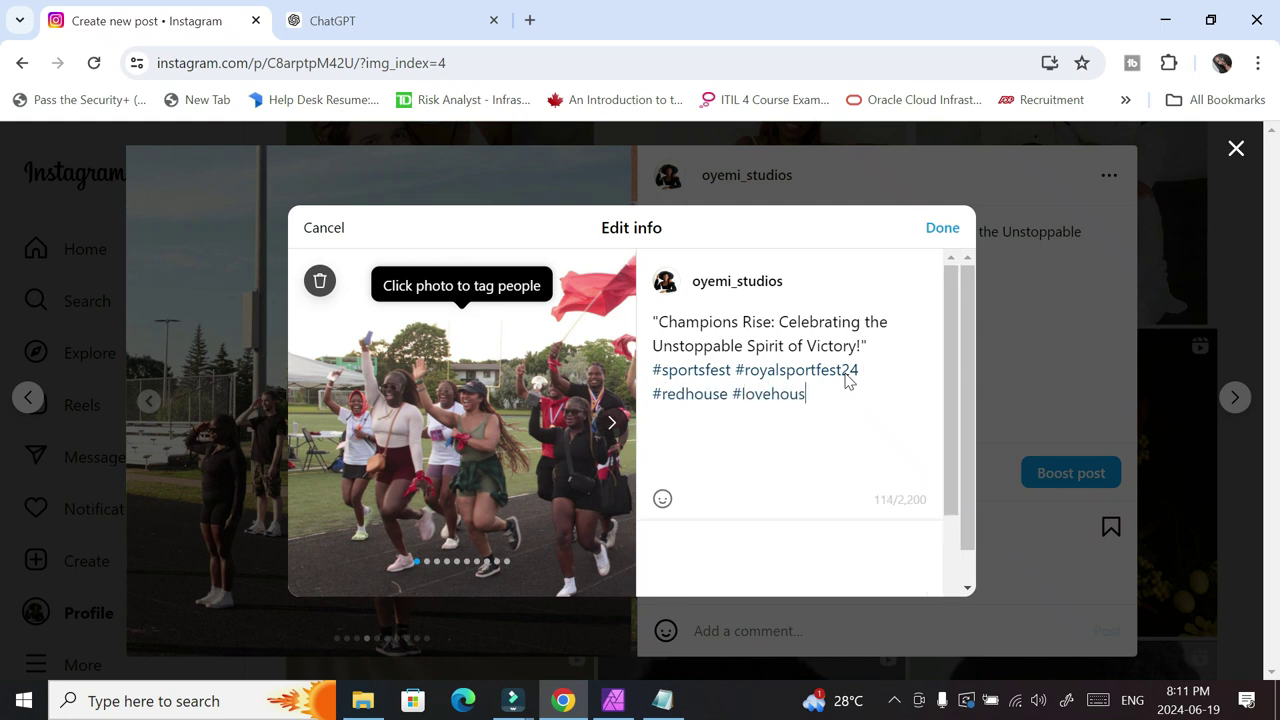
pyautogui.write('e')
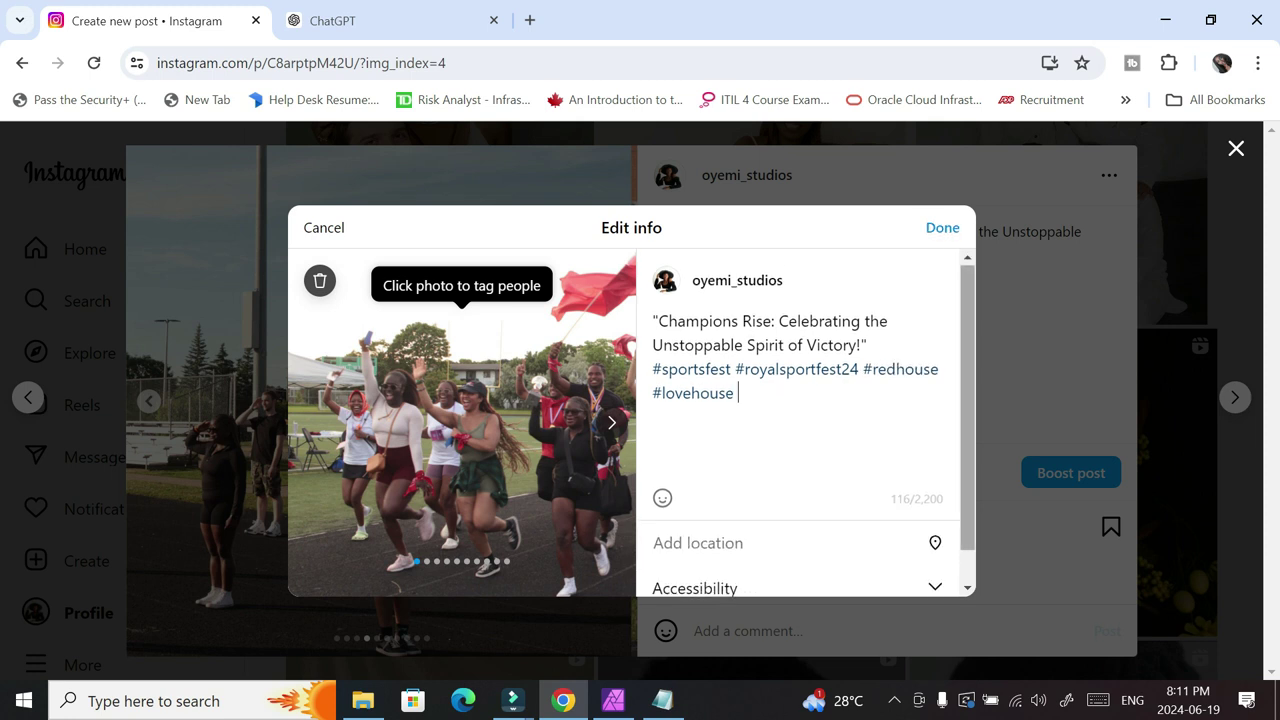
pyautogui.scroll(-1, 845, 380)
pyautogui.scroll(1, 845, 380)
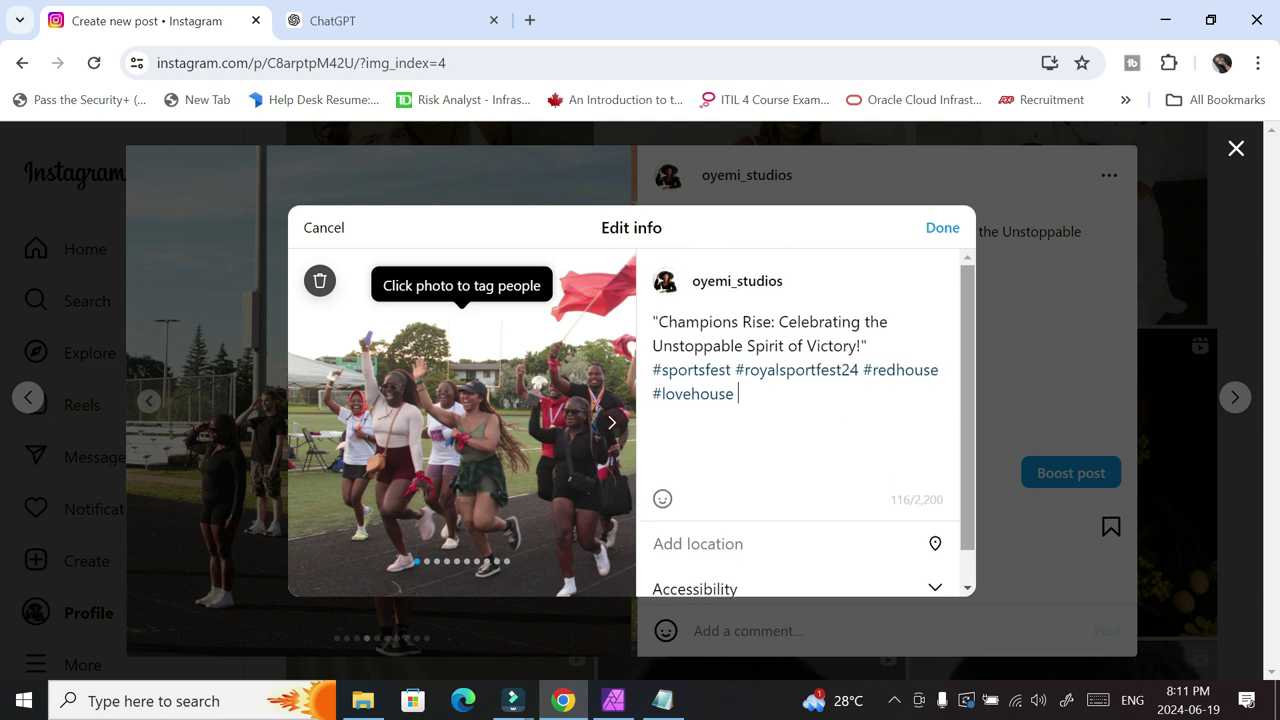
pyautogui.click(942, 228)
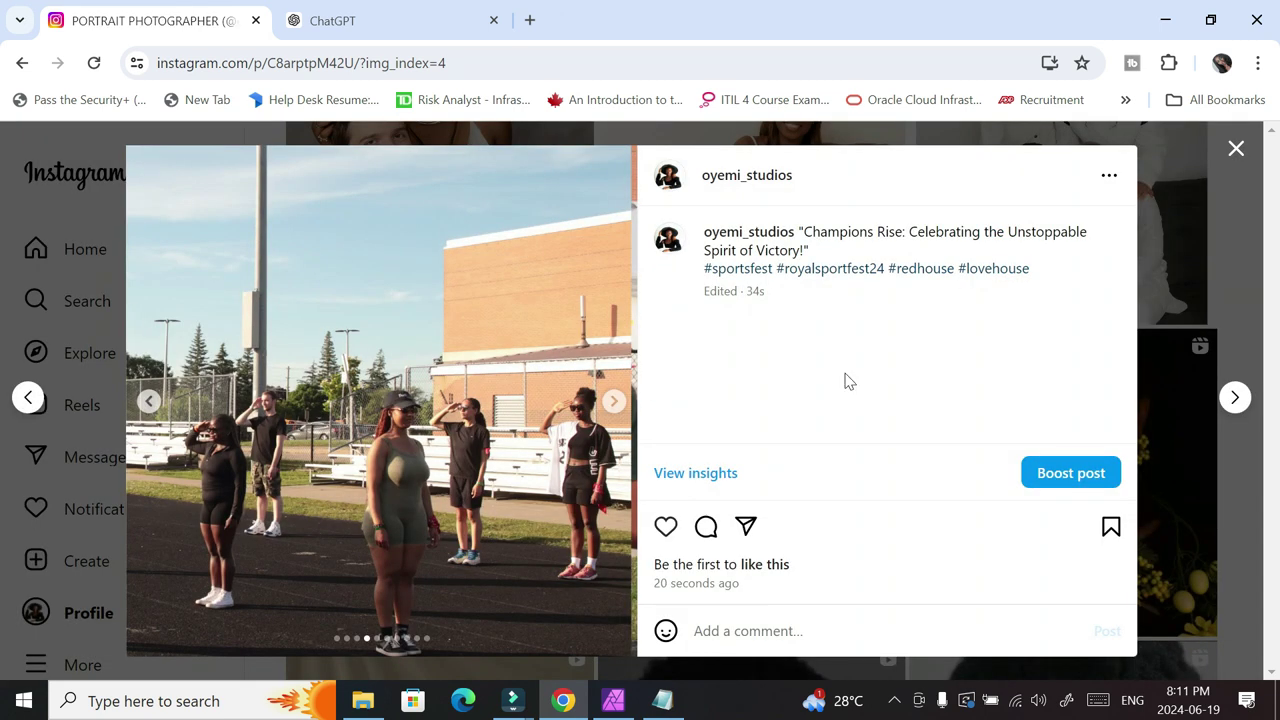
# Page back to the carousel's first image and close the post to view the profile grid.
pyautogui.press('Left')
pyautogui.press('Left')
pyautogui.press('Left')
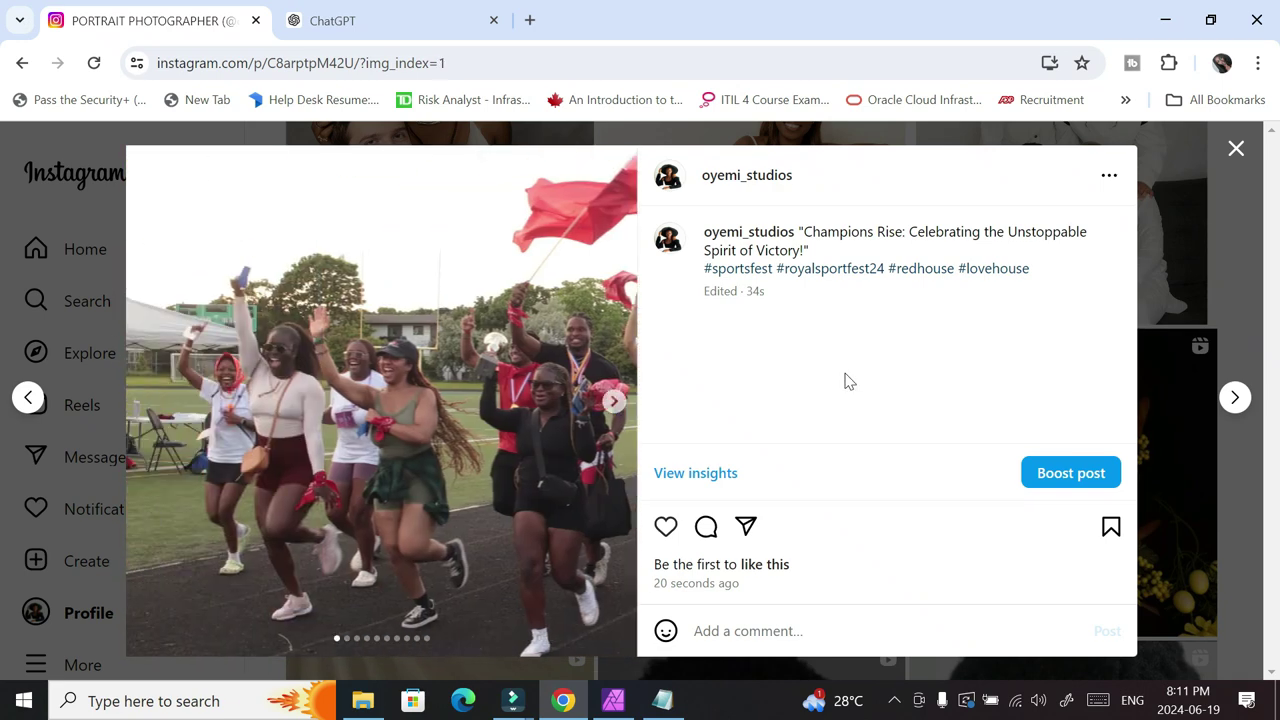
pyautogui.press('Escape')
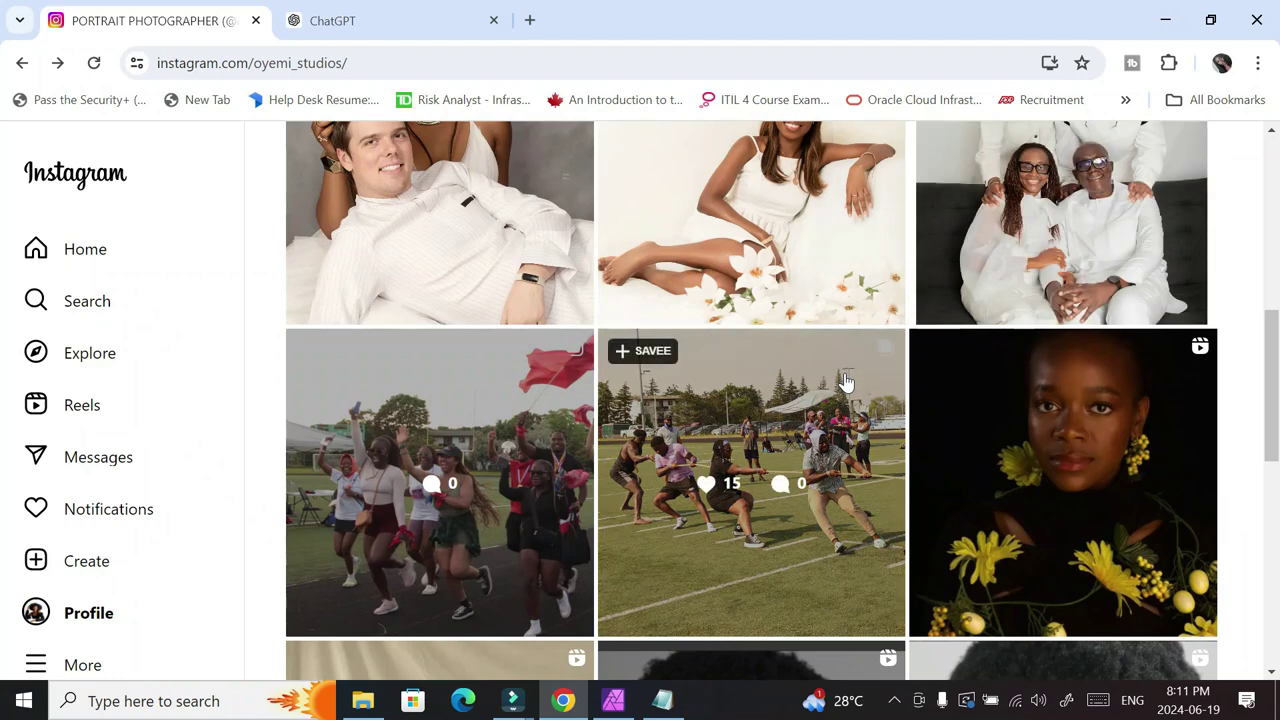
pyautogui.scroll(1, 845, 381)
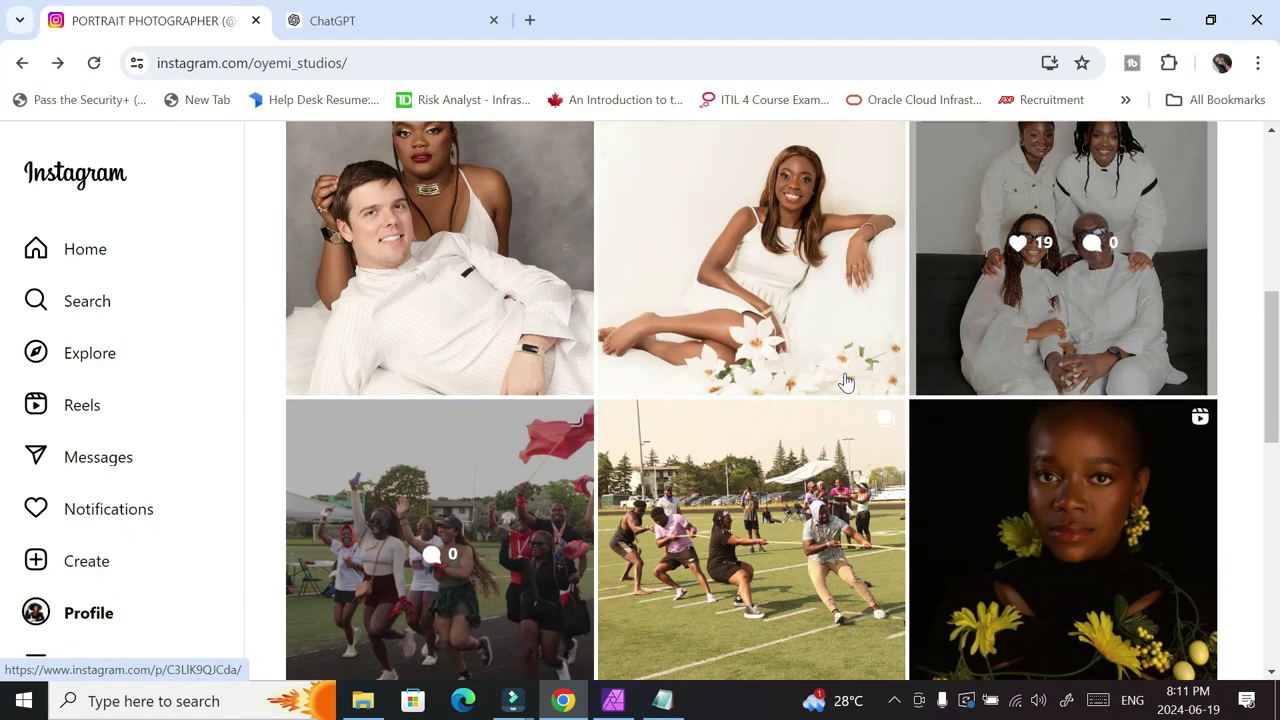
# Switch to Affinity Photo and examine how the photos continue across the slices in the carousel's middle and early parts.
pyautogui.click(613, 700)
pyautogui.moveTo(675, 652); pyautogui.dragTo(465, 655)
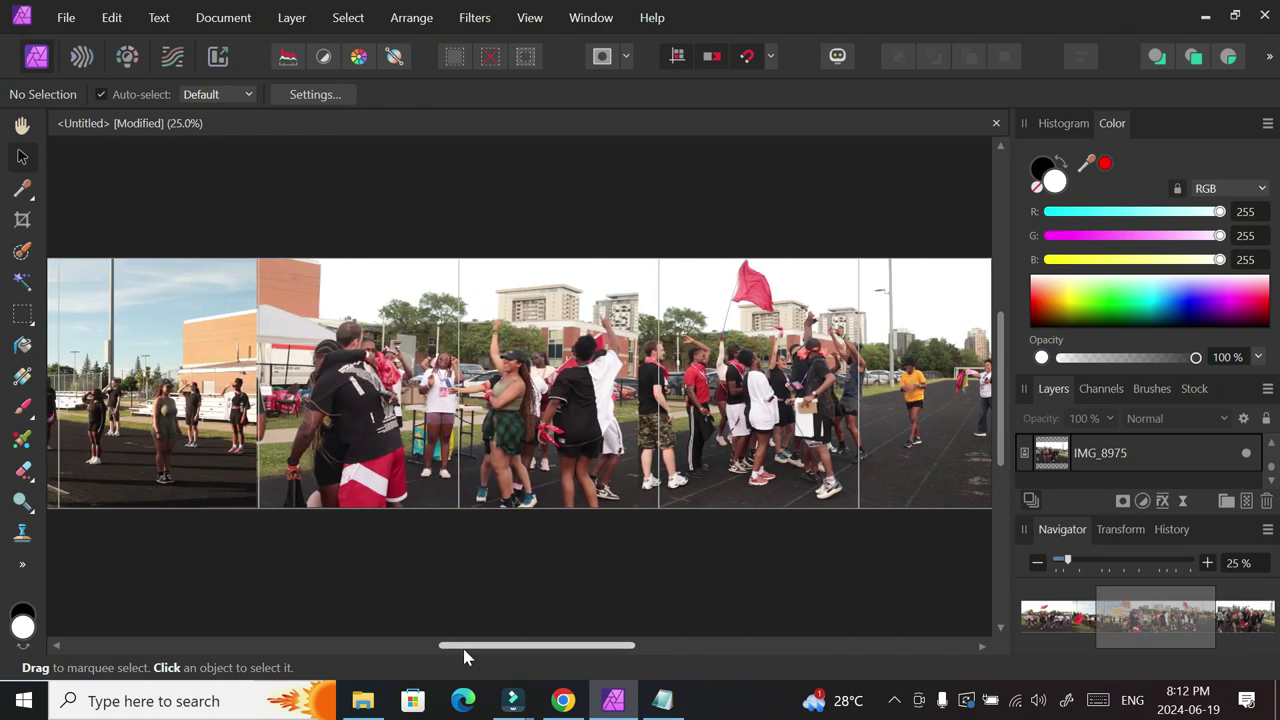
pyautogui.moveTo(540, 644); pyautogui.dragTo(431, 652)
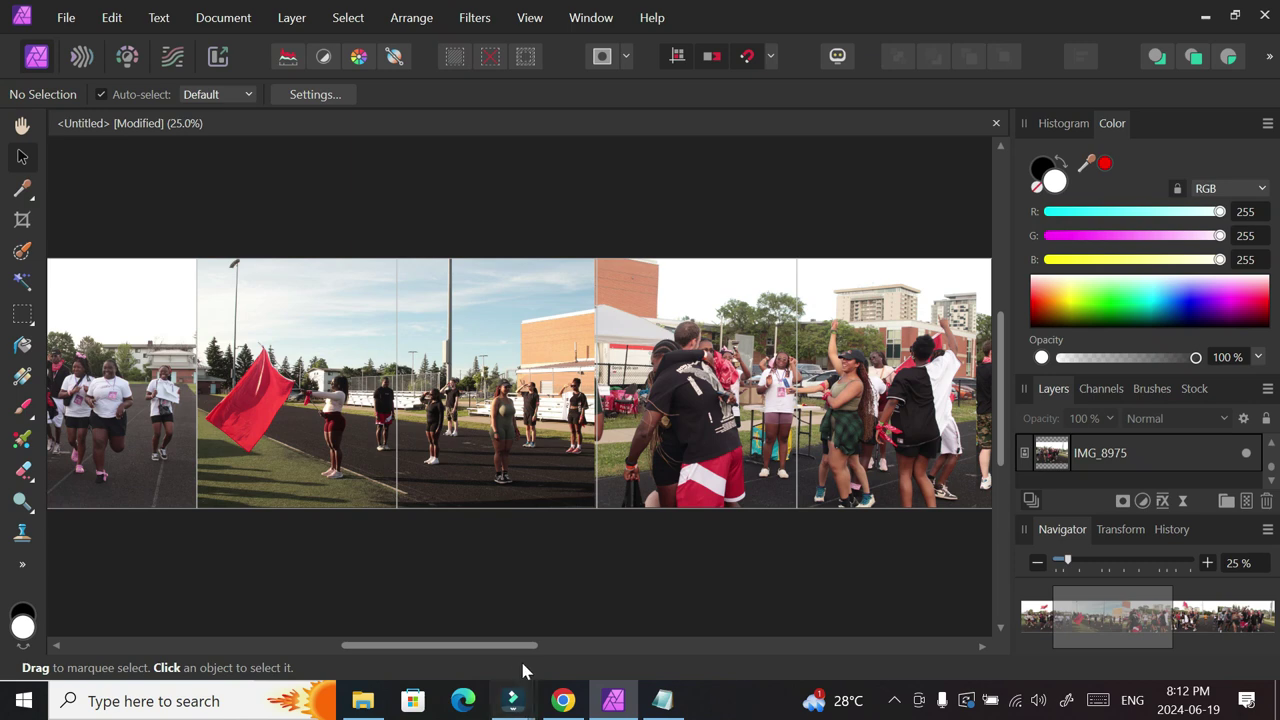
# Switch back to Instagram in Chrome and view the pinned couple post and the new carousel post, closing each one.
pyautogui.click(563, 704)
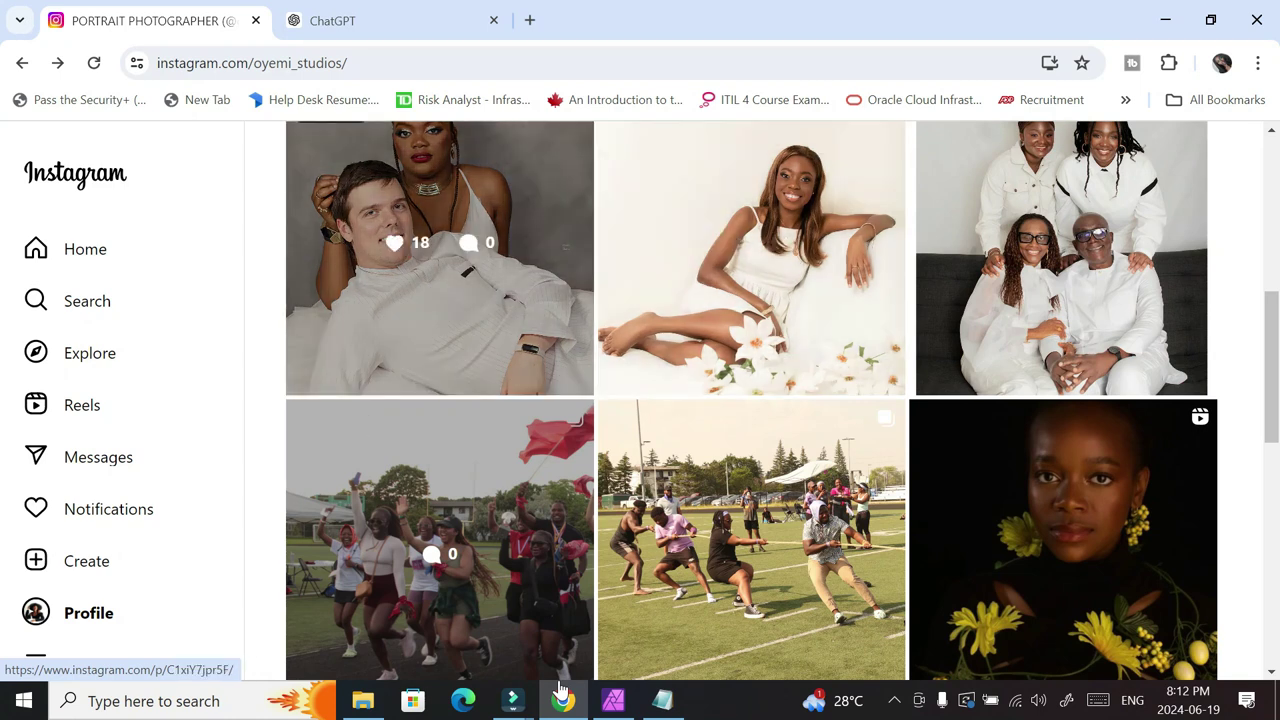
pyautogui.press('Return')
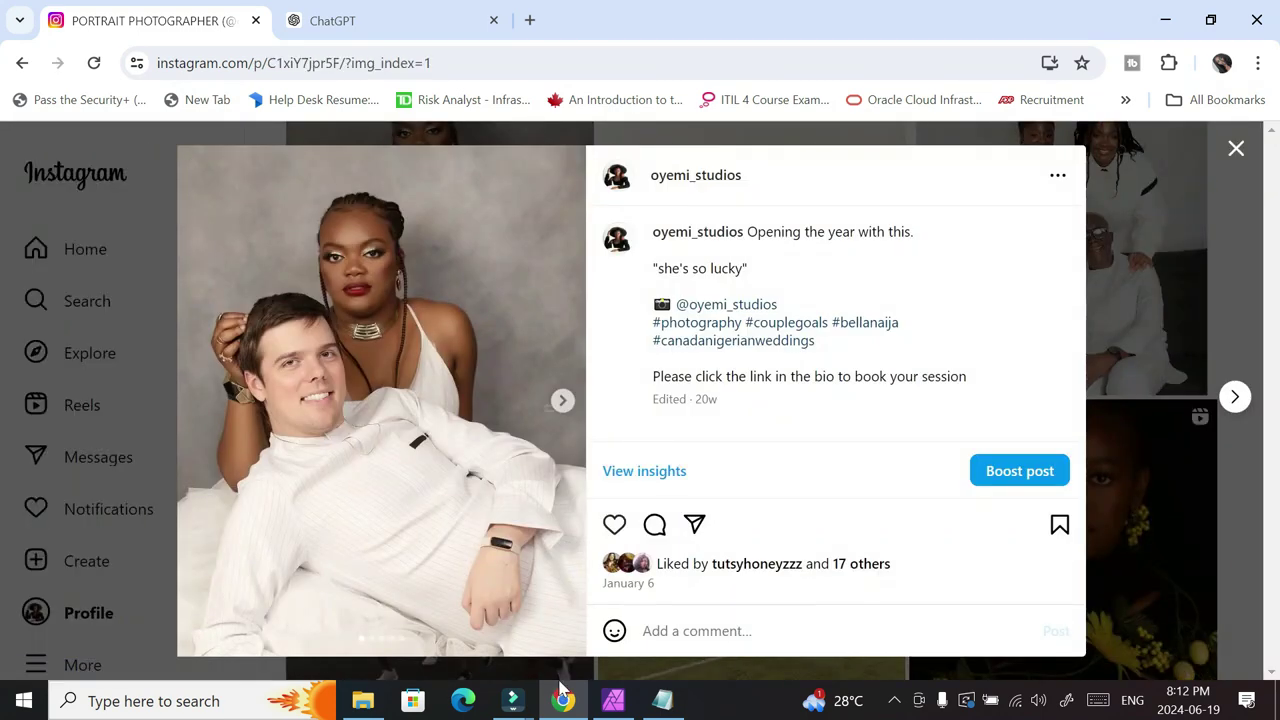
pyautogui.press('Escape')
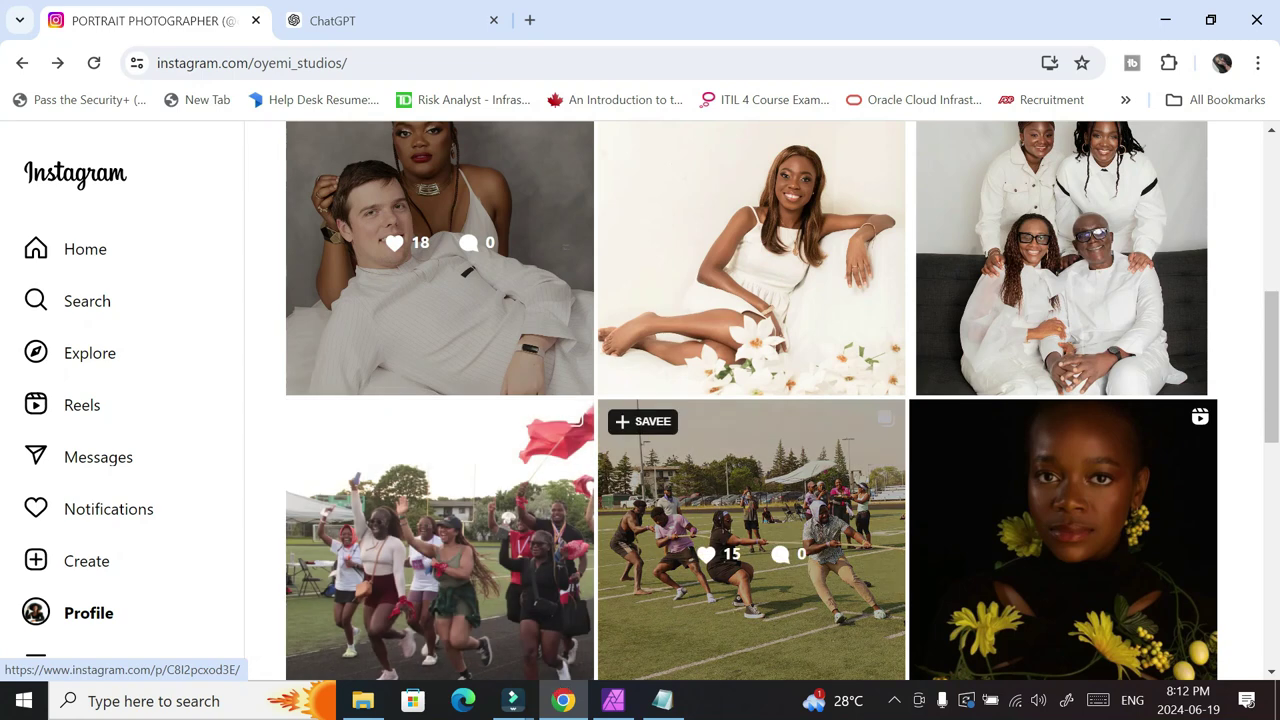
pyautogui.scroll(-1, 560, 690)
pyautogui.click(440, 476)
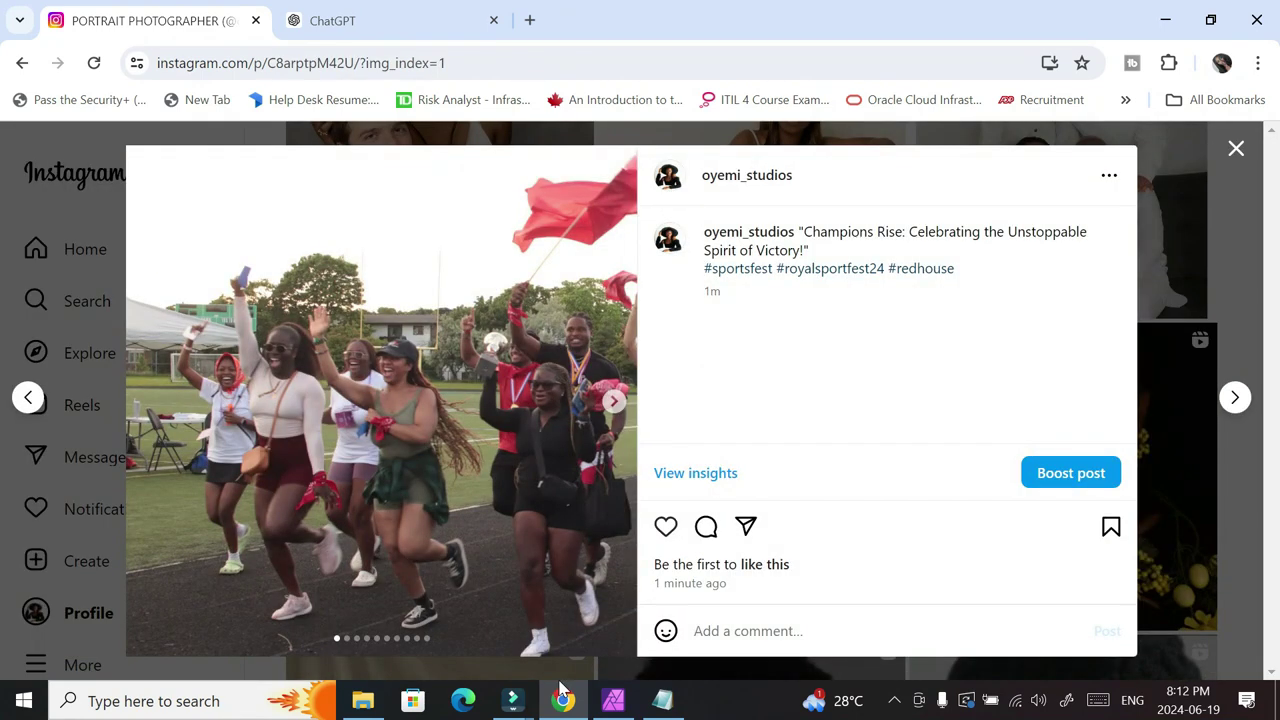
pyautogui.press('Escape')
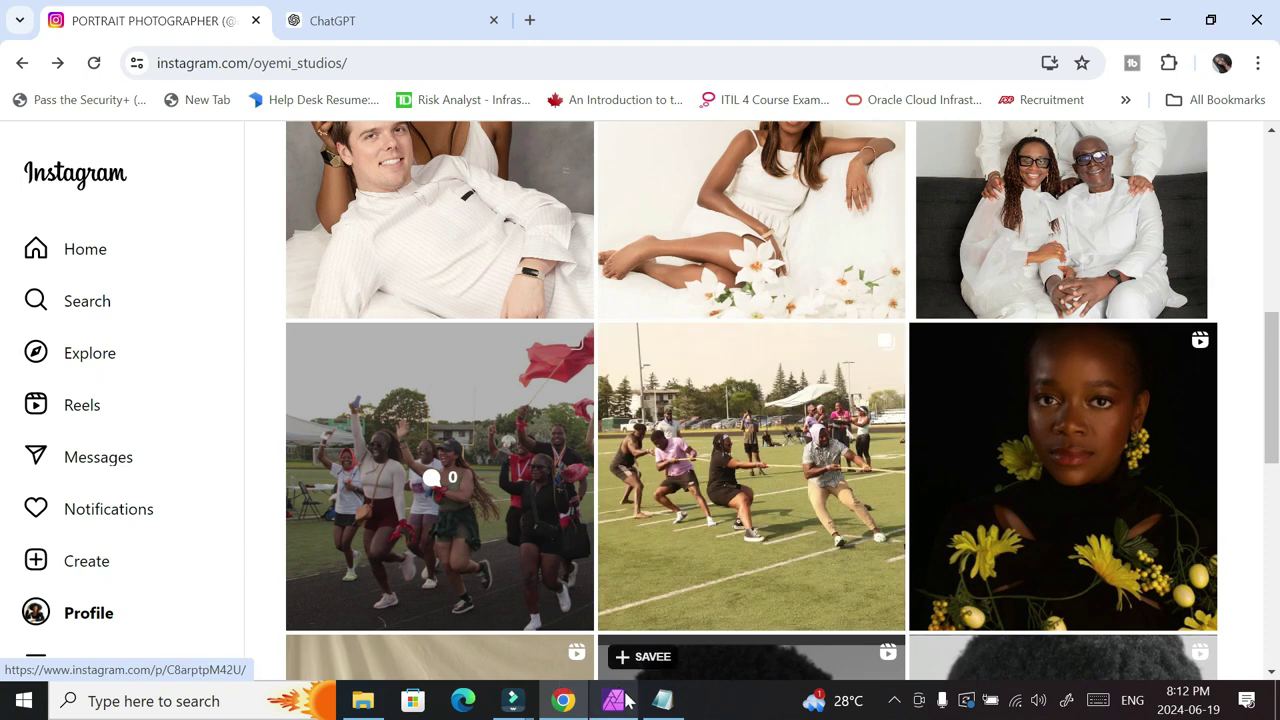
# Return to Affinity Photo and examine the first four slices at the start of the carousel canvas.
pyautogui.hotkey('alt', 'Tab')
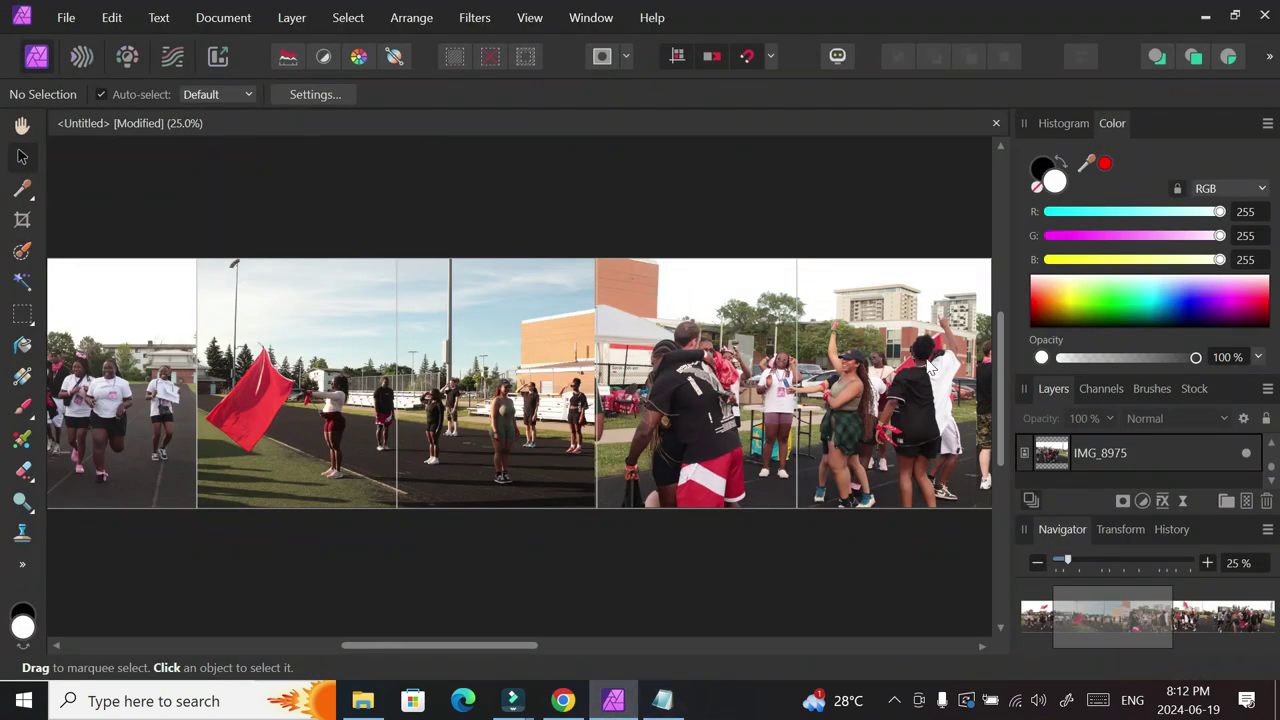
pyautogui.moveTo(1004, 398); pyautogui.dragTo(1004, 423)
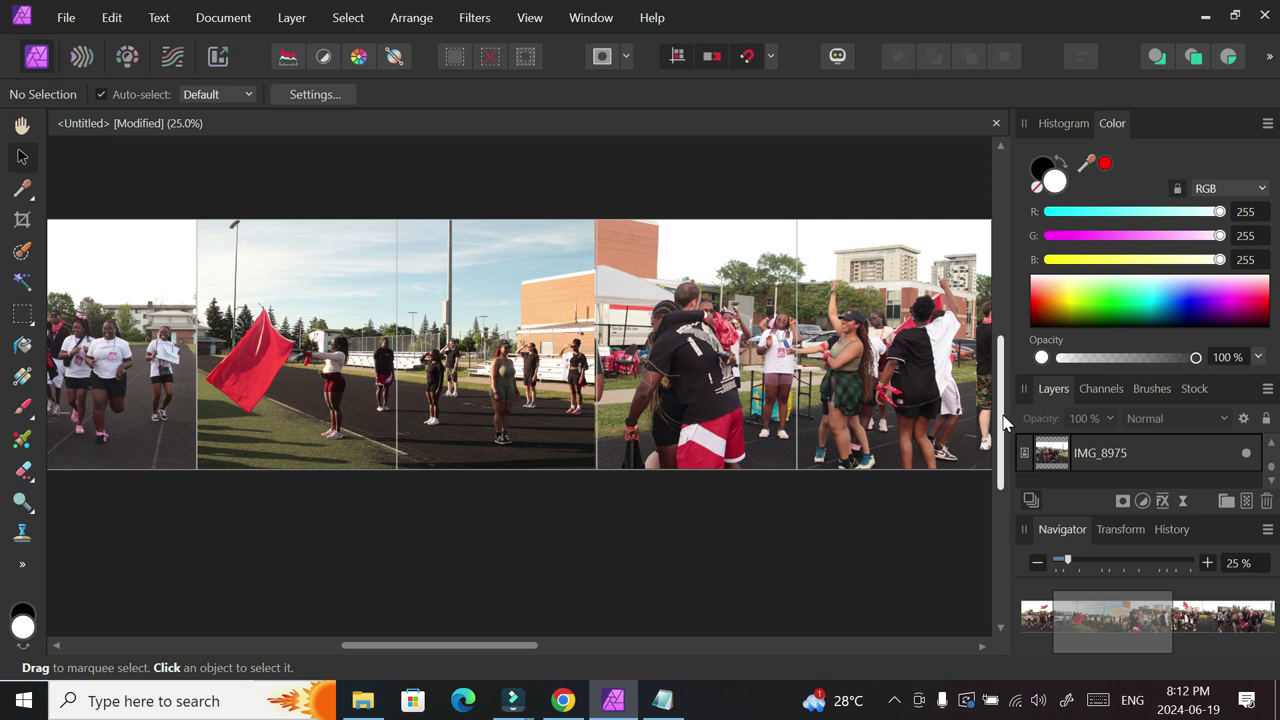
pyautogui.moveTo(1005, 422)
pyautogui.mouseDown()
pyautogui.moveTo(1005, 408)
pyautogui.moveTo(1005, 436)
pyautogui.mouseUp()
pyautogui.moveTo(514, 651); pyautogui.dragTo(398, 683)
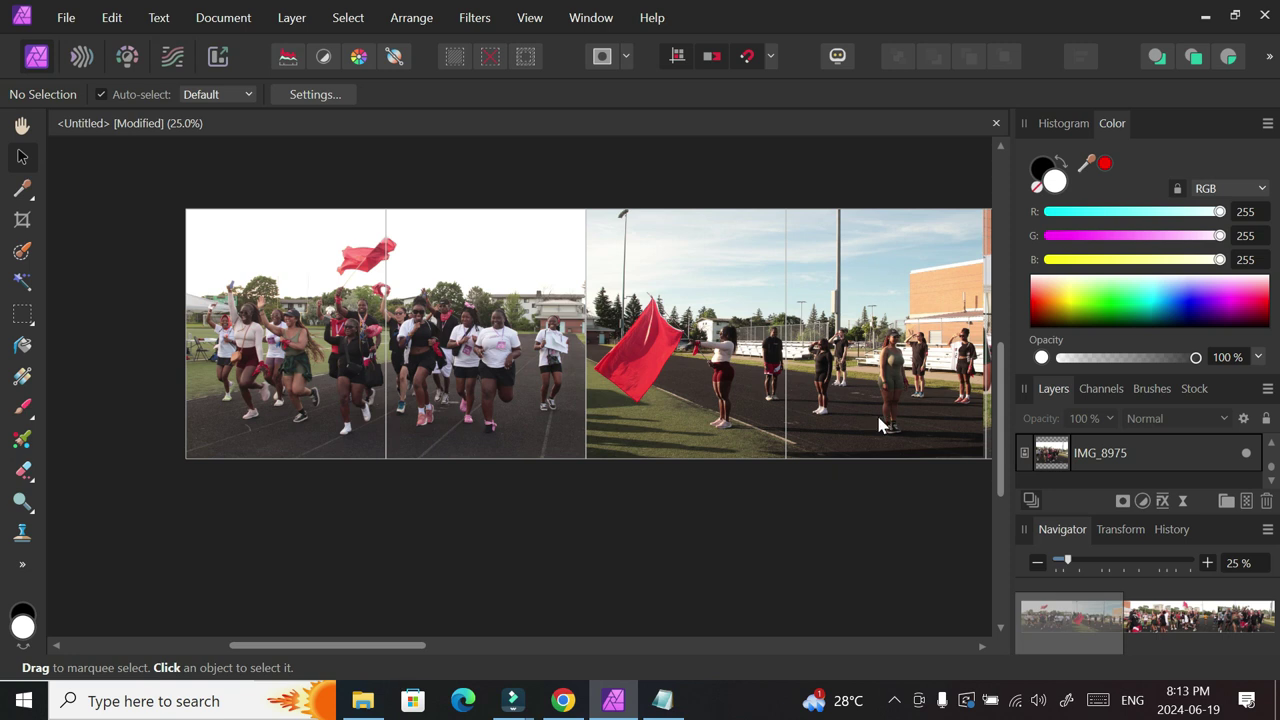
pyautogui.click(895, 701)
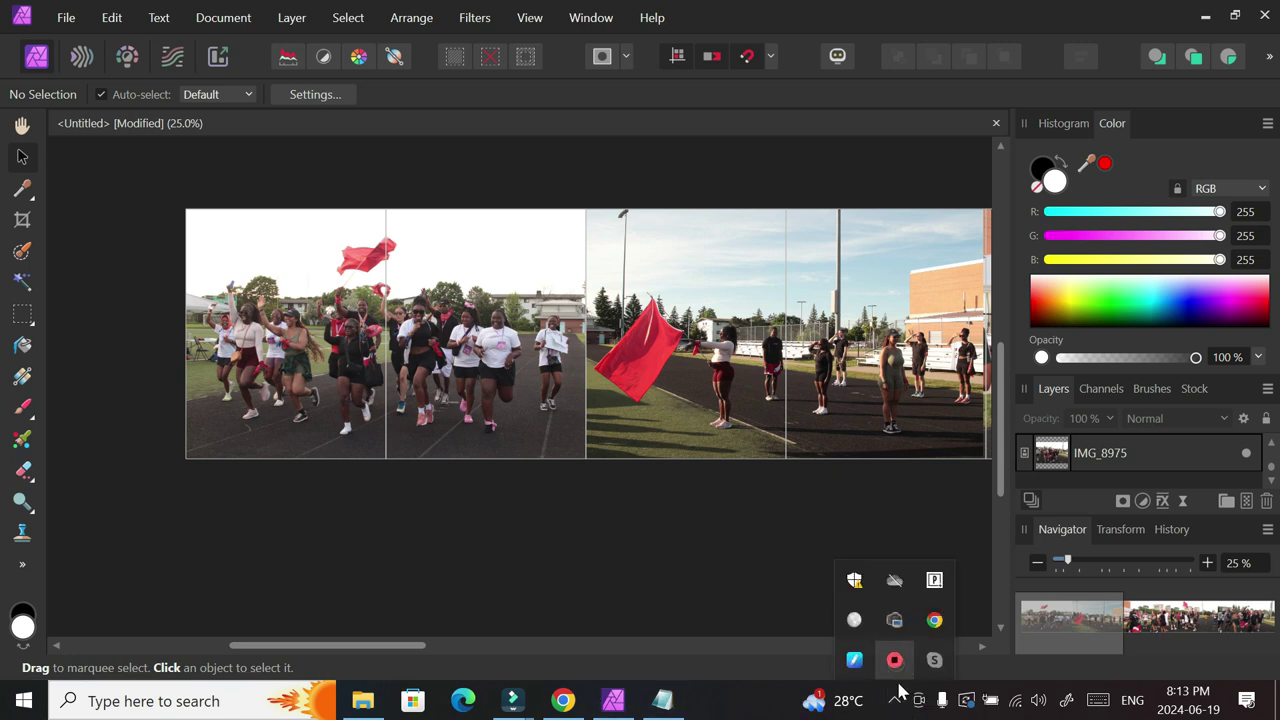